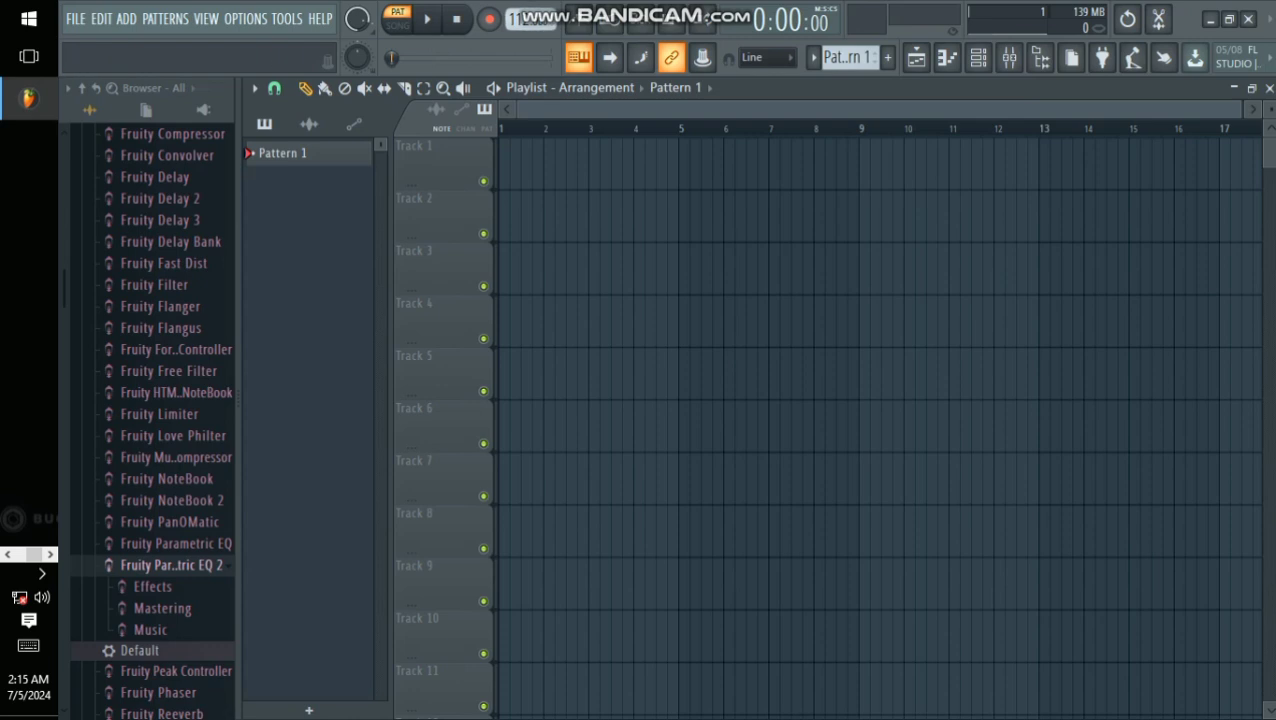
Step: Add the KICKS (8) sample from the new amapiano folder as a new channel in the channel rack
left_click(978, 57)
scroll(84, 342, "down", 10)
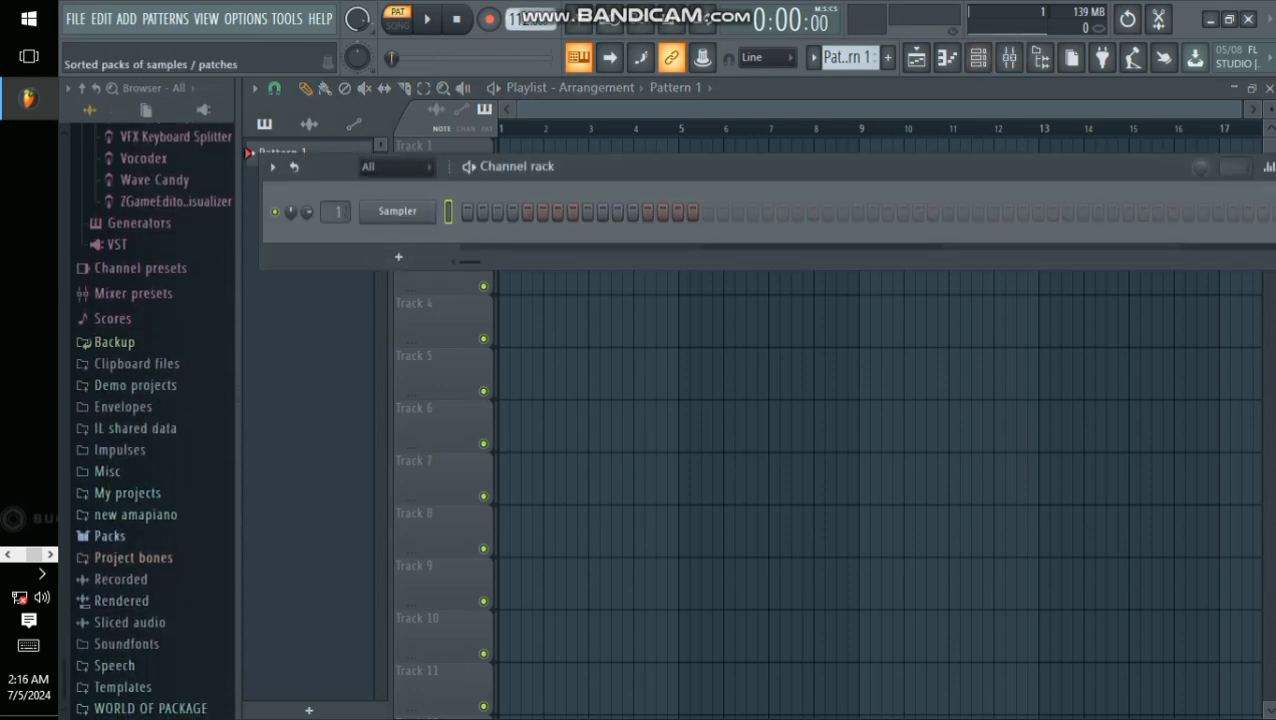
left_click(135, 514)
scroll(135, 514, "down", 10)
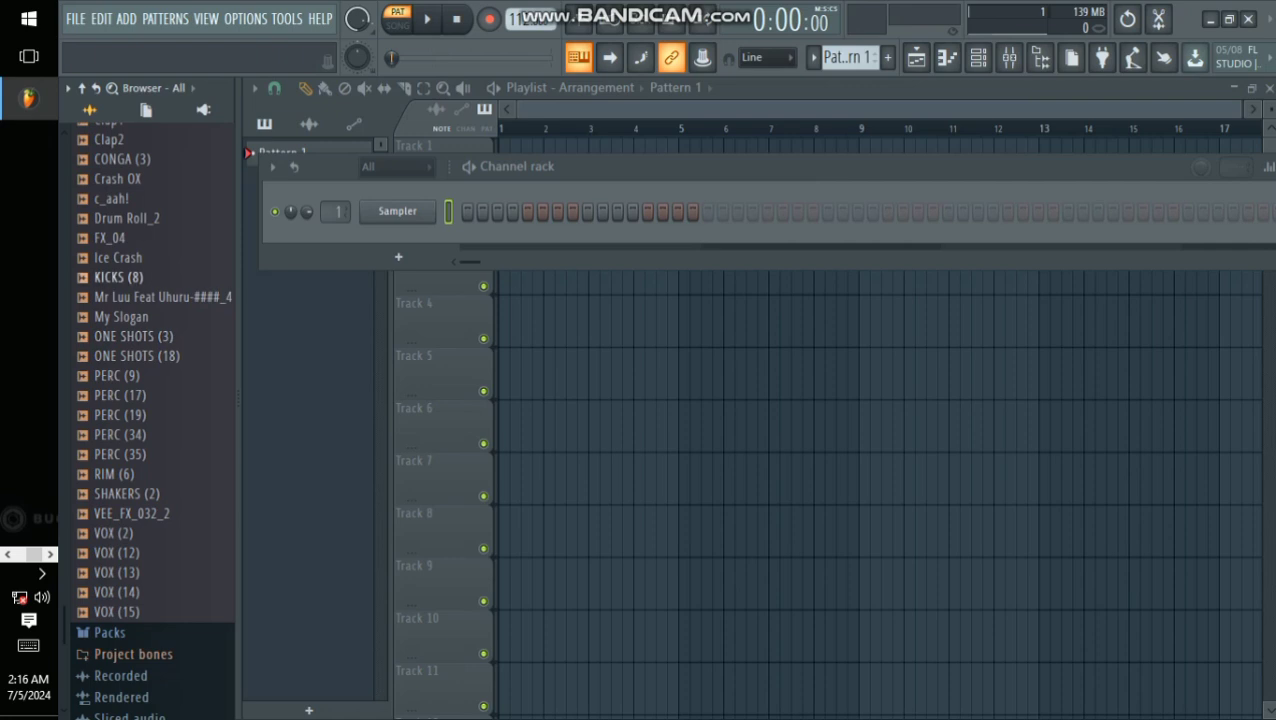
left_click_drag(362, 281, 372, 280)
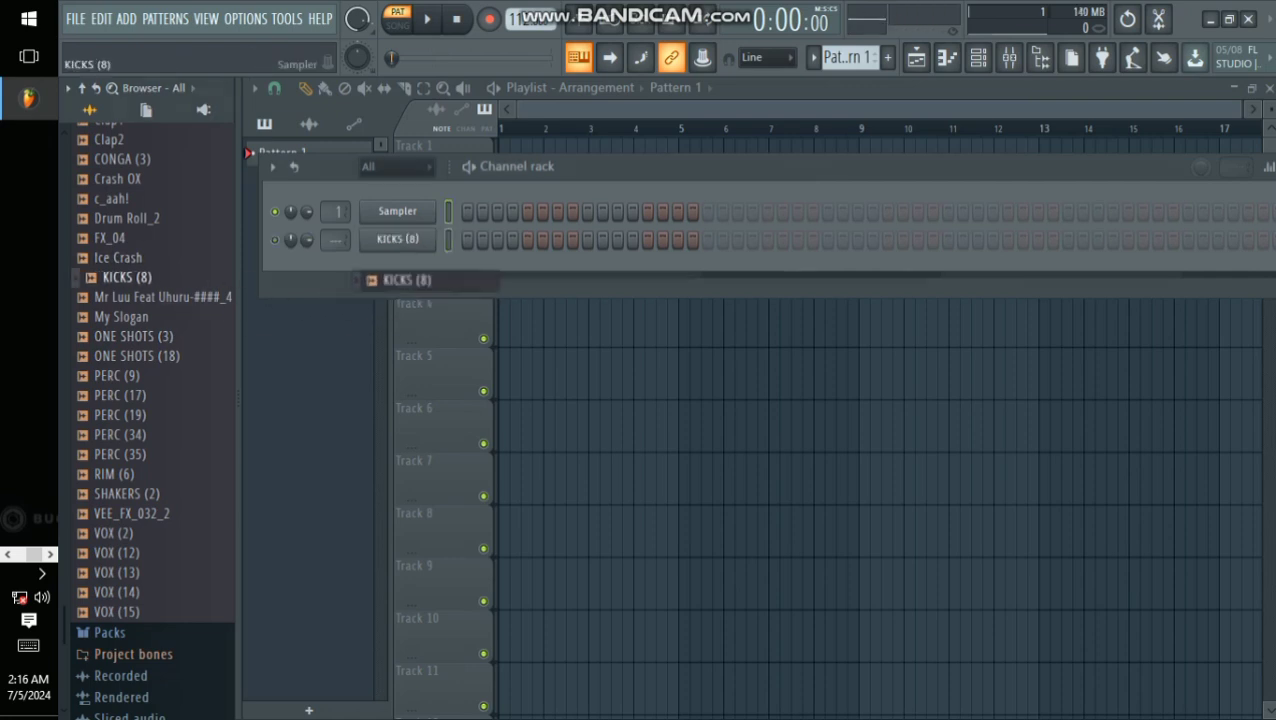
Step: Open the KICKS (8) channel's piano roll full size and place four C5 notes on the beats of bar 1
right_click(397, 239)
left_click(470, 236)
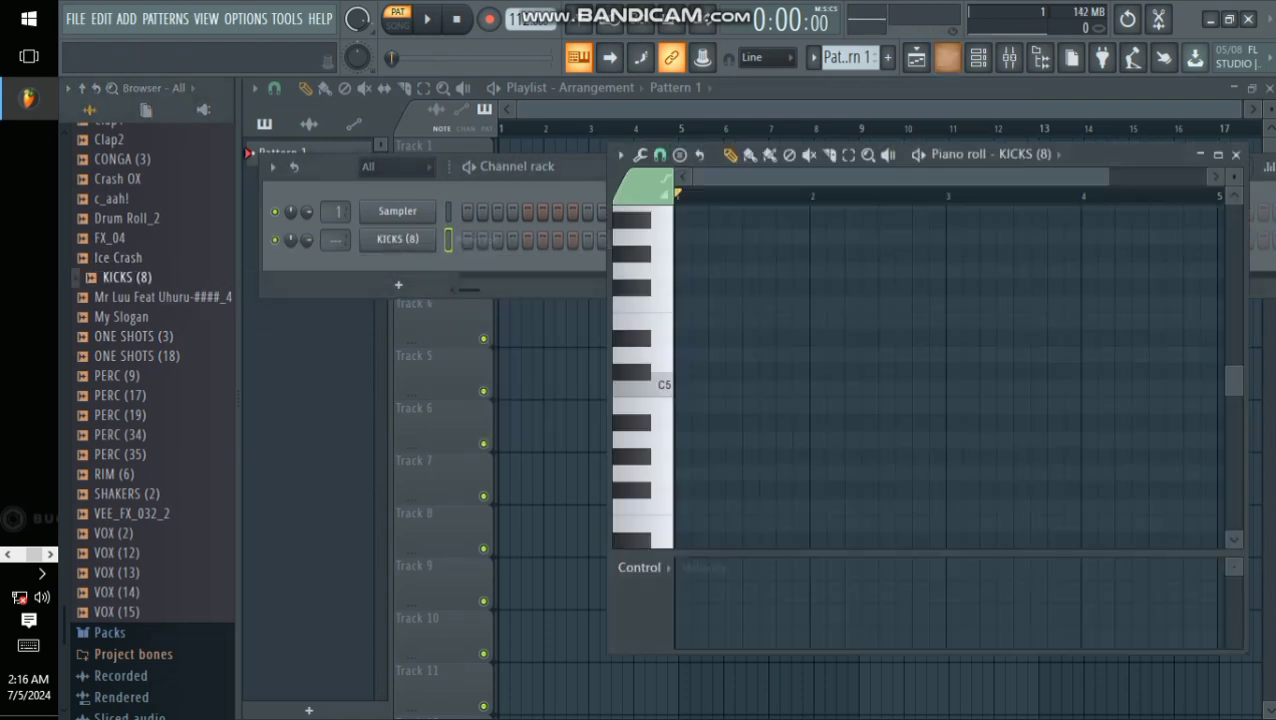
left_click(1217, 154)
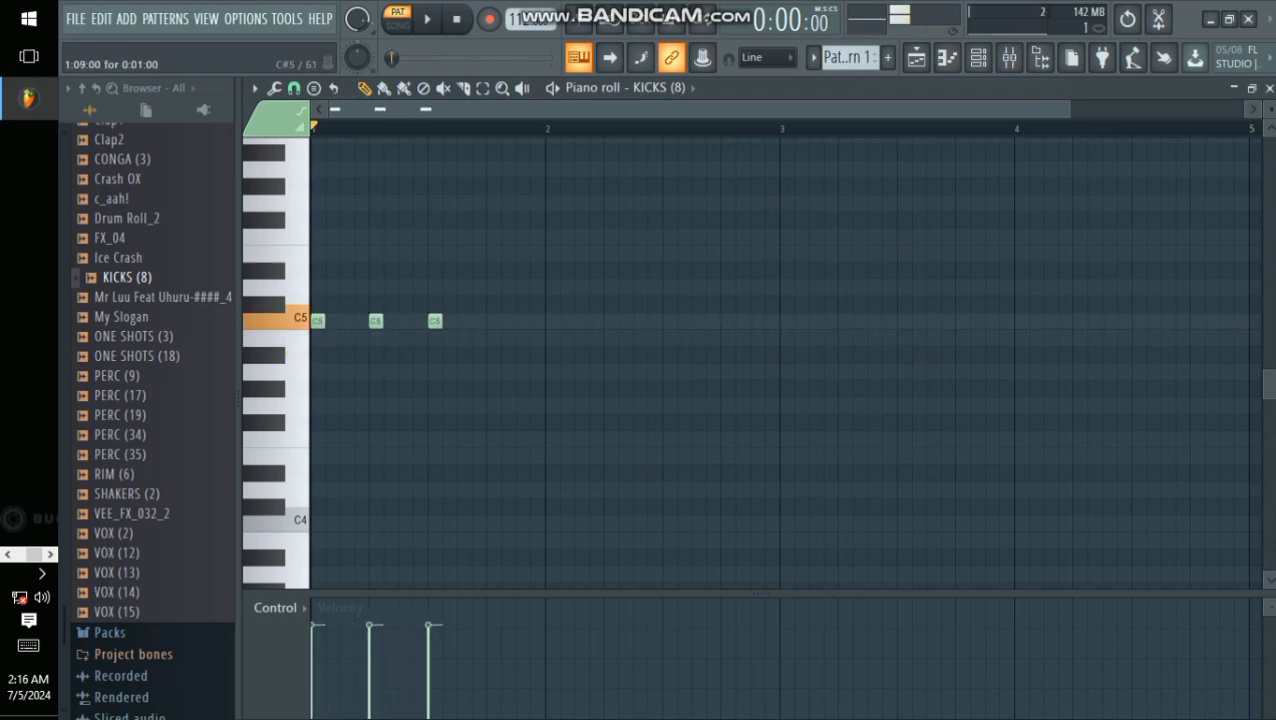
Step: Duplicate the bar 1 kick notes three times to fill four bars and select the whole pattern for playback
key("ctrl+a")
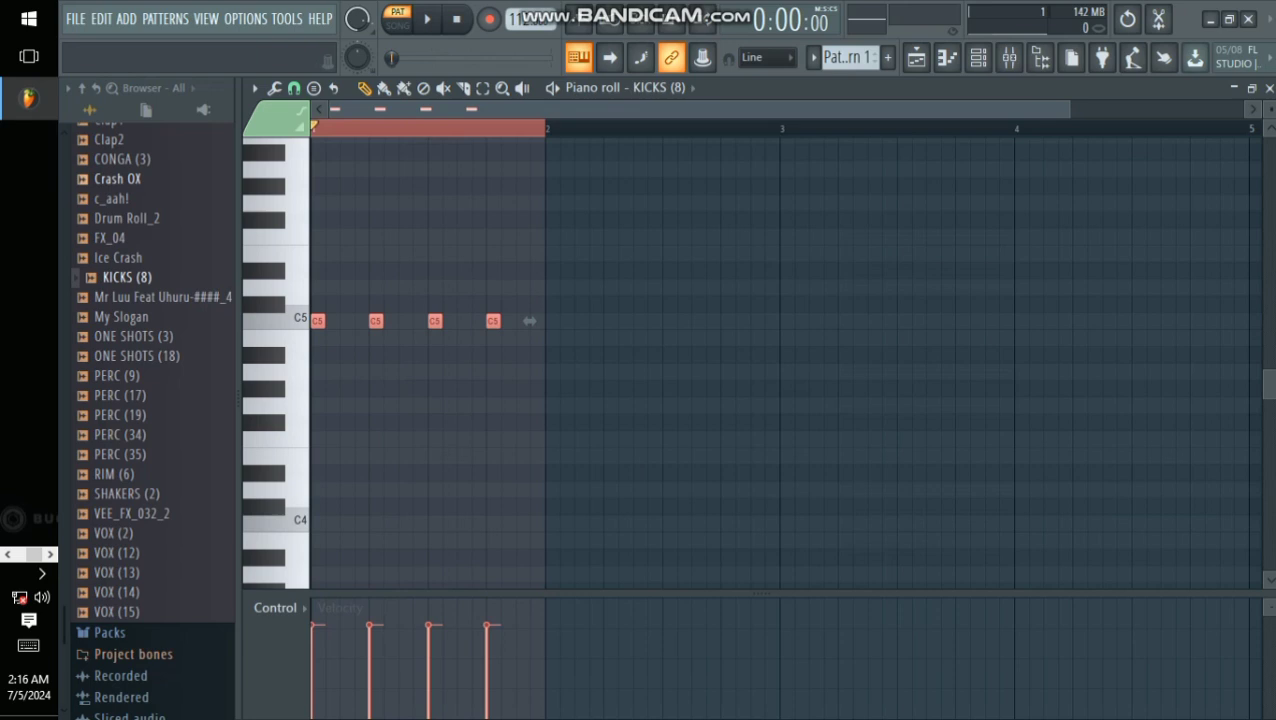
key("ctrl+b")
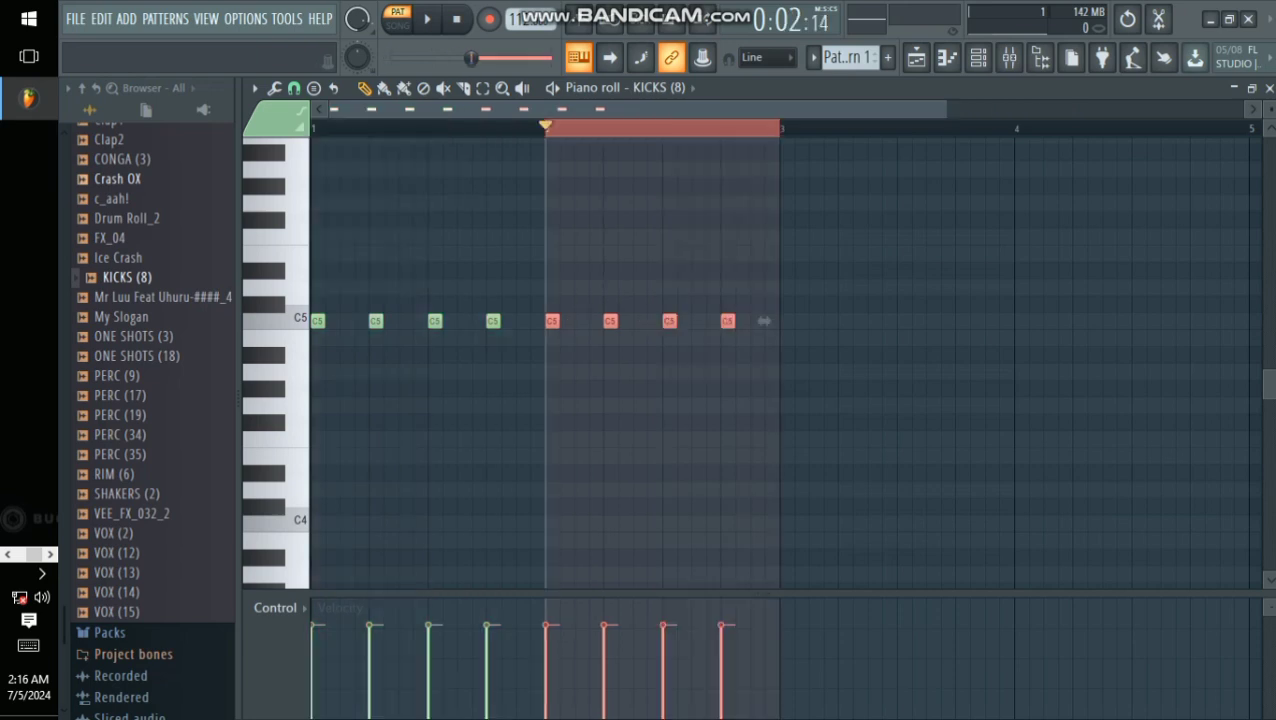
key("ctrl+b")
key("ctrl+b")
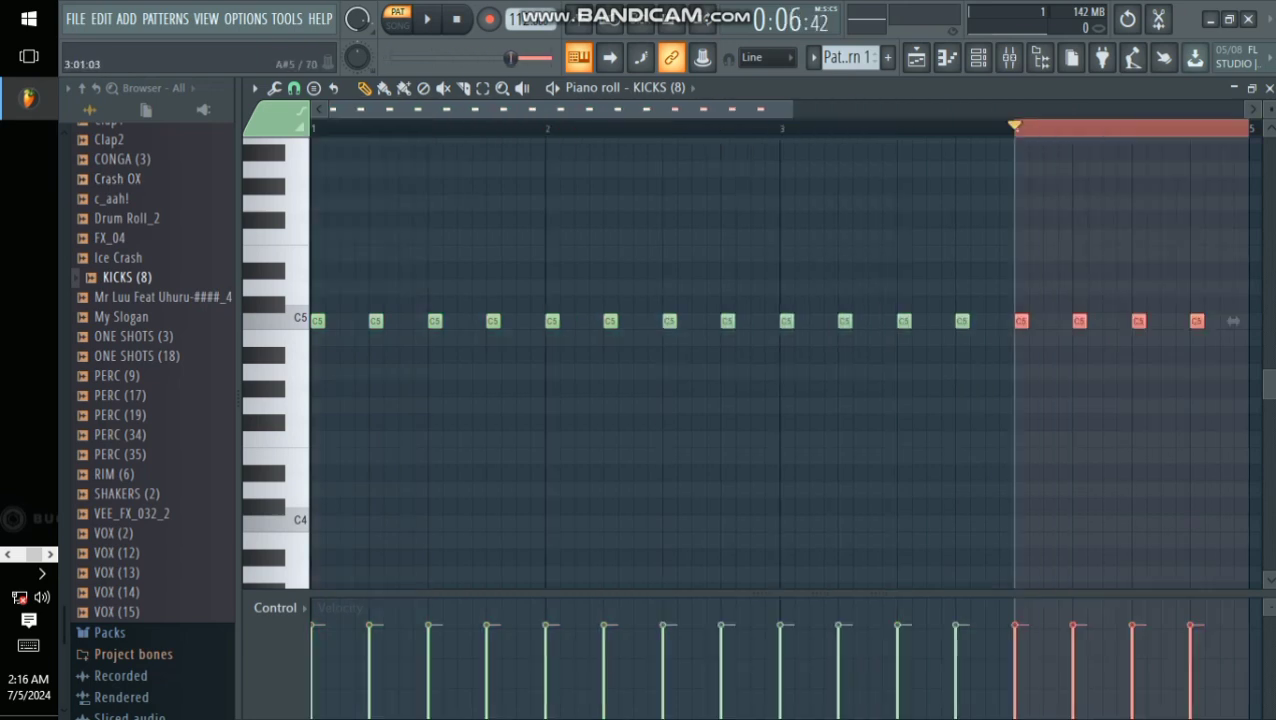
key("ctrl+a")
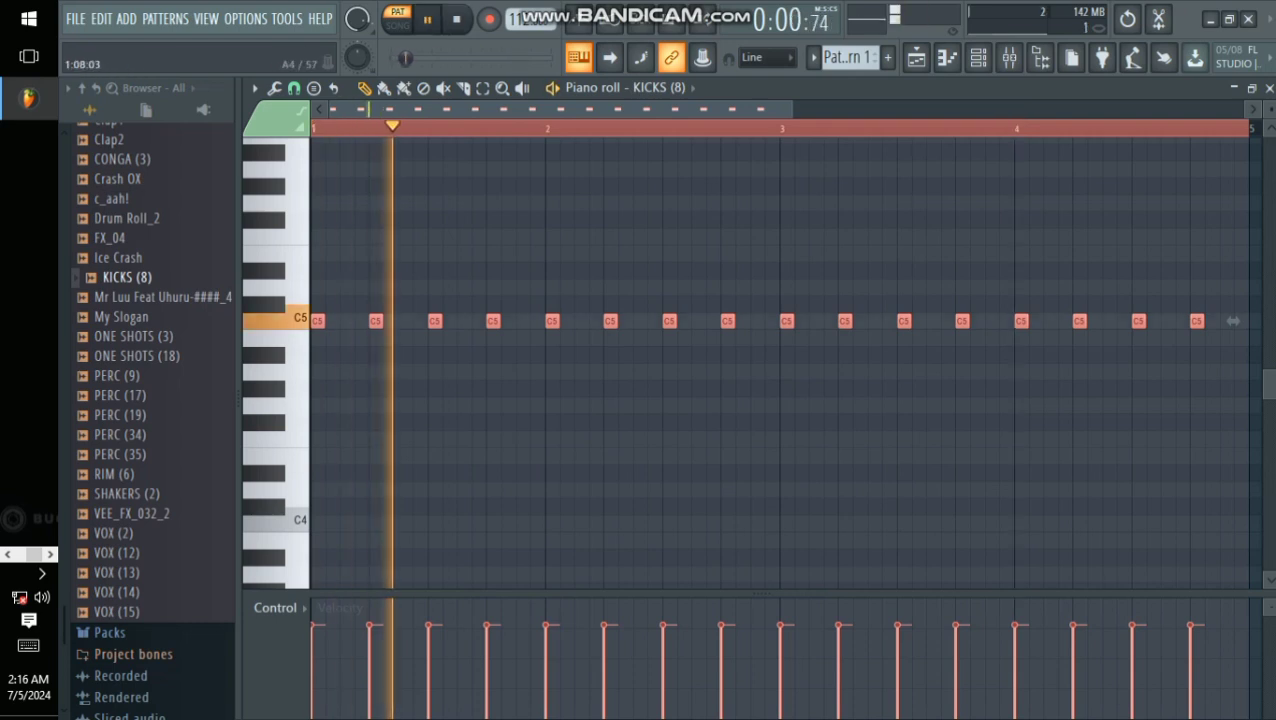
Step: Stop playback, preview the percussion samples and add PERC (19) as a new channel in the channel rack
key("F6")
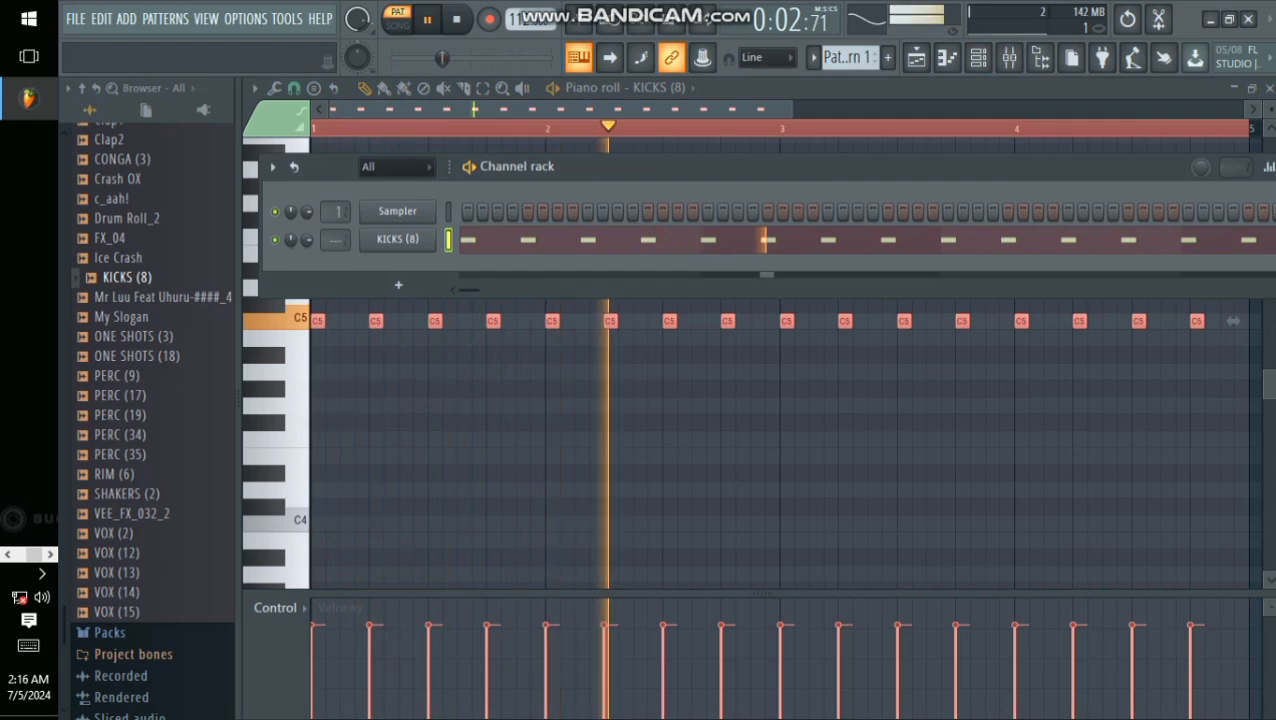
key("space")
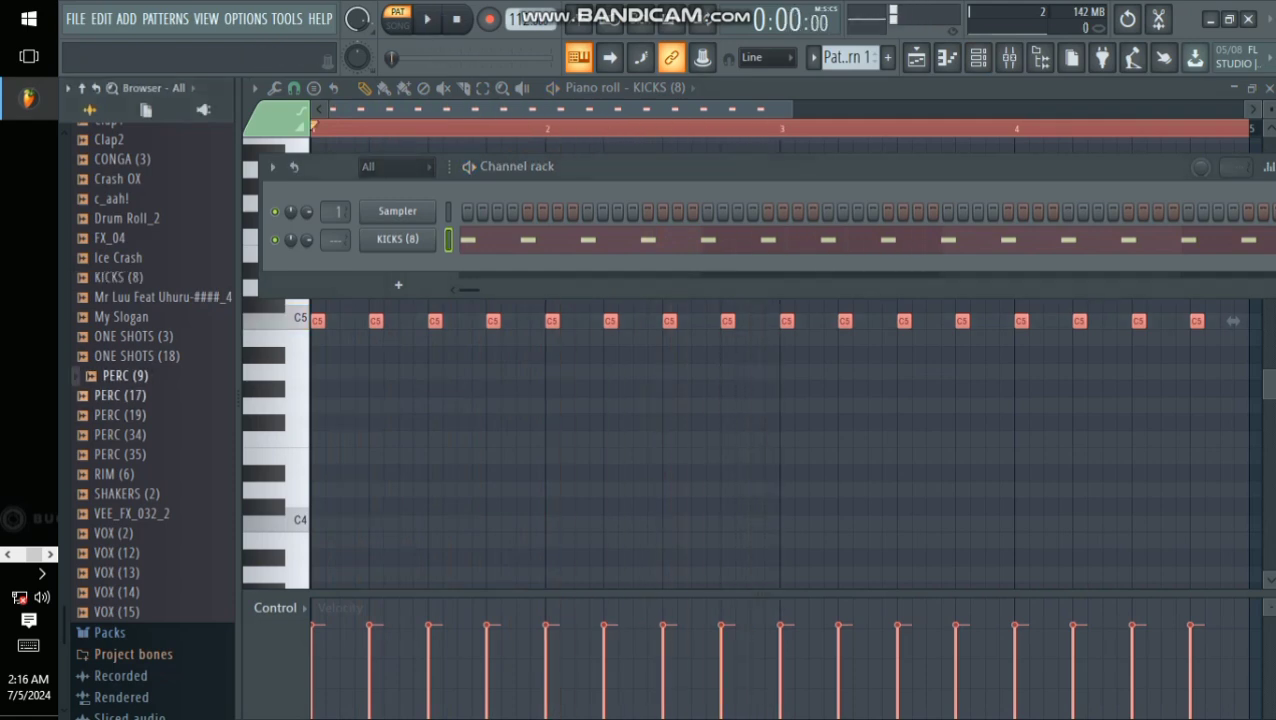
right_click(131, 454)
key("Escape")
right_click(130, 414)
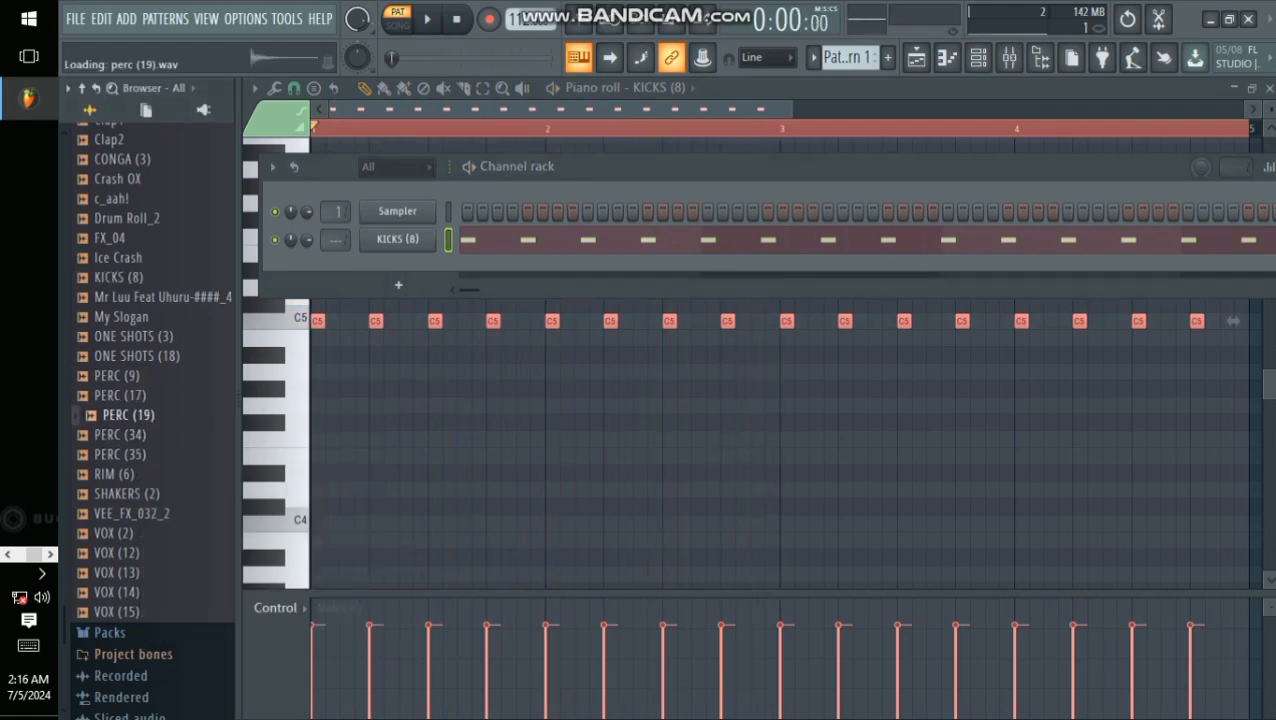
key("Escape")
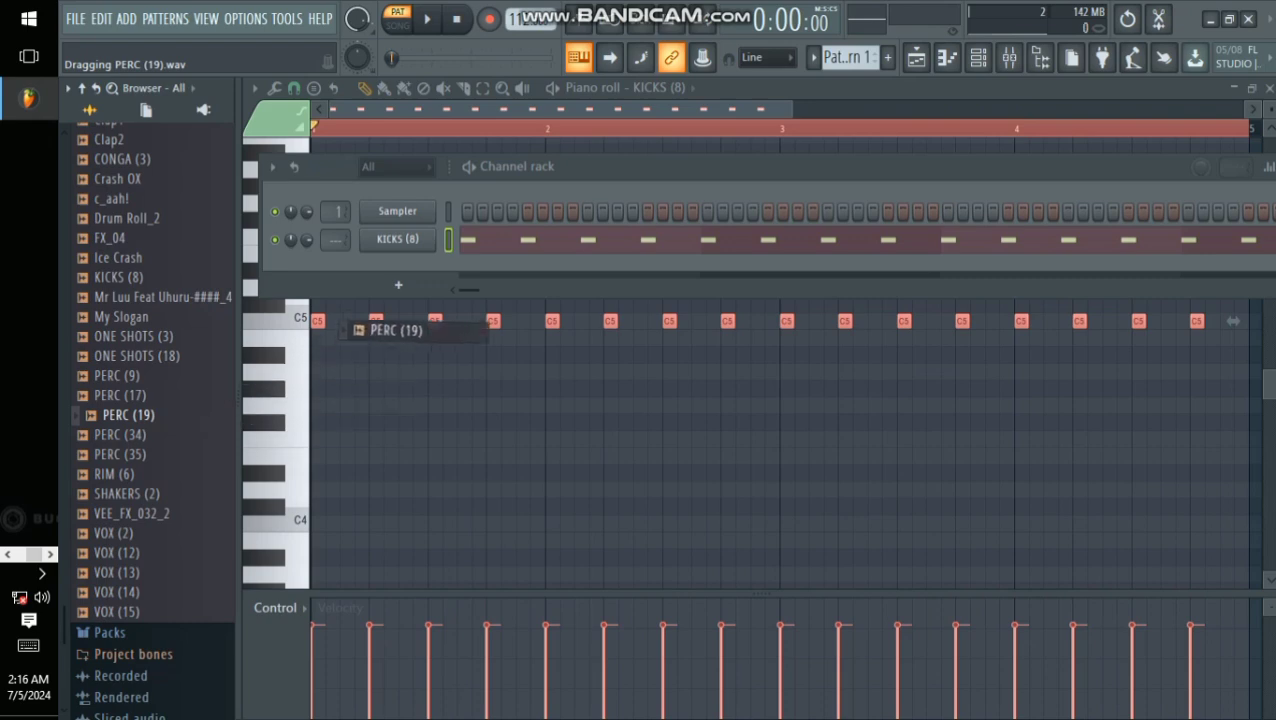
left_click_drag(345, 324, 420, 280)
Step: Open the PERC (19) piano roll and place a C5 note on the fourth sixteenth of bar 1, just before the second kick
right_click(432, 266)
left_click(476, 268)
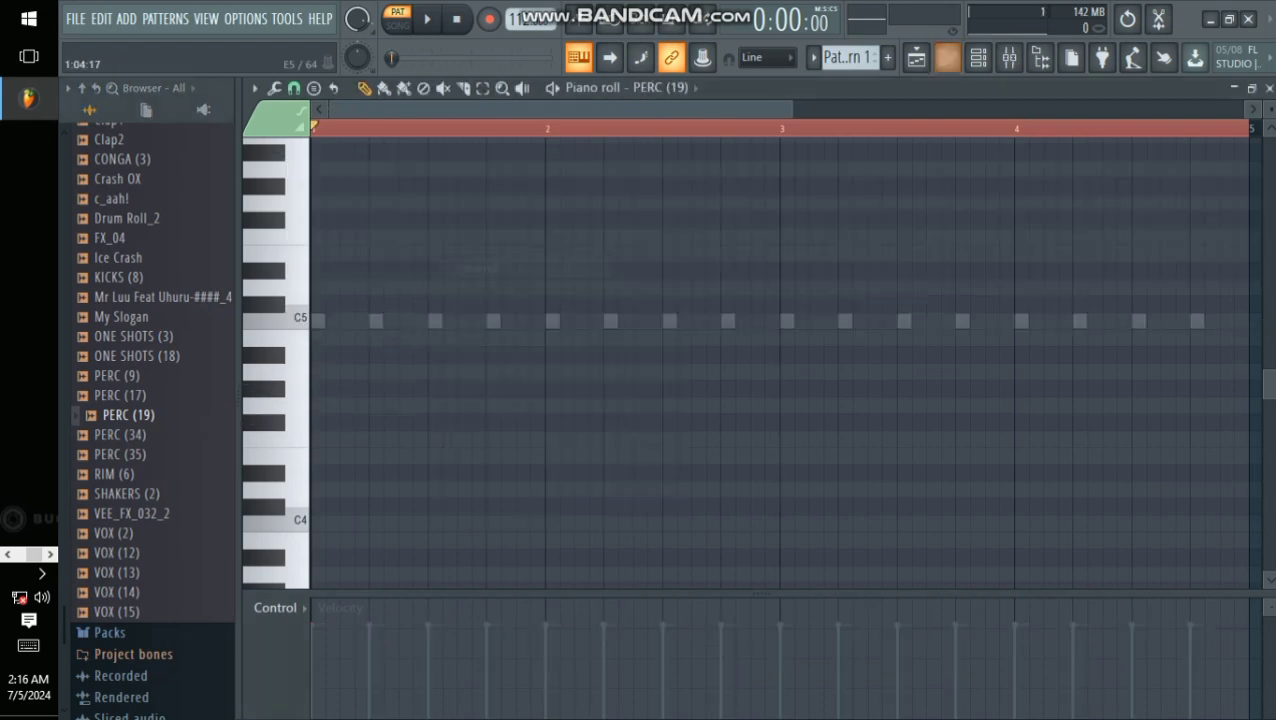
scroll(325, 128, "up", 4)
left_click(386, 321)
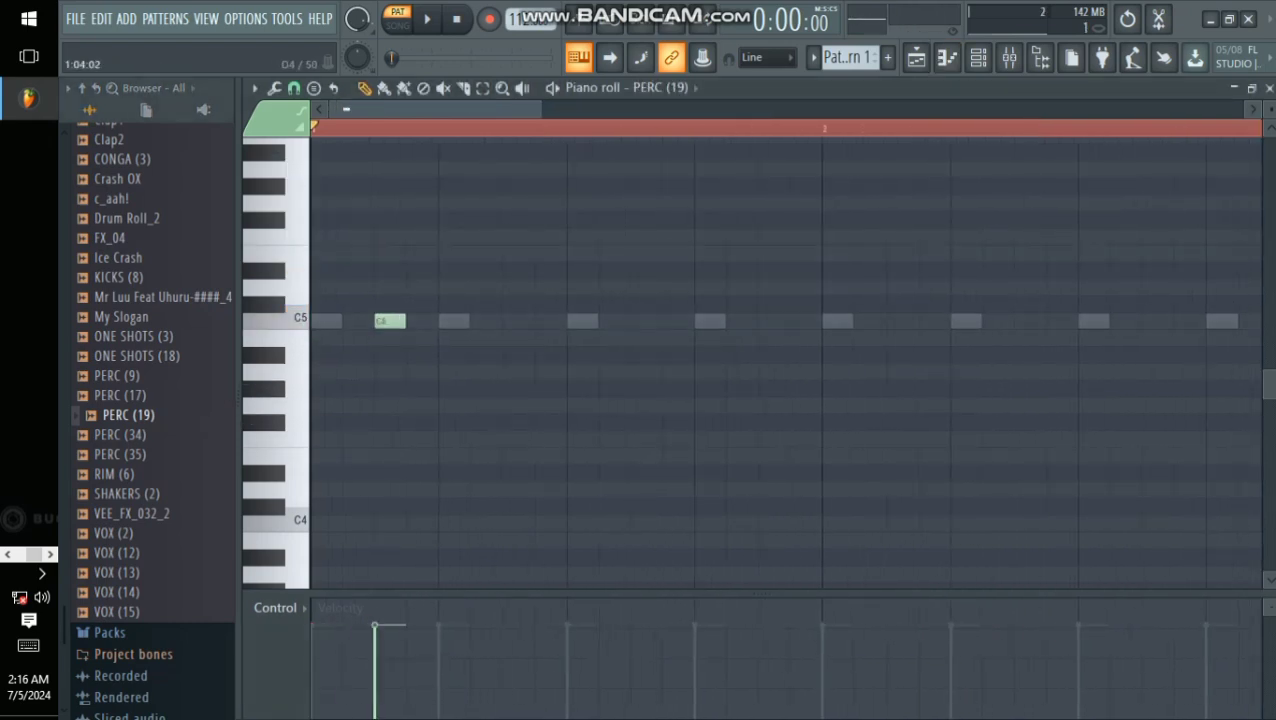
key("space")
key("space")
key("space")
right_click(396, 321)
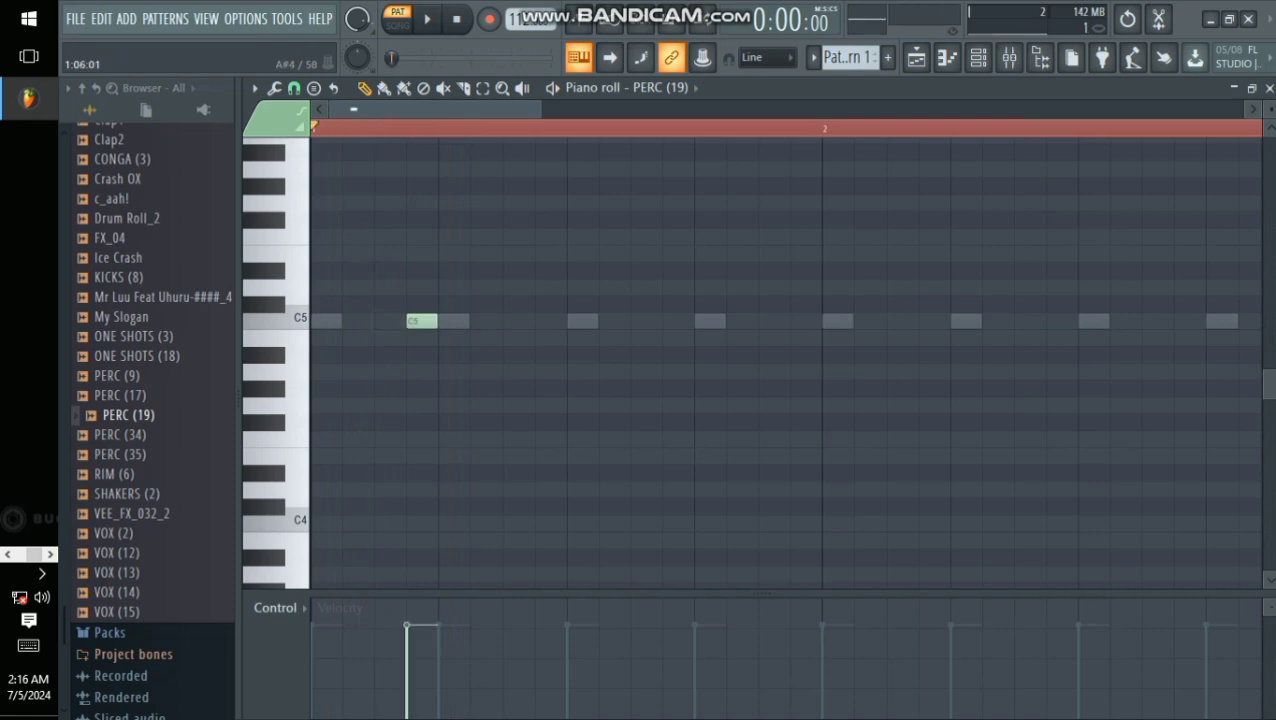
key("space")
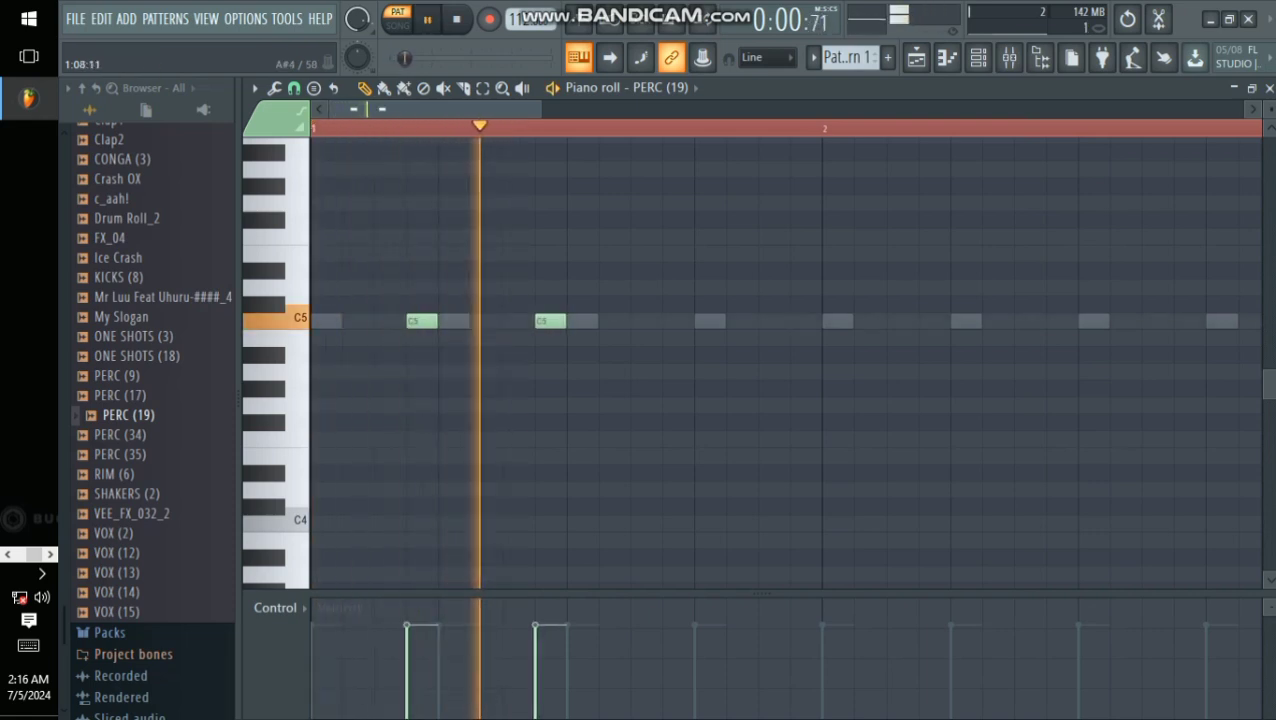
Step: Place a second PERC (19) C5 note just before the third kick in bar 1 while auditioning the loop
key("space")
left_click(648, 321)
key("space")
right_click(648, 321)
key("space")
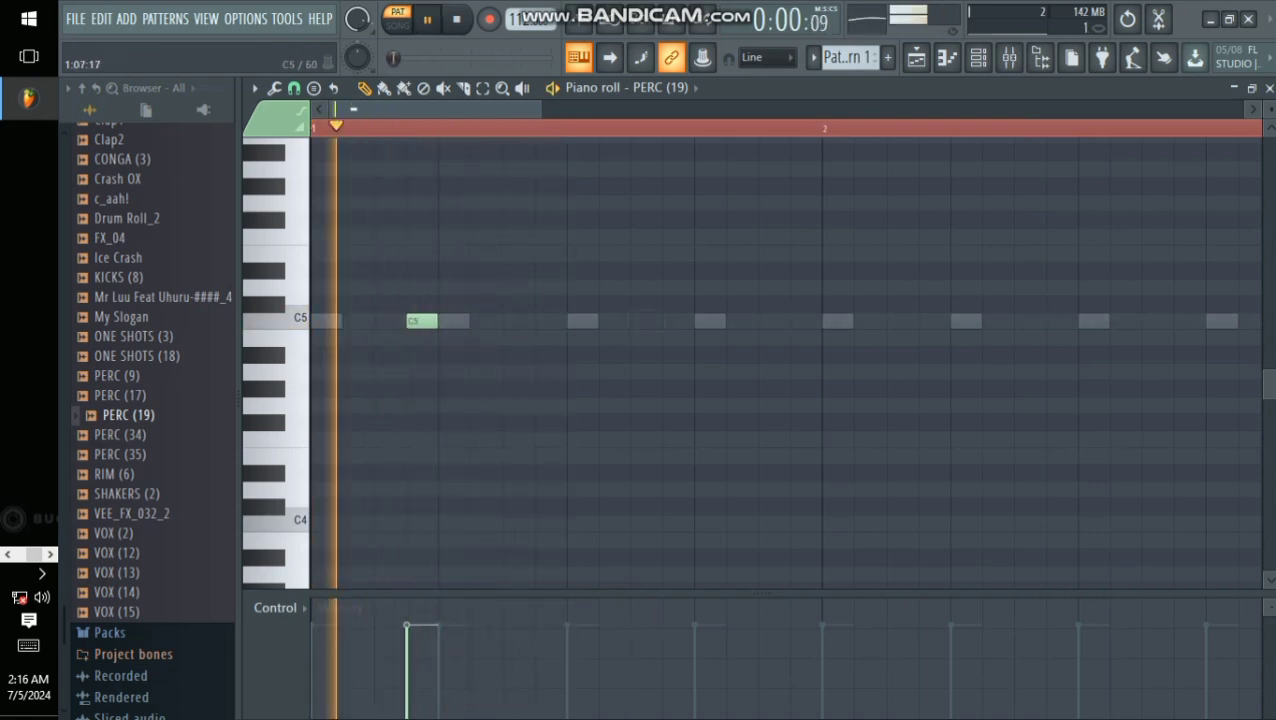
left_click(552, 321)
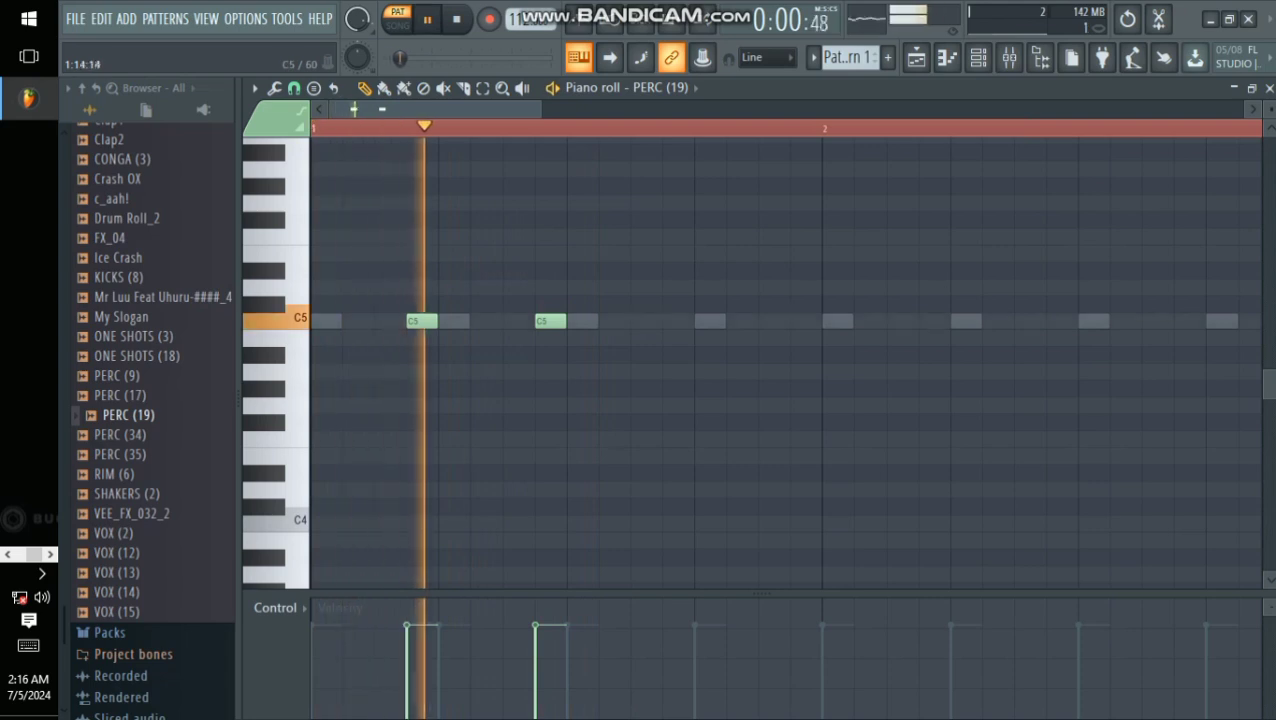
left_click(709, 320)
key("space")
right_click(709, 320)
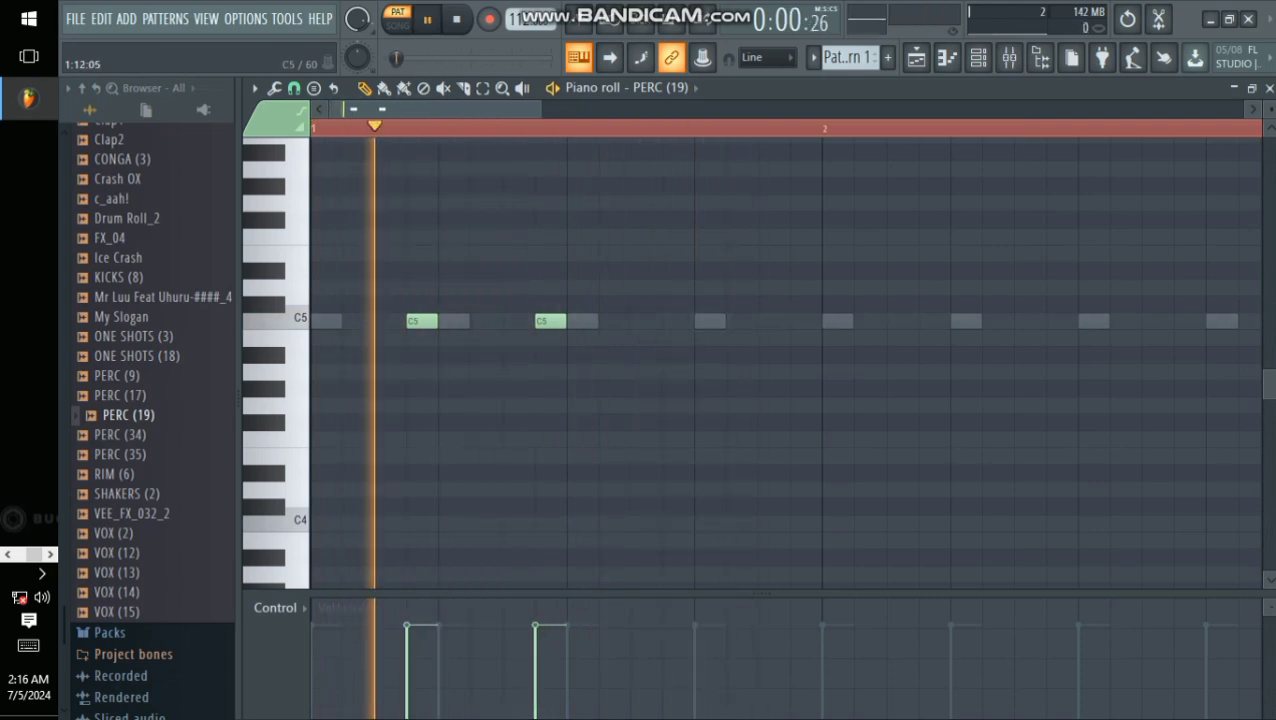
Step: Add a third PERC (19) C5 note on the eleventh sixteenth of bar 1 and audition the loop
left_click(647, 321)
key("space")
key("space")
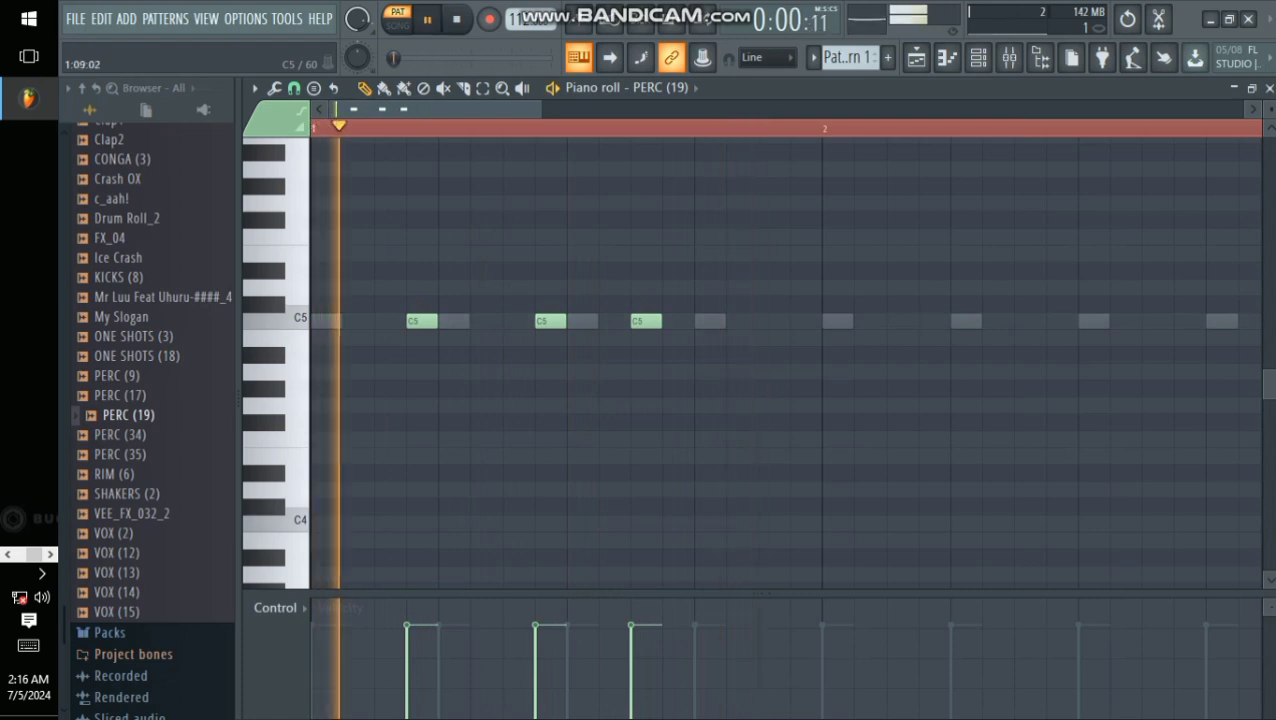
key("space")
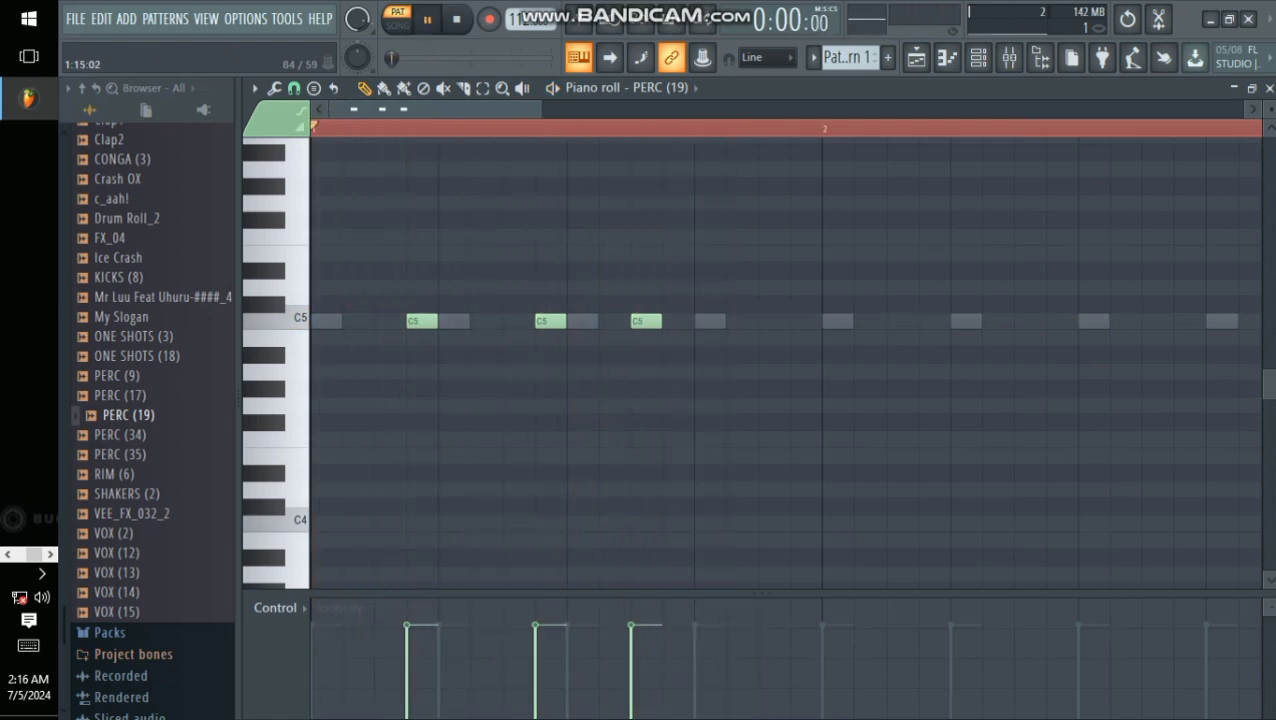
left_click(766, 321)
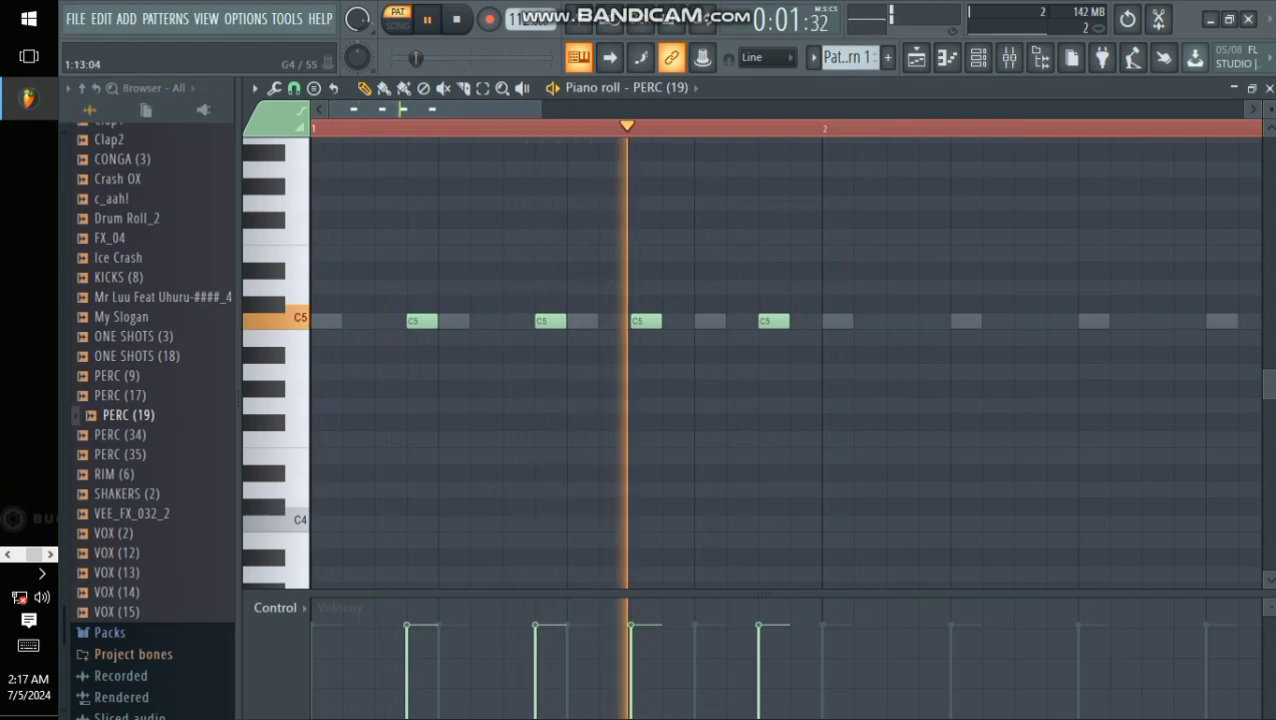
right_click(773, 320)
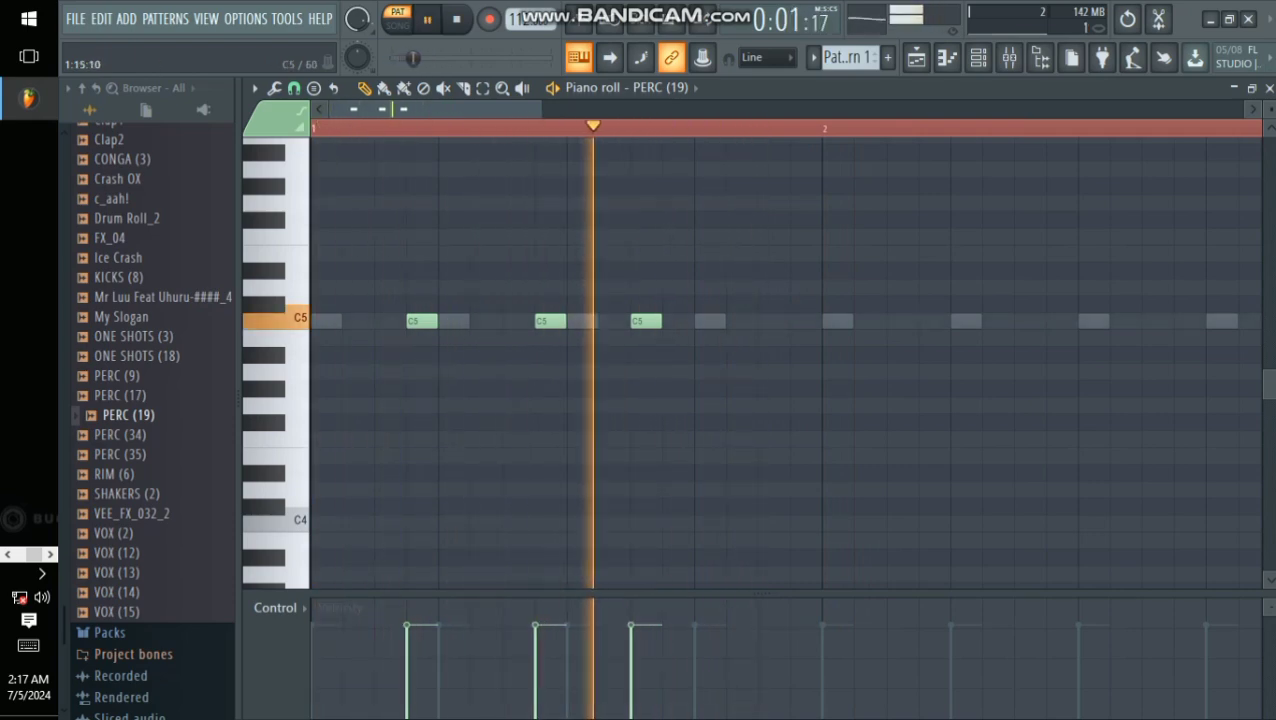
Step: Select the three percussion notes of bar 1 and duplicate them into bar 2
scroll(768, 321, "down", 5)
left_click_drag(693, 321, 315, 321)
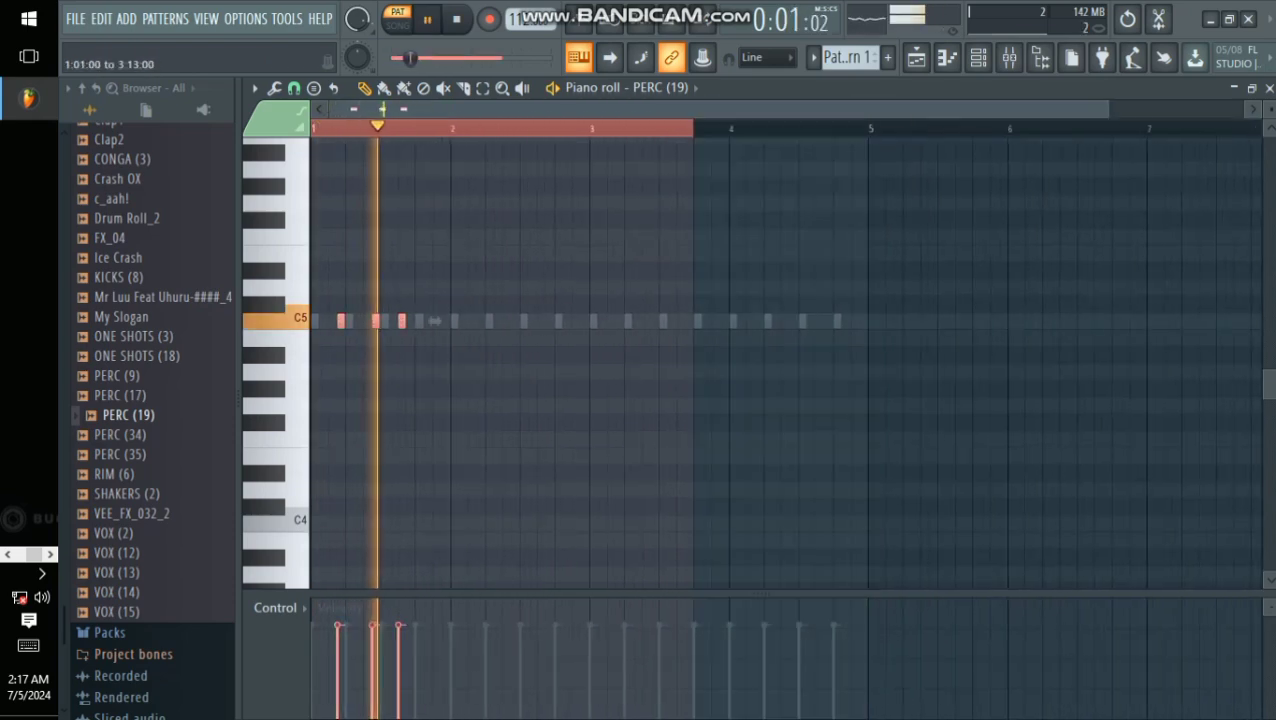
key("ctrl+b")
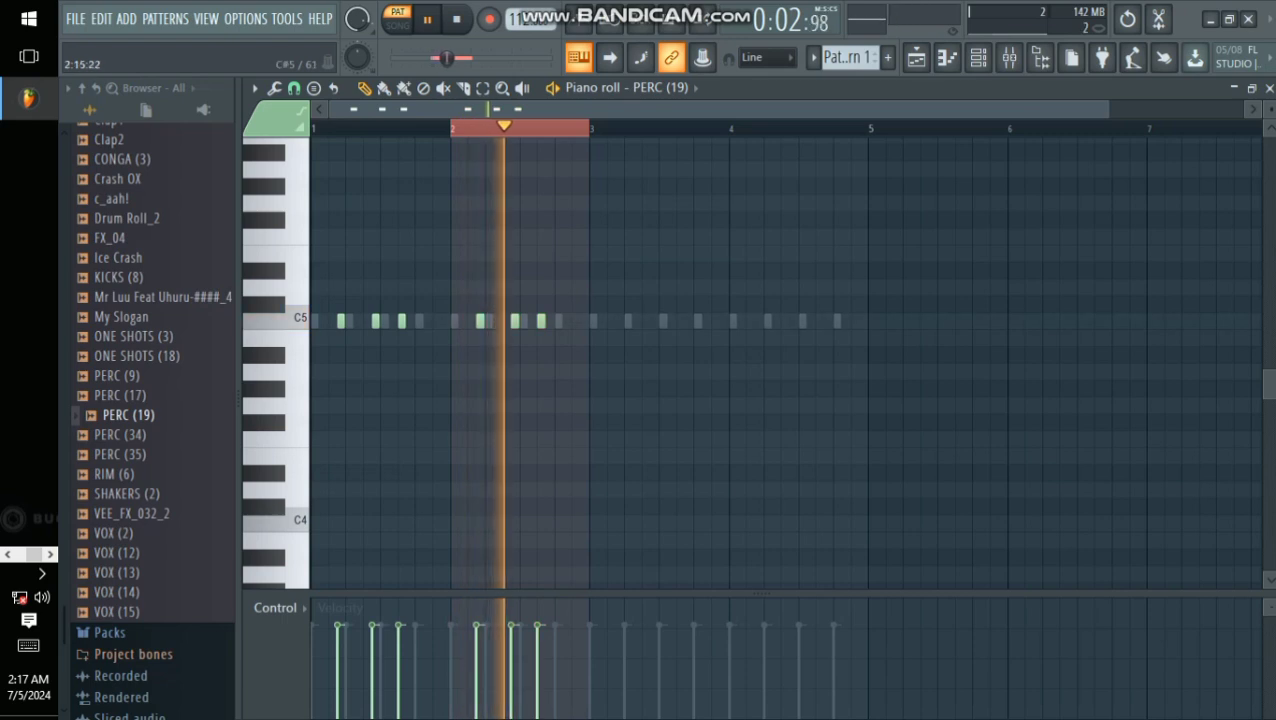
Step: Add a C5 percussion note near the end of bar 2 and duplicate bars 1 and 2 into bars 3 and 4
left_click(576, 321)
left_click_drag(590, 128, 313, 128)
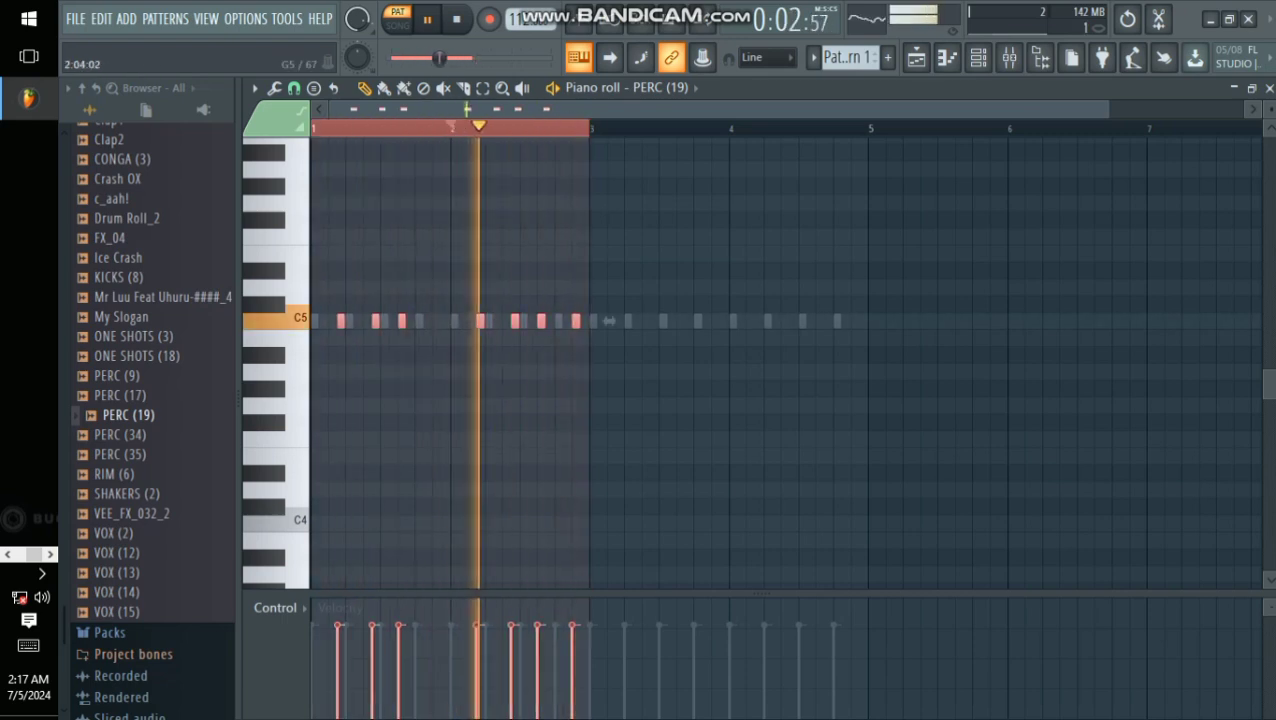
key("ctrl+b")
key("ctrl+a")
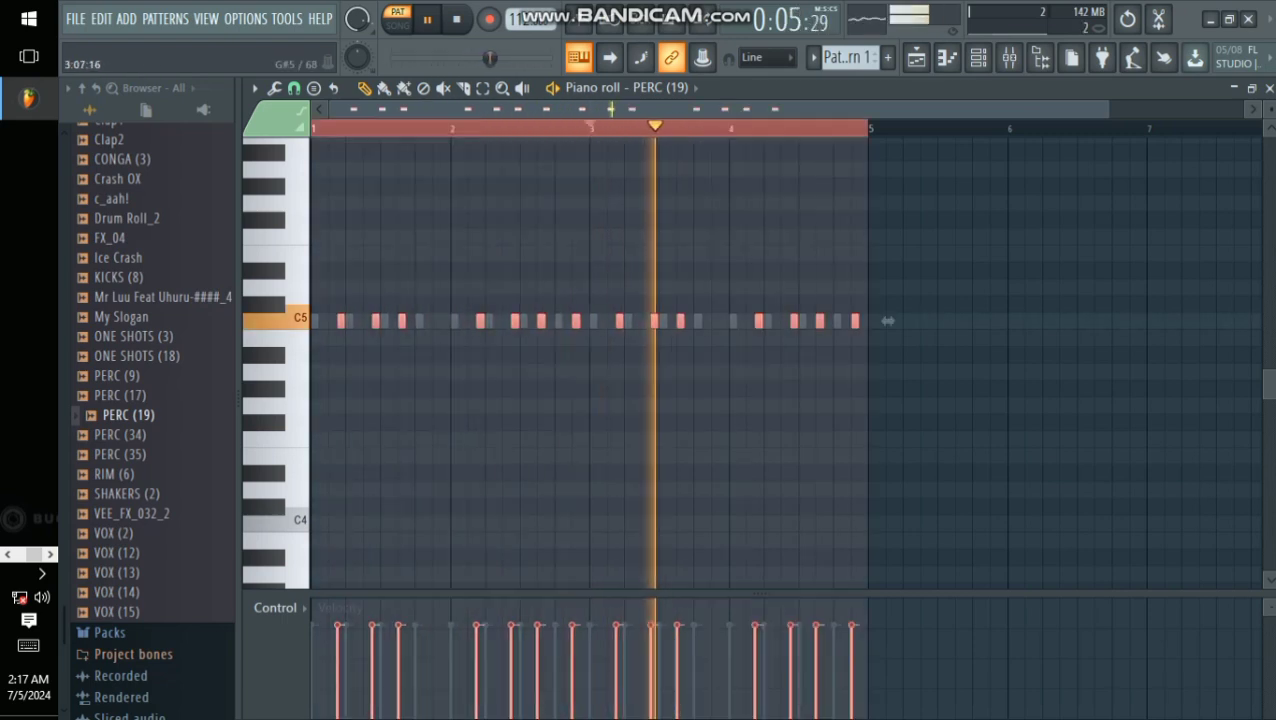
Step: Shift the first percussion note in bar 1 one sixteenth earlier and add a C5 note on the bar's fifteenth sixteenth
scroll(888, 321, "down", 3)
scroll(888, 321, "up", 5)
scroll(888, 321, "down", 5)
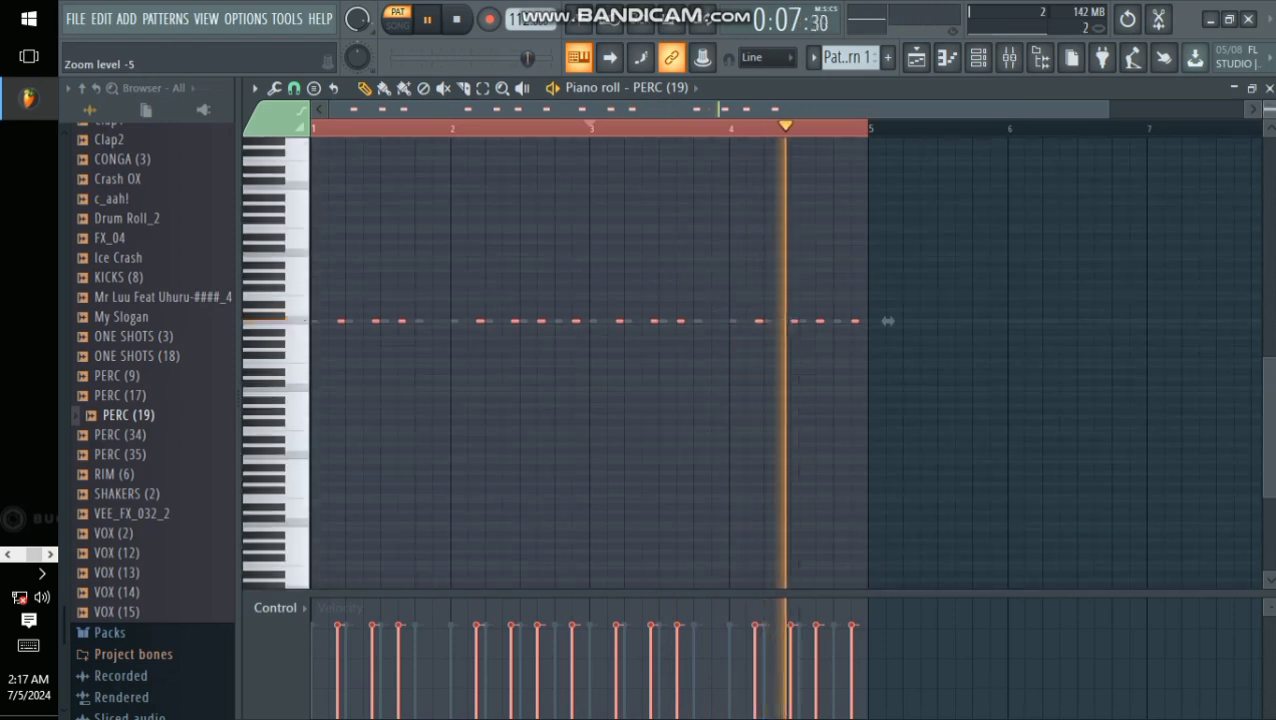
scroll(888, 321, "up", 5)
scroll(888, 321, "up", 3)
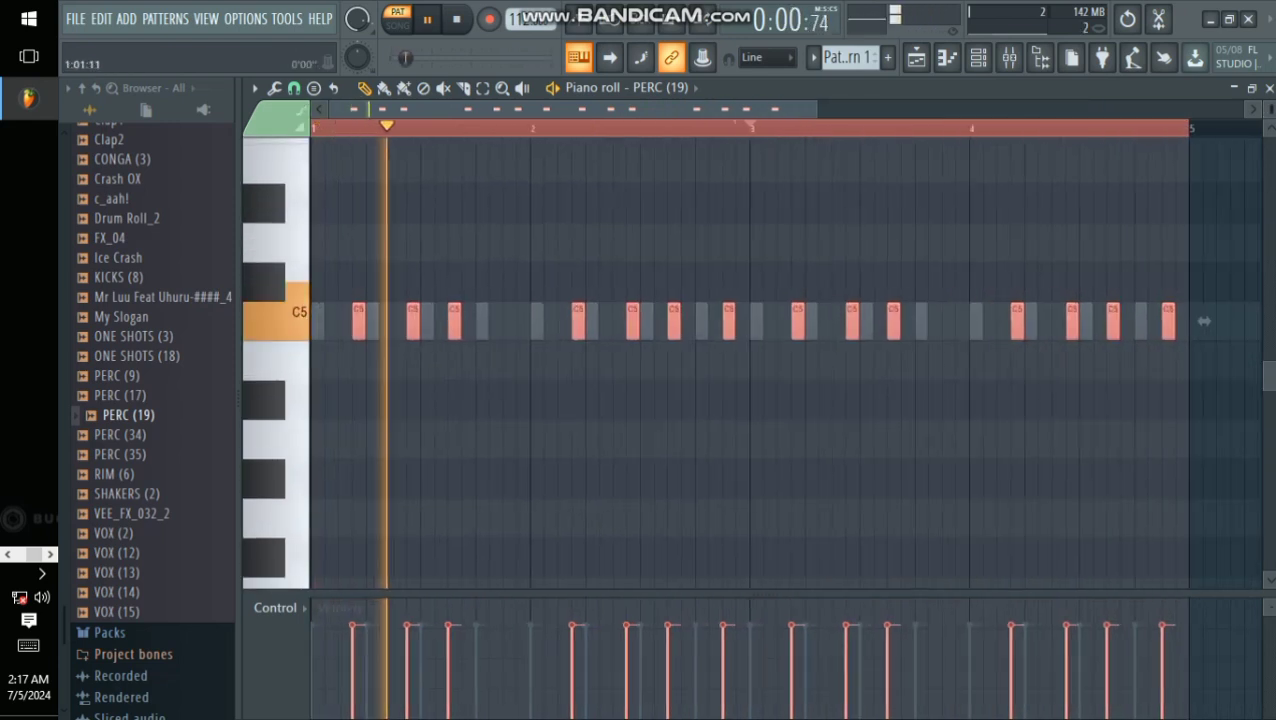
scroll(317, 128, "up", 3)
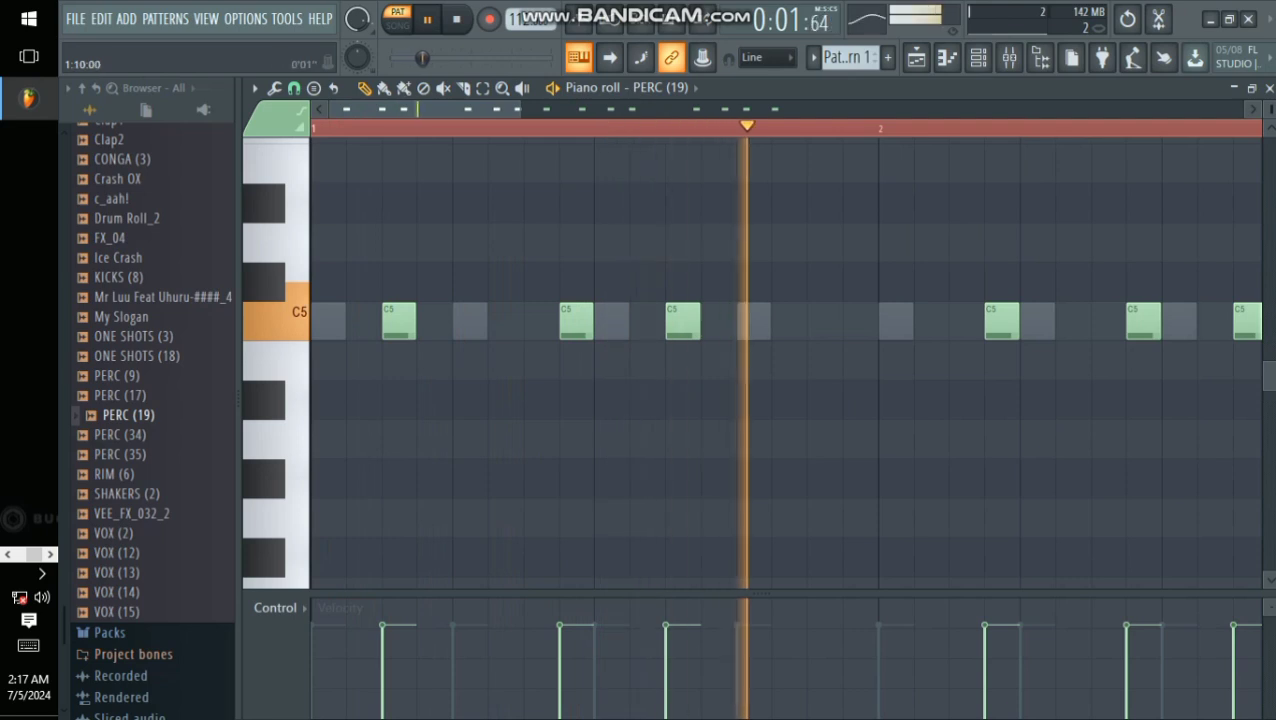
scroll(786, 360, "down", 3)
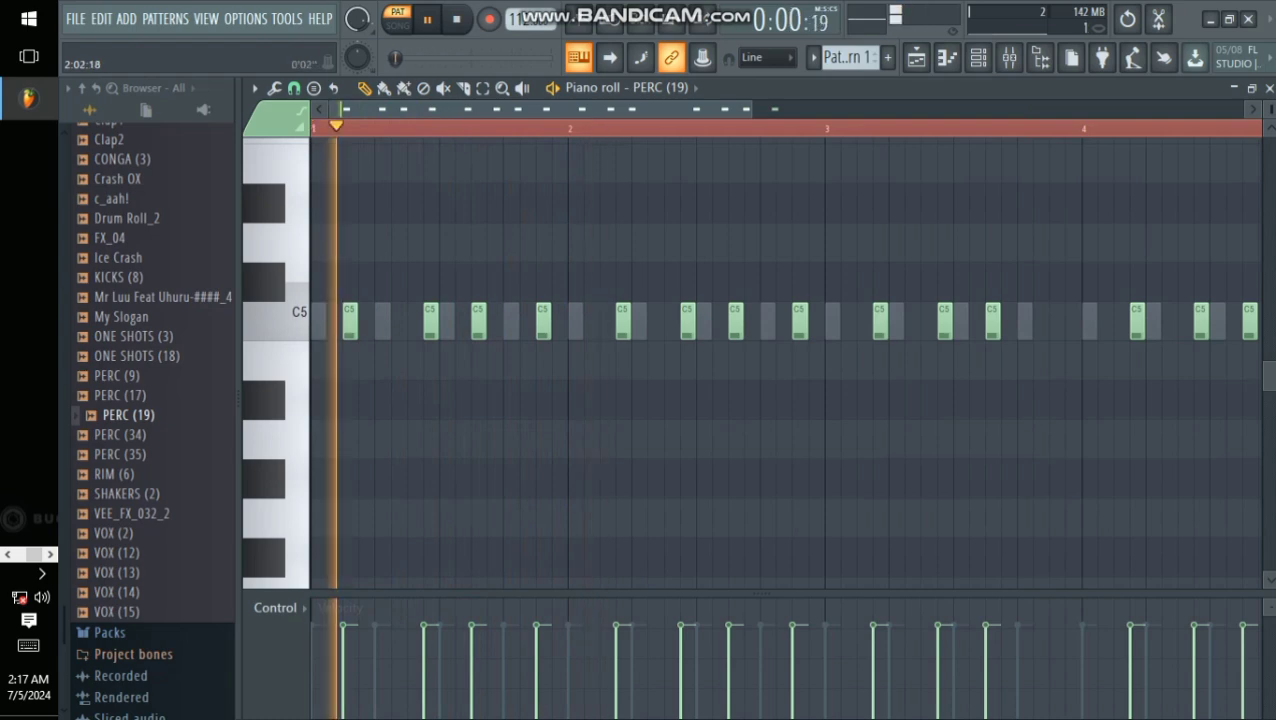
Step: Delete all PERC (19) notes in bars 2 to 4
scroll(597, 128, "down", 5)
left_click_drag(936, 365, 487, 200)
key("space")
key("space")
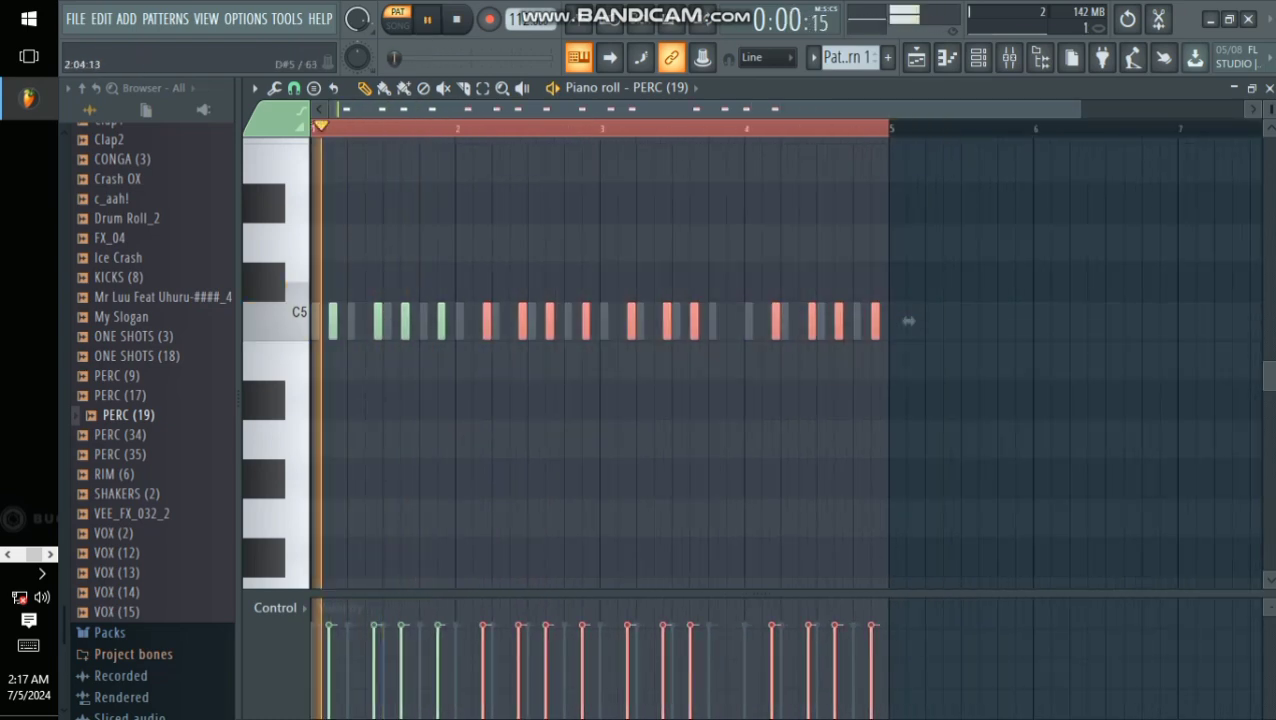
key("Delete")
Step: Duplicate the four percussion notes of bar 1 three times to fill bars 2 to 4
key("ctrl+a")
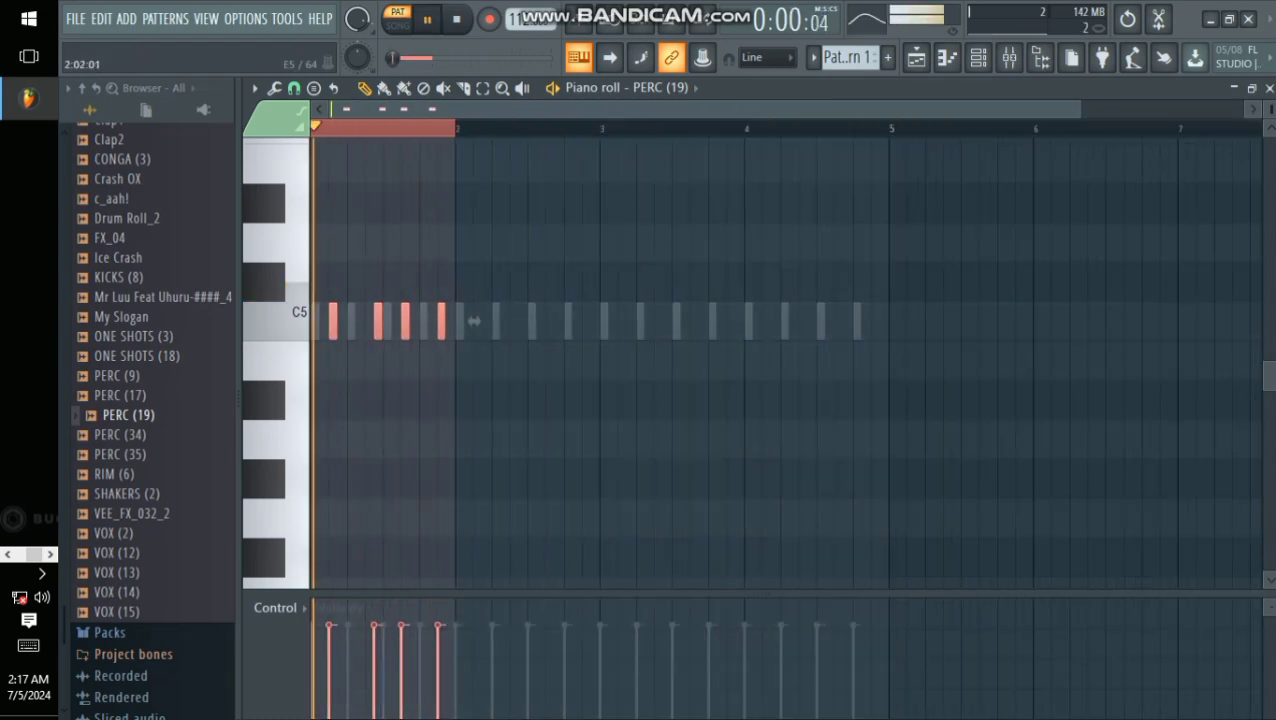
key("ctrl+b")
key("ctrl+b")
key("ctrl+b")
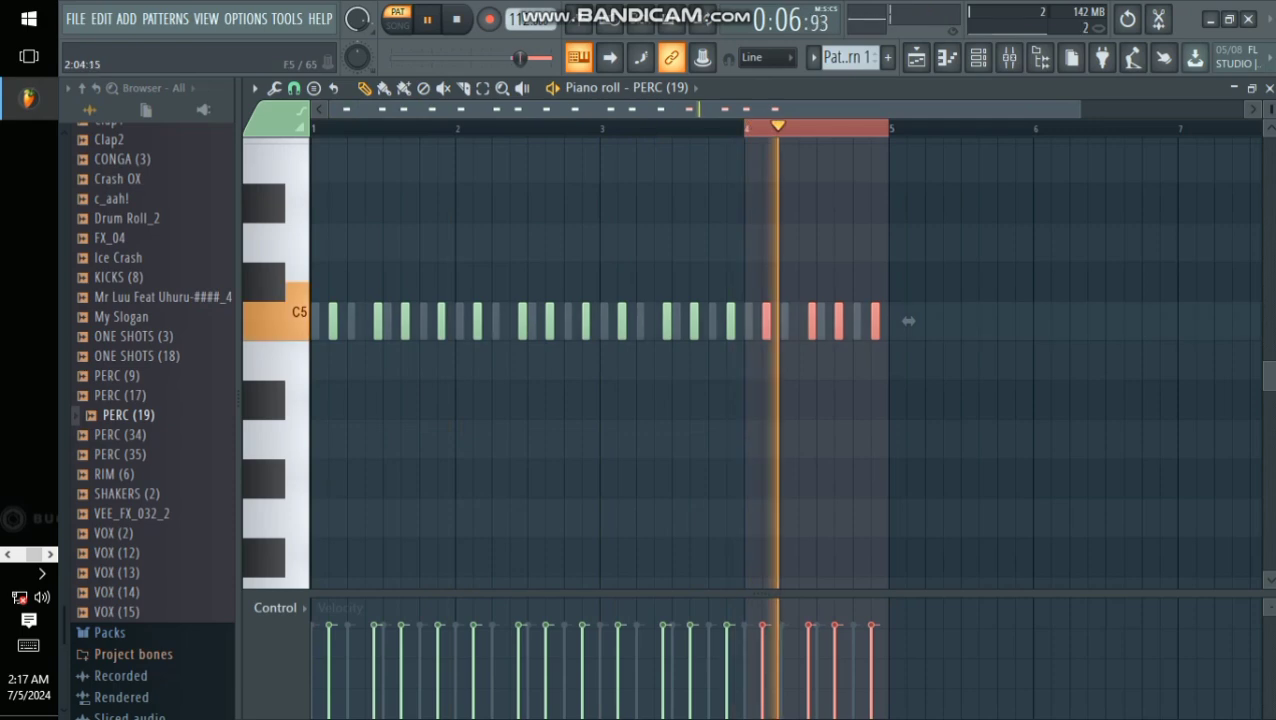
Step: Place Pattern 1 at bar 1 on Track 1 of the playlist and select the clip
key("ctrl+a")
key("F5")
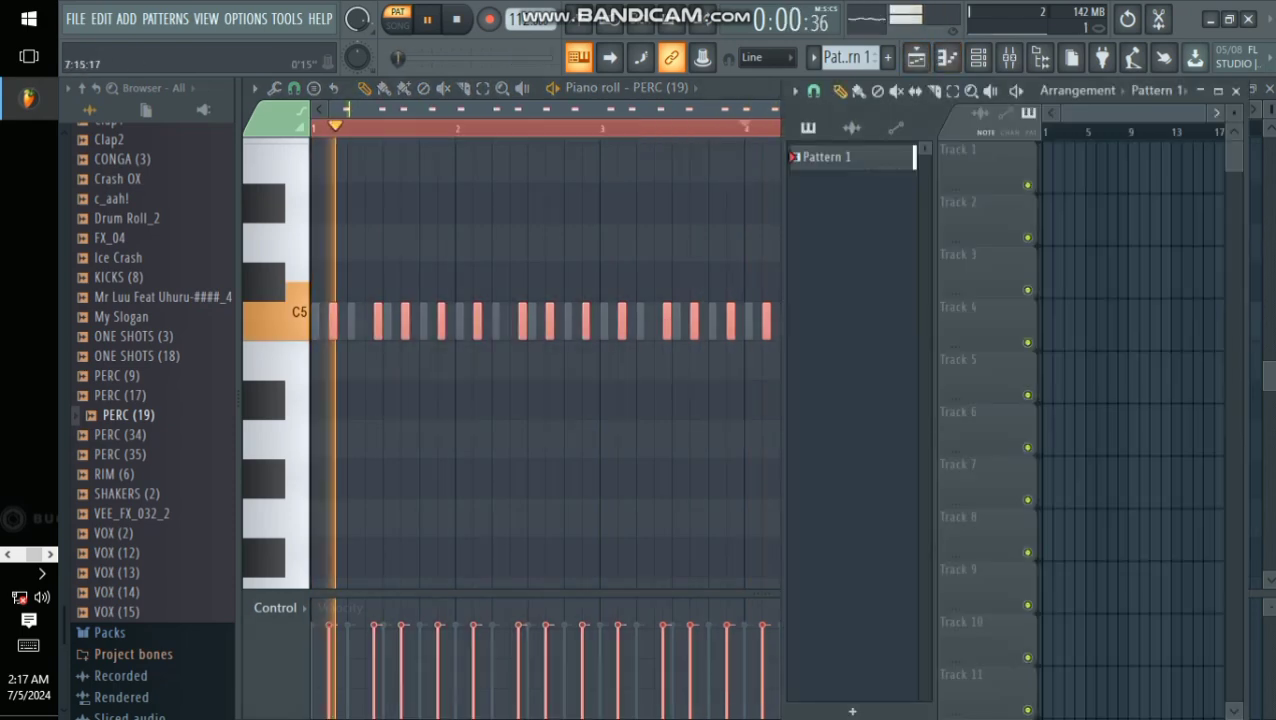
key("Return")
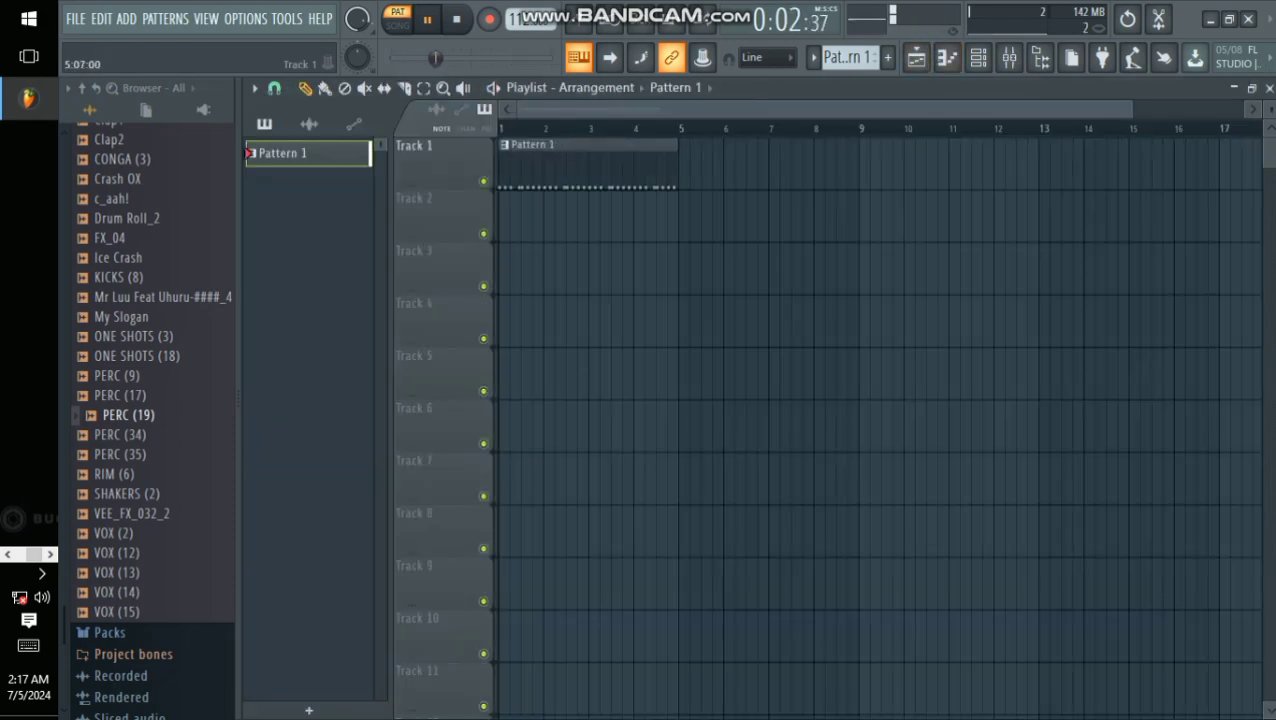
key("ctrl+a")
Step: Add the RIM (6) sample as a new channel below PERC (19) and open its piano roll
key("F7")
key("F6")
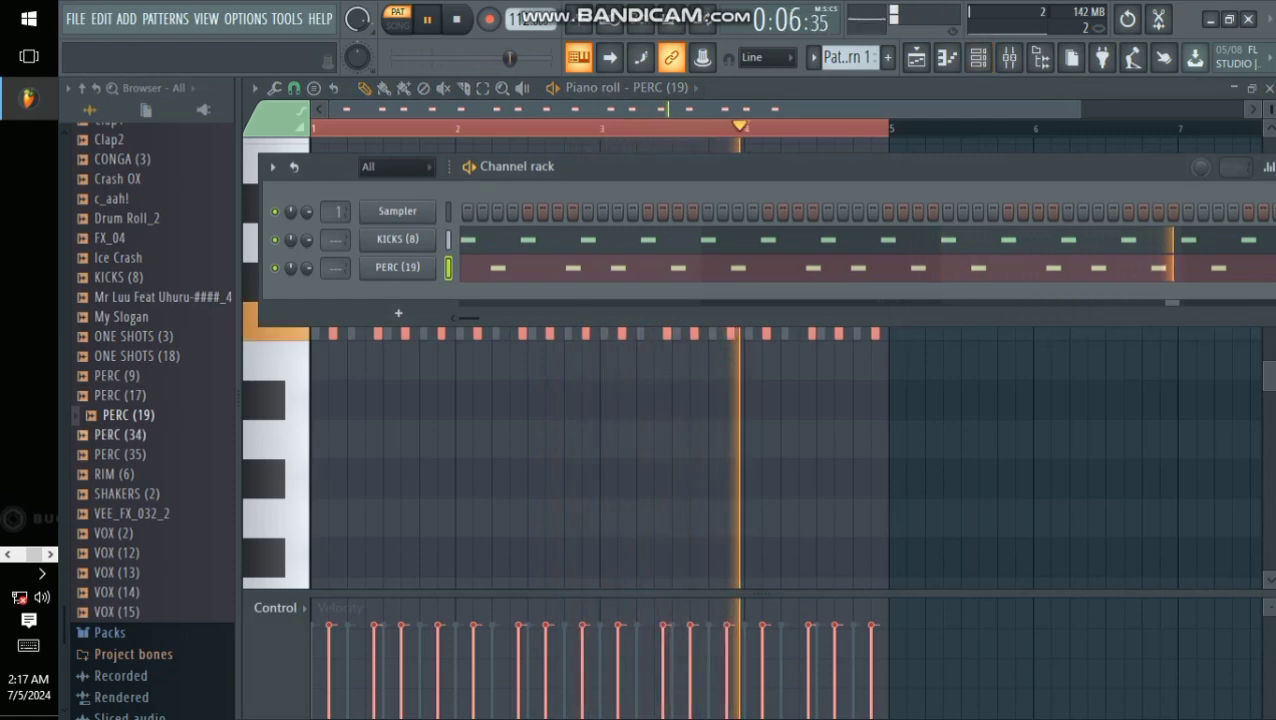
left_click(121, 435)
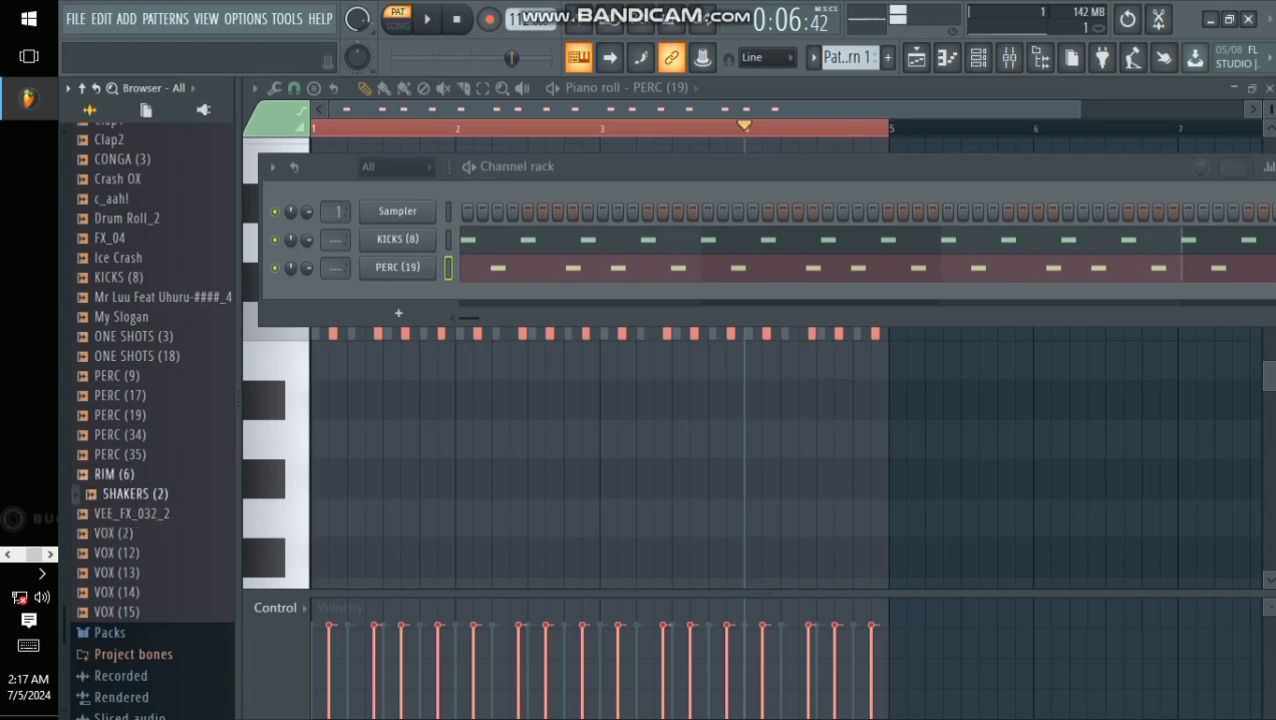
left_click_drag(330, 358, 400, 310)
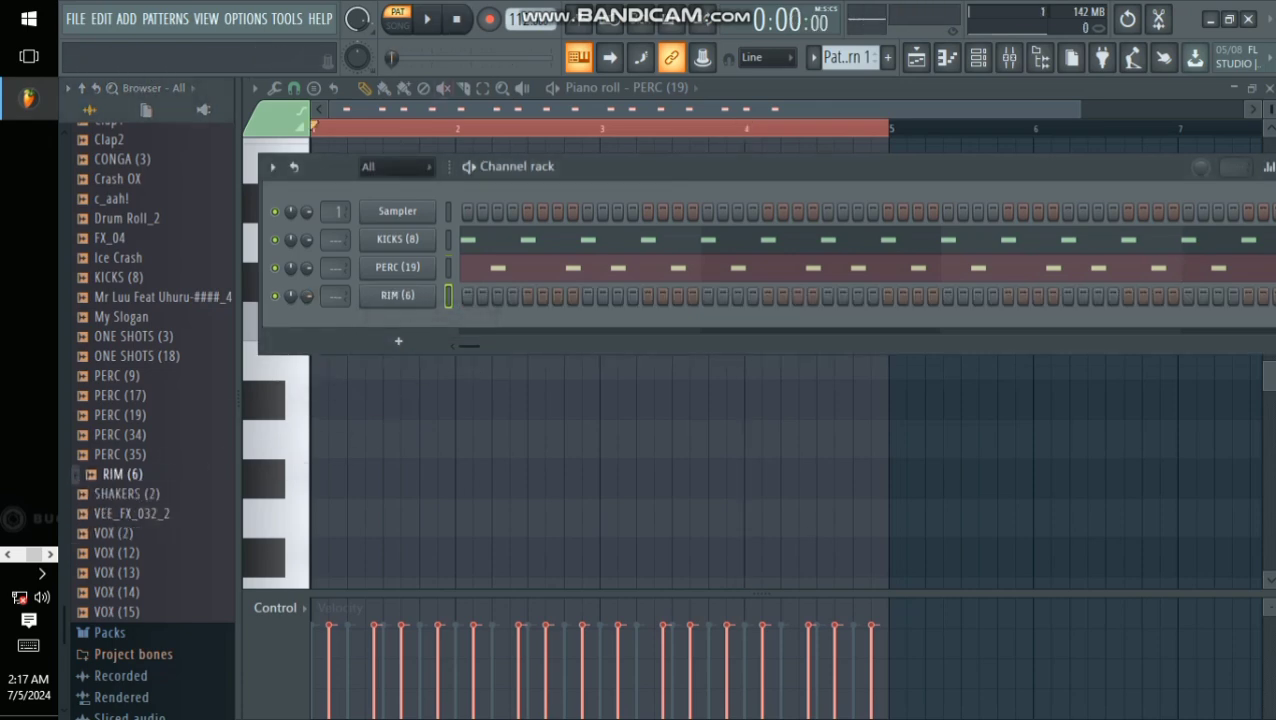
right_click(365, 292)
left_click(460, 296)
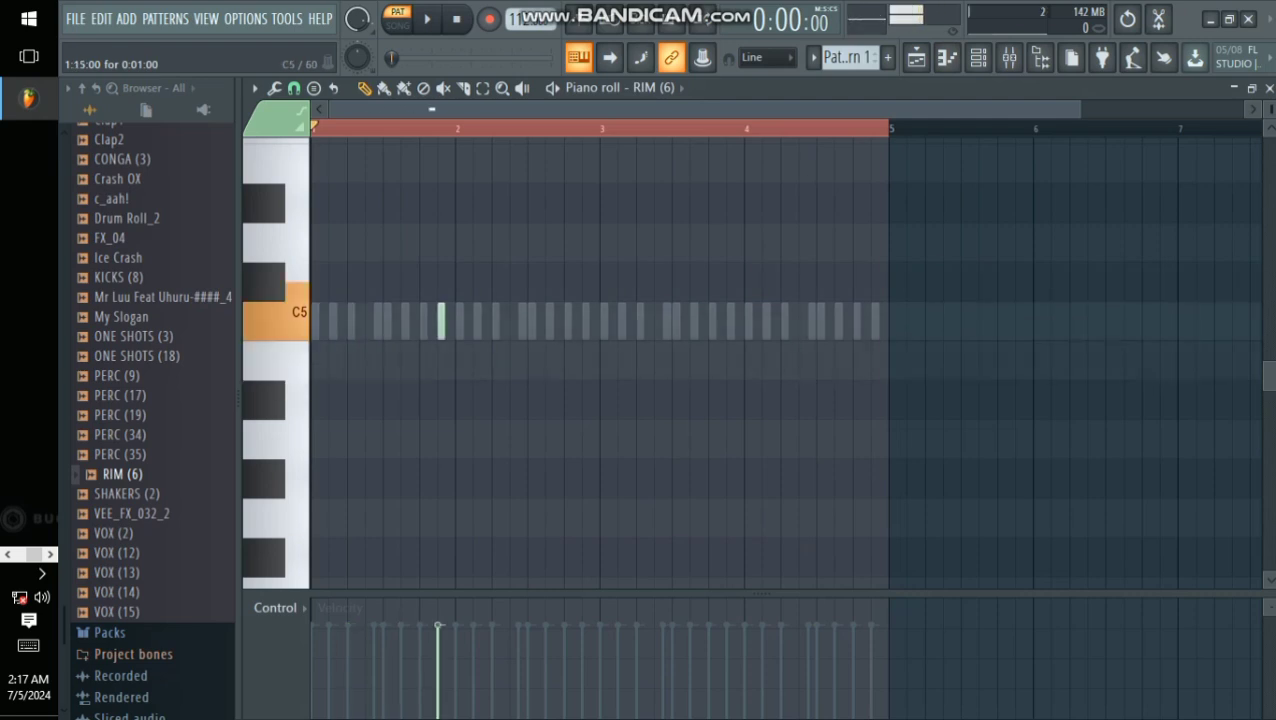
Step: Place C5 rim notes on bar 1's seventh and bar 2's fifteenth sixteenths and duplicate both bars into bars 3 and 4
key("space")
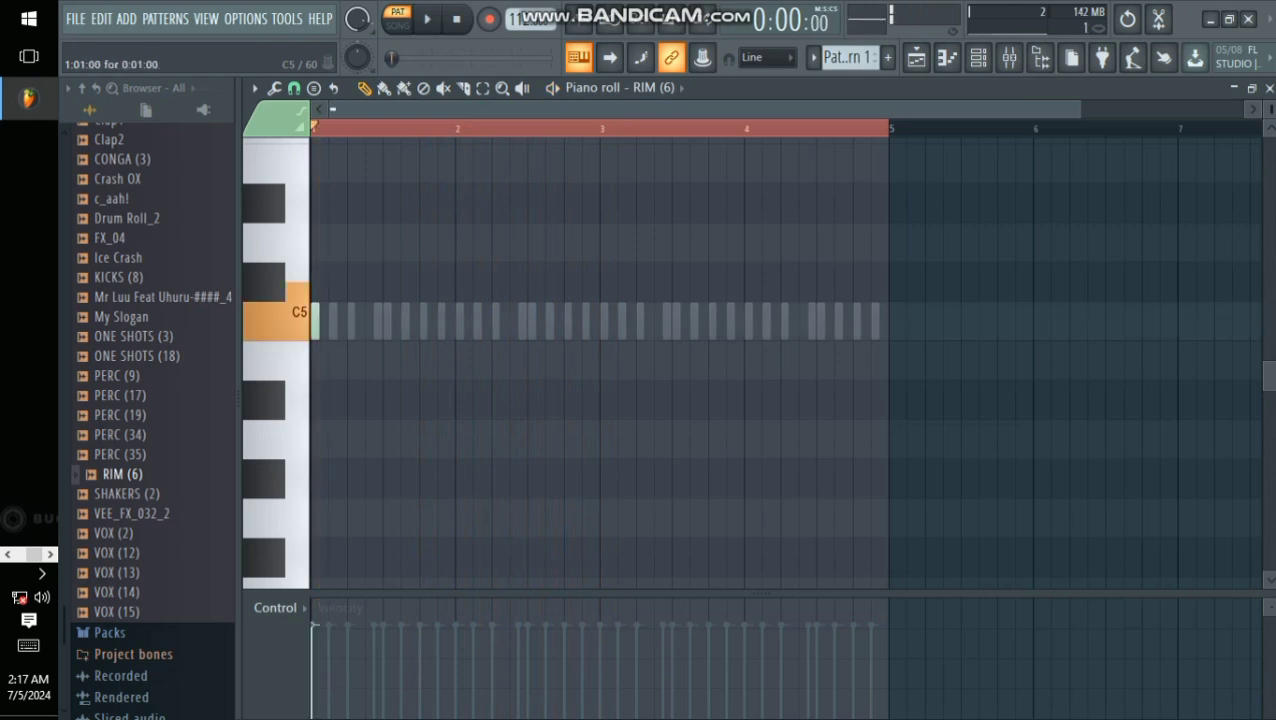
key("space")
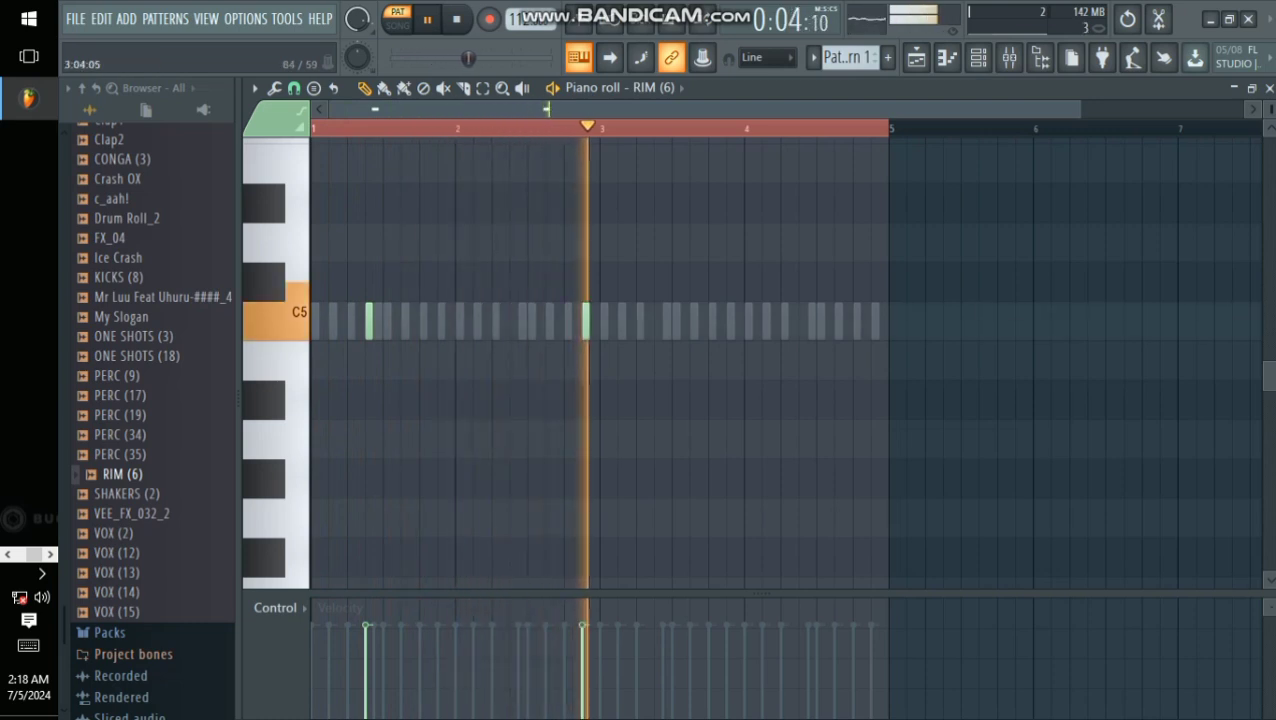
left_click_drag(889, 128, 582, 128)
key("ctrl+b")
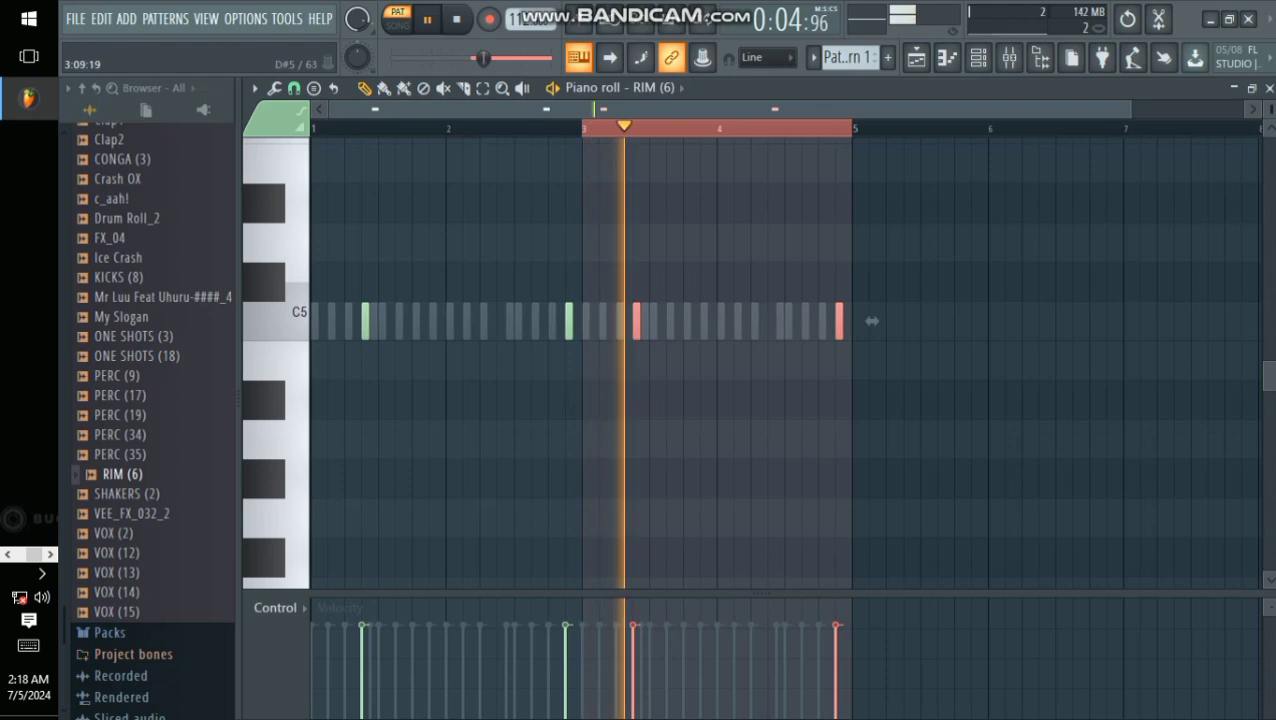
Step: Select the Pattern 1 clip's four bars in the playlist and play them in song mode
key("ctrl+a")
left_click(916, 58)
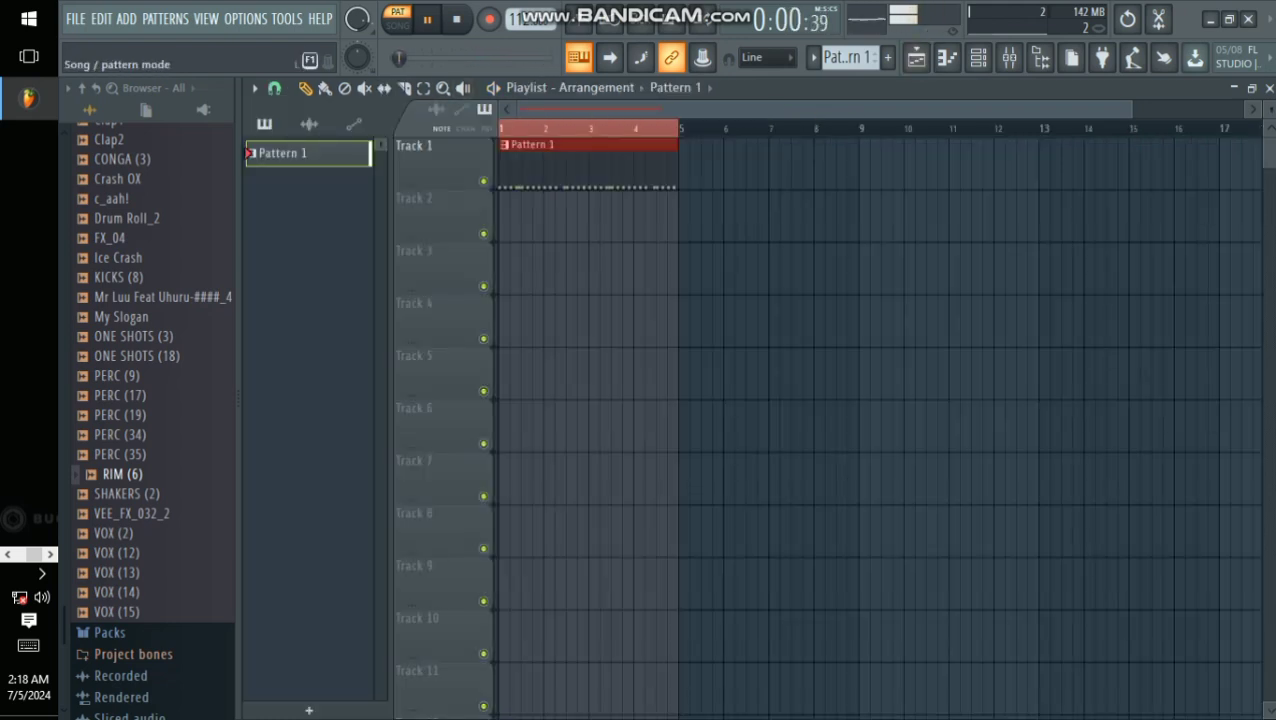
key("F6")
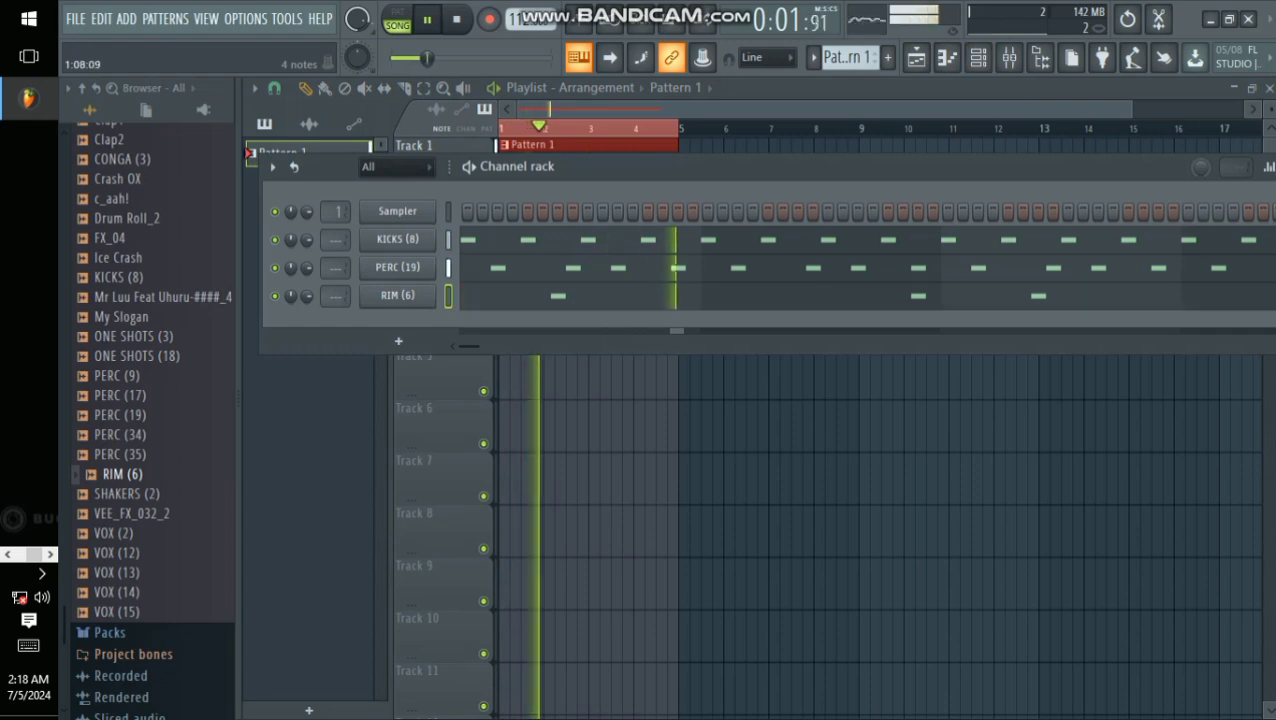
Step: Delete all RIM (6) notes and return to the playlist
key("F7")
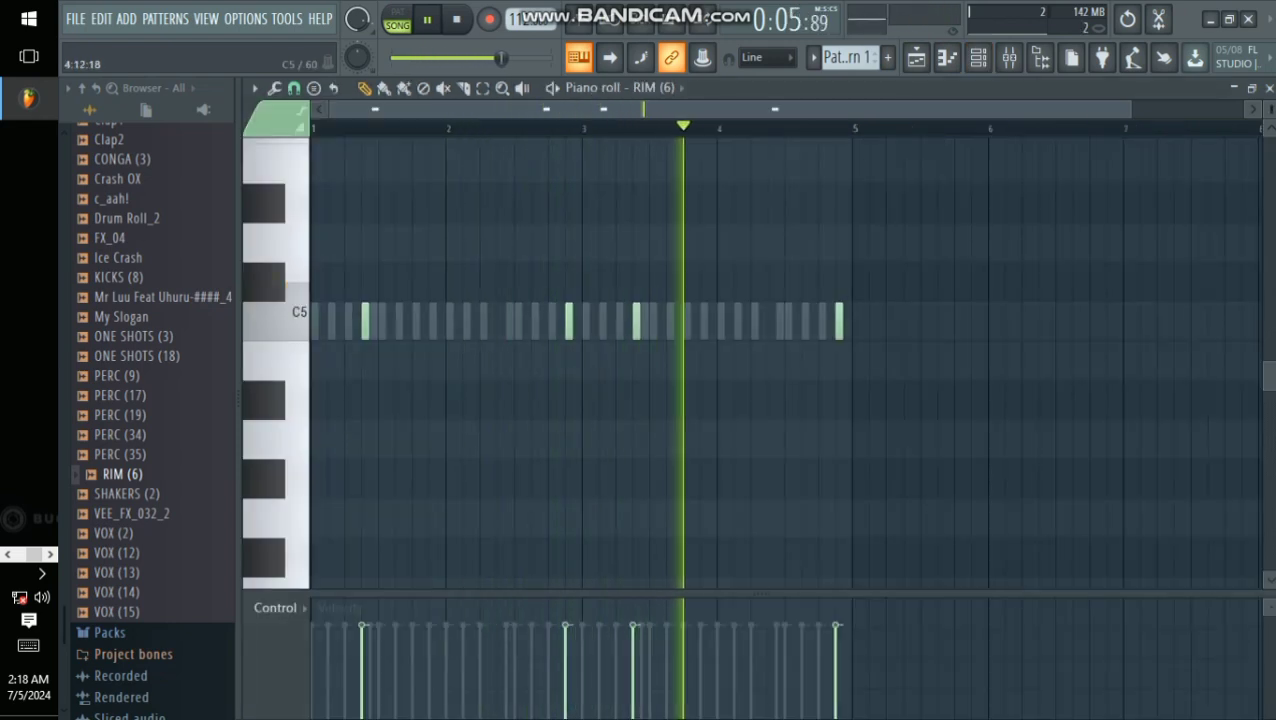
key("F6")
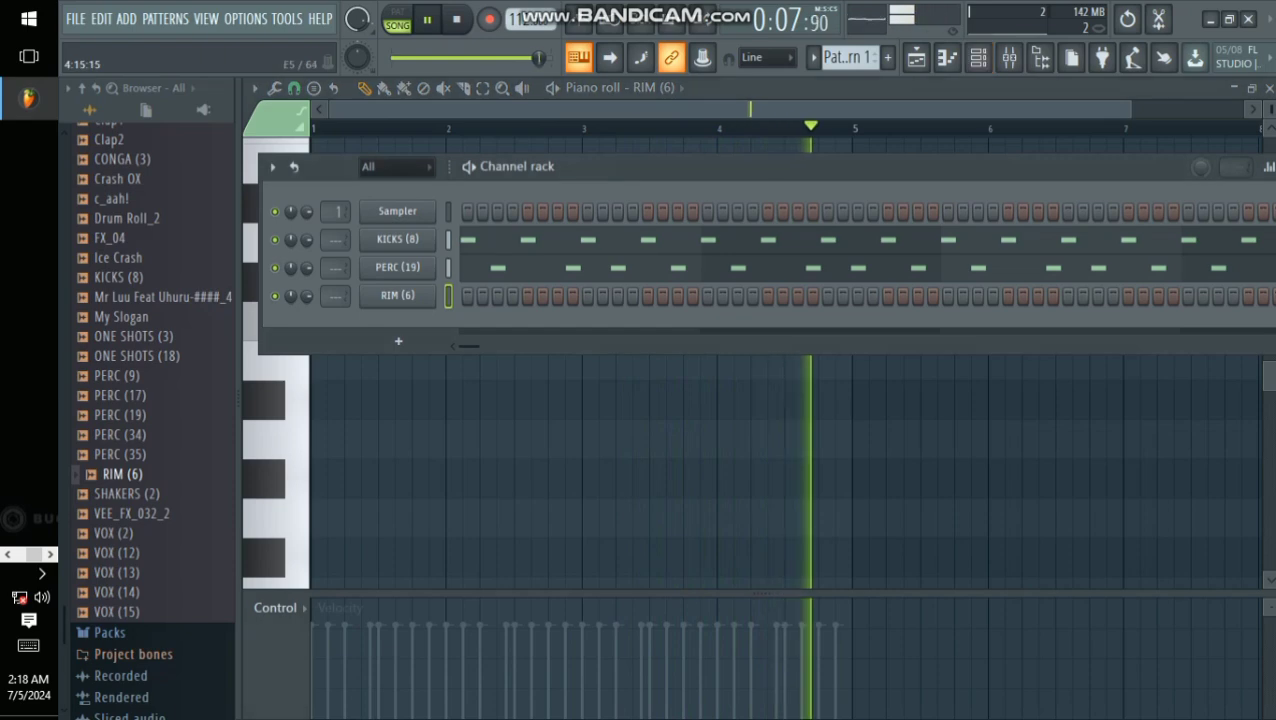
key("F5")
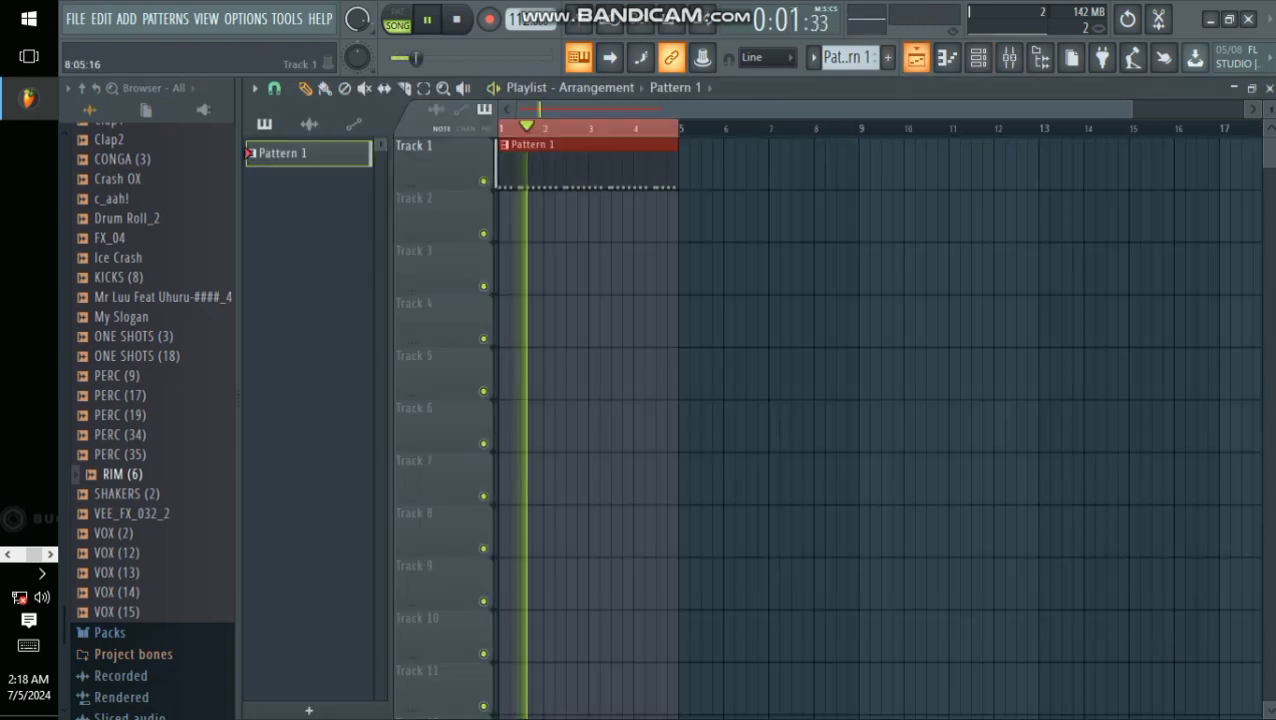
Step: Place the SHAKERS (2) sample at bar 1 on Track 2, duplicate it to fill four bars, and select all clips
left_click_drag(126, 493, 508, 272)
key("ctrl+b")
key("ctrl+b")
key("ctrl+b")
key("ctrl+b")
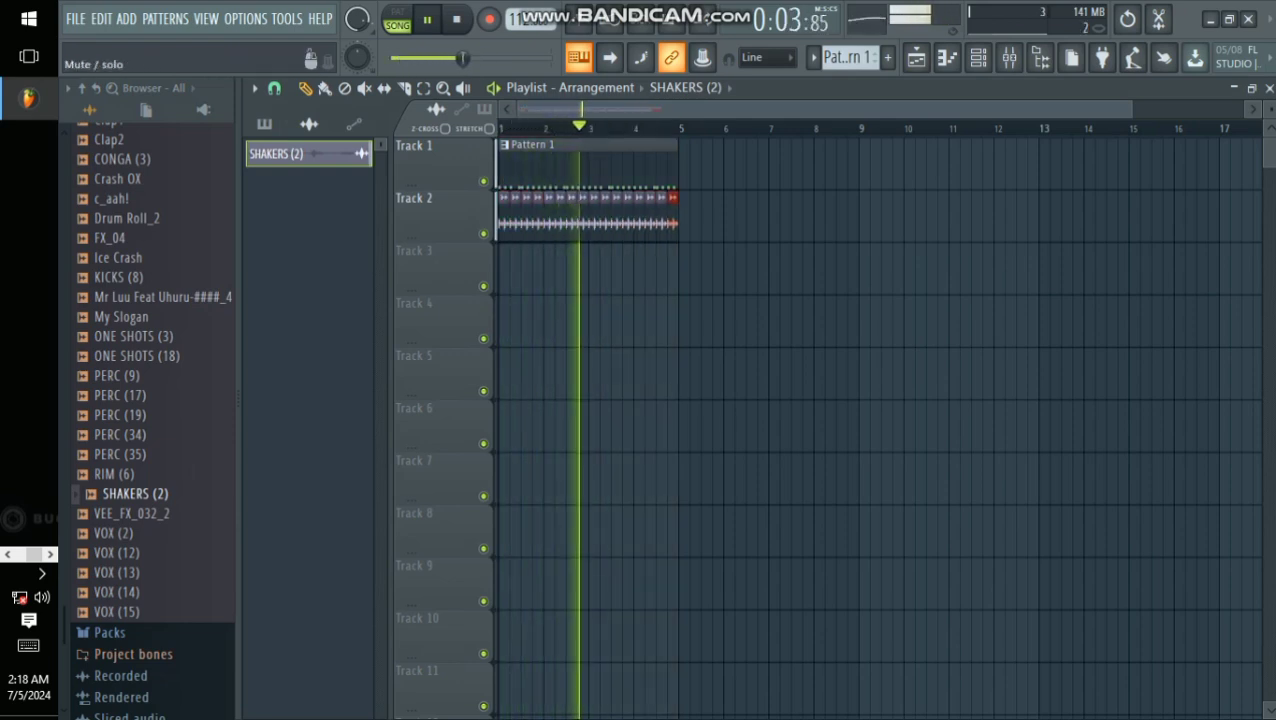
key("ctrl+a")
Step: Set the channel rack filter to All so every channel is listed
left_click(978, 58)
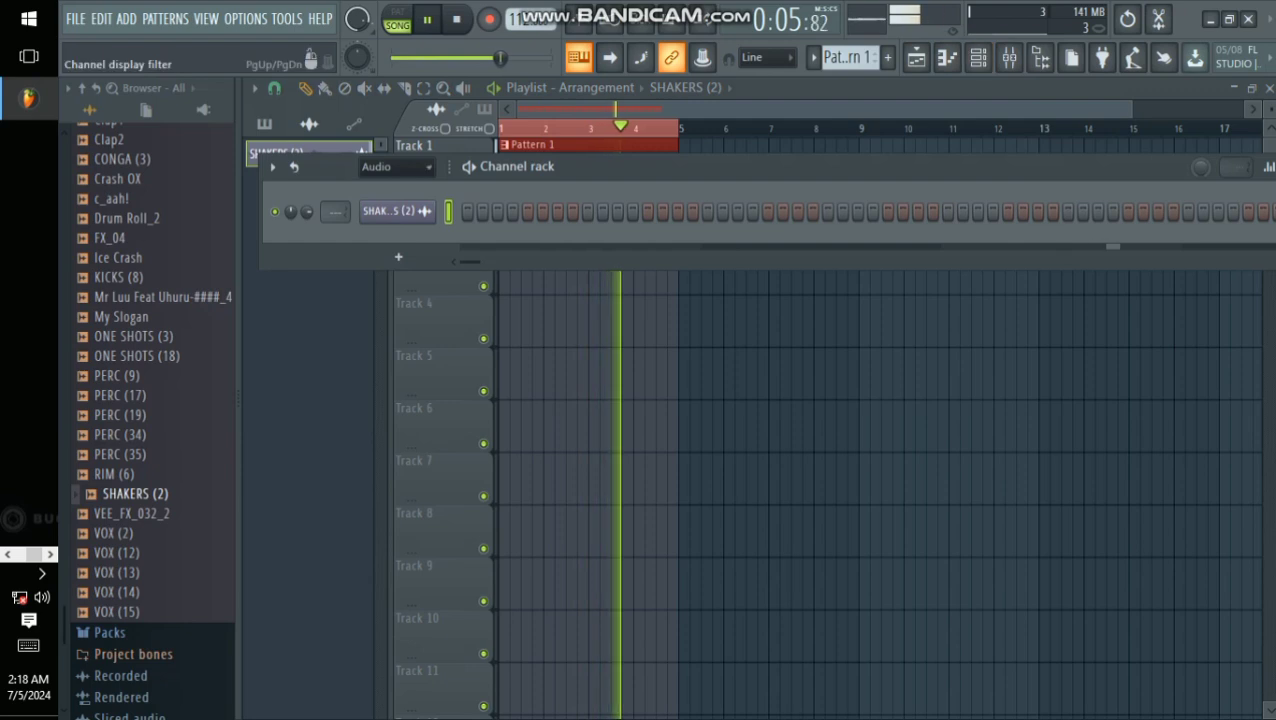
left_click(398, 167)
left_click(388, 188)
left_click(682, 373)
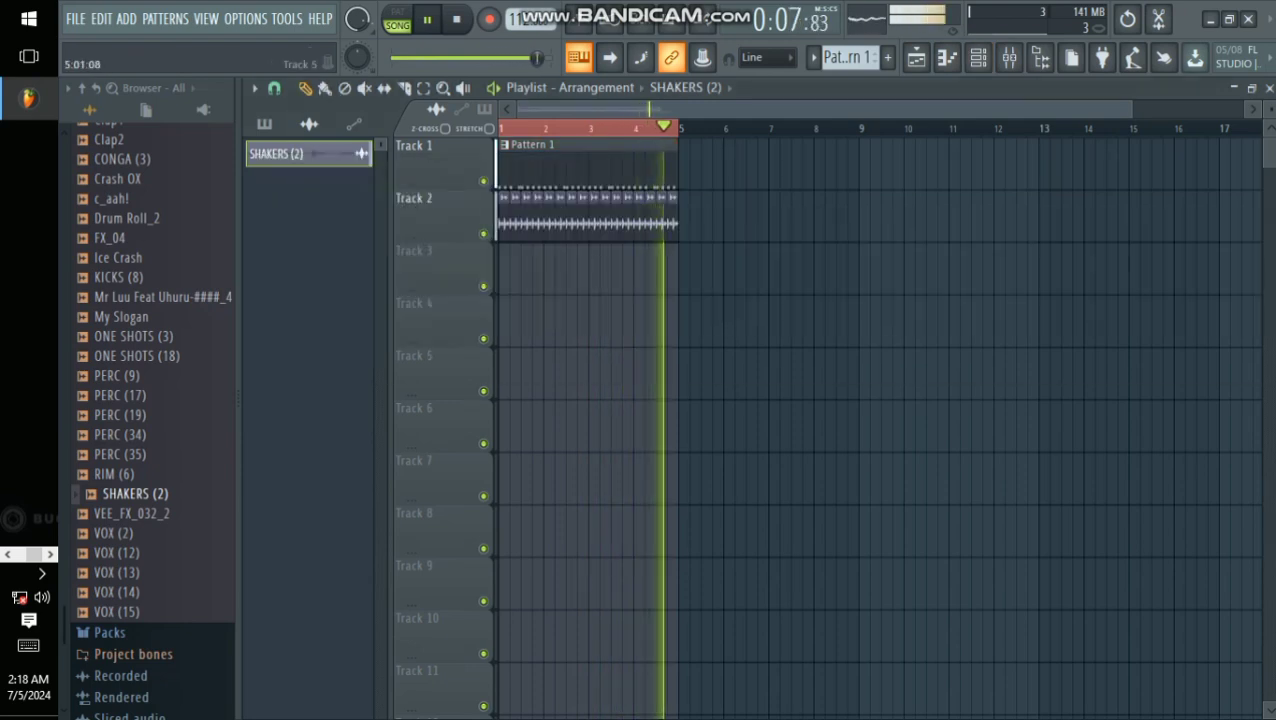
left_click(978, 57)
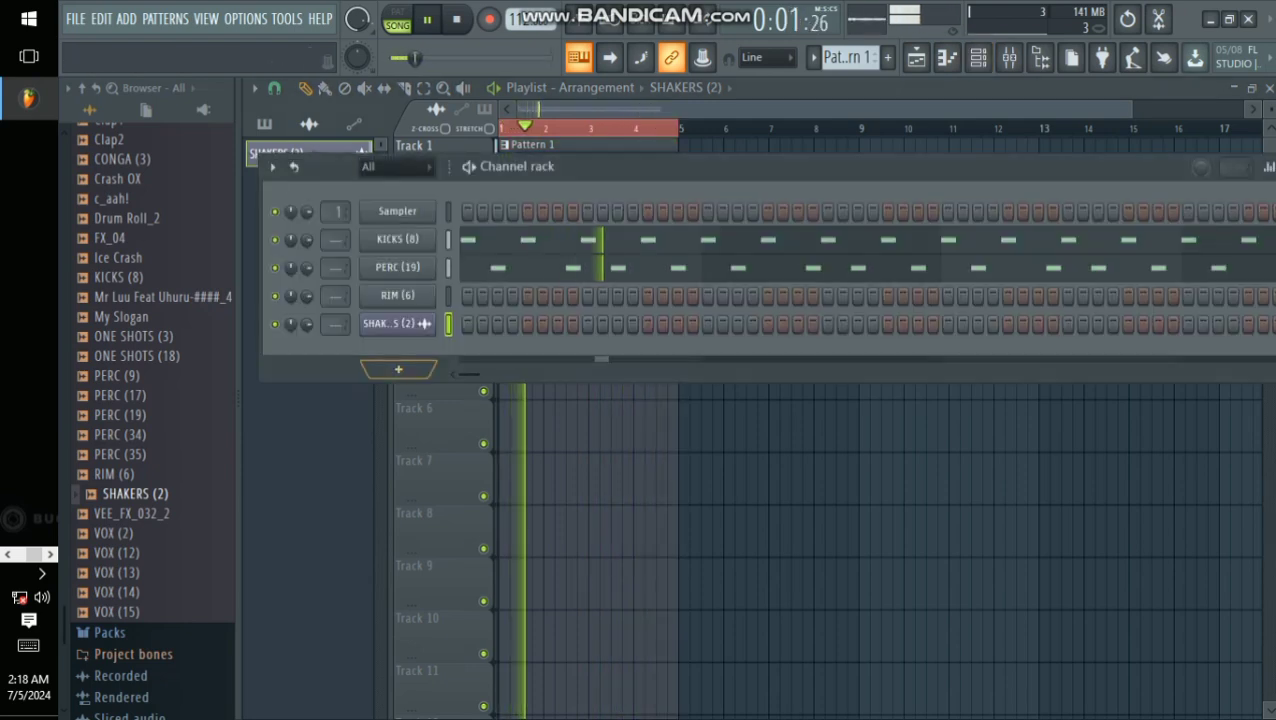
Step: Audition the crash, conga, one-shot, percussion, rim and vox samples in the browser over the playing beat
scroll(152, 400, "up", 3)
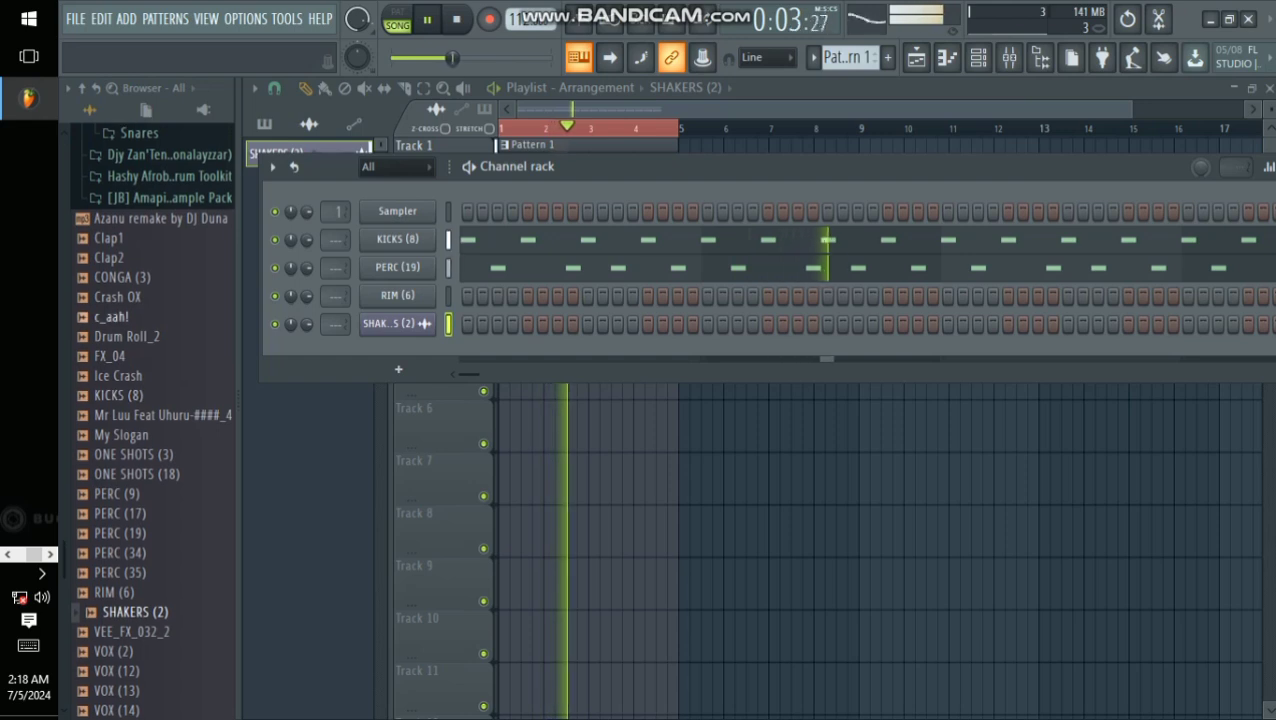
left_click(126, 297)
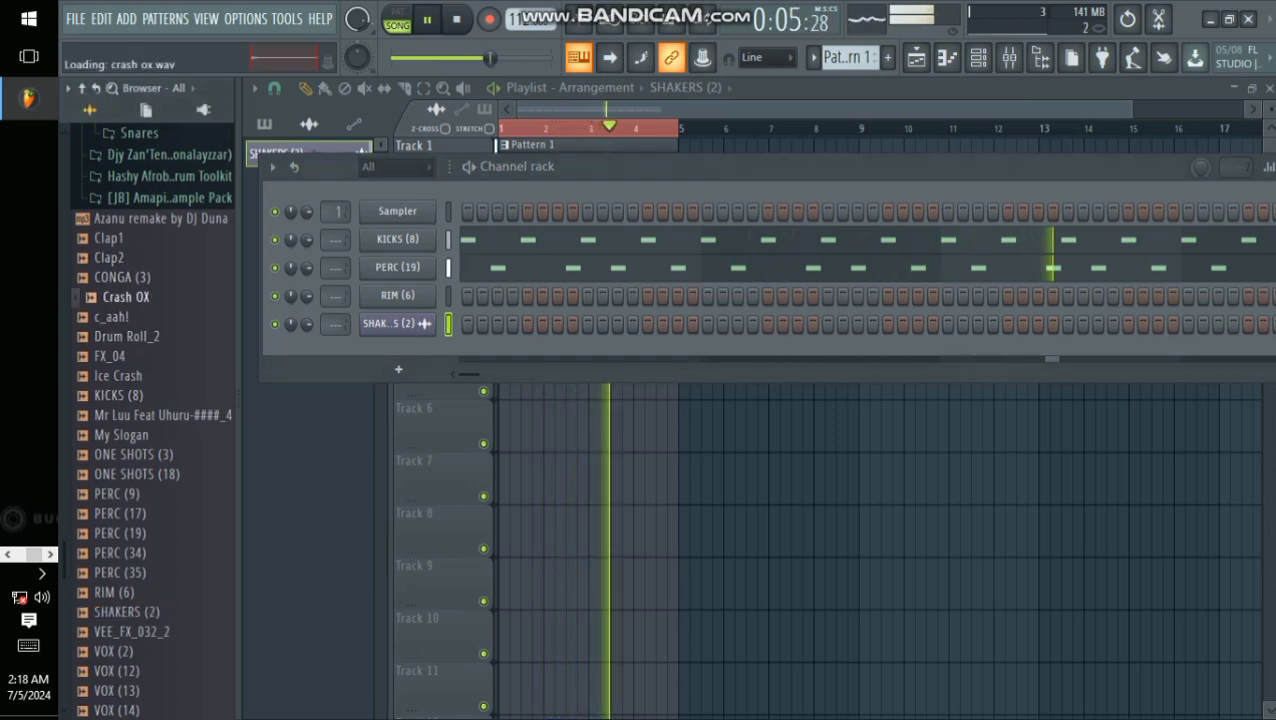
left_click(130, 278)
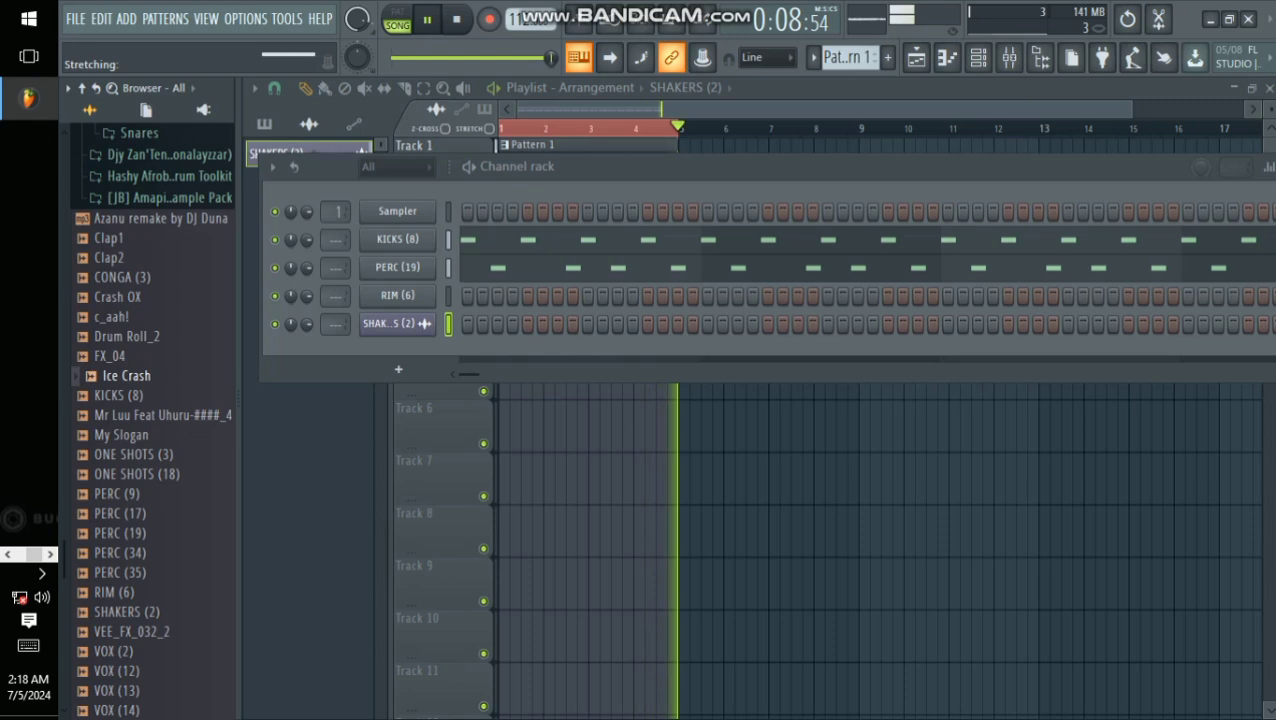
left_click(121, 435)
left_click(134, 454)
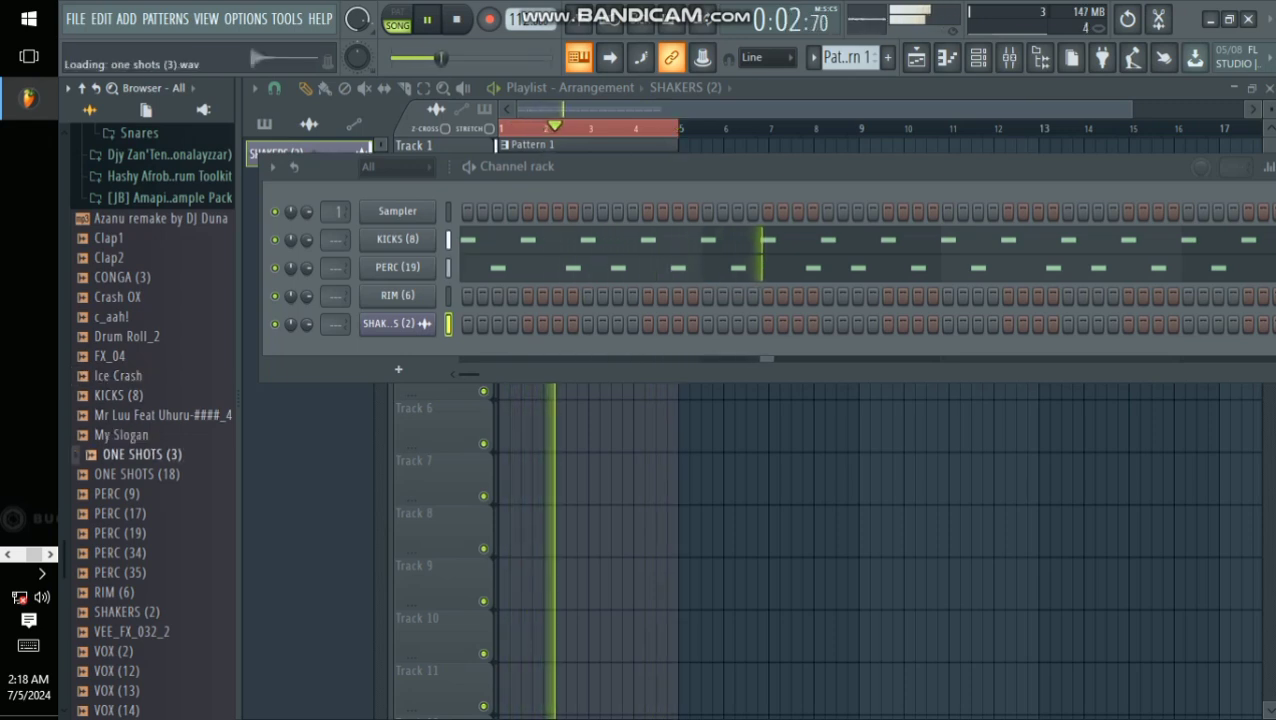
left_click(137, 474)
left_click(117, 494)
left_click(120, 514)
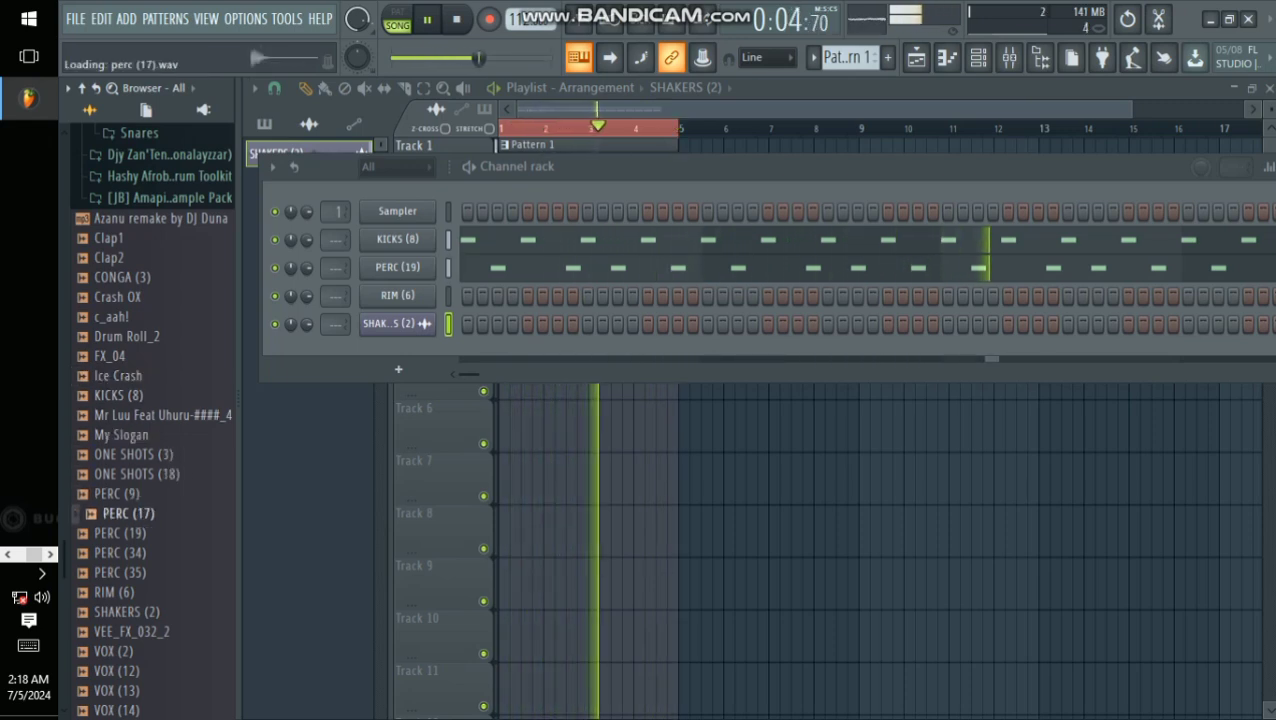
left_click(120, 553)
left_click(120, 573)
key("Down")
key("Down")
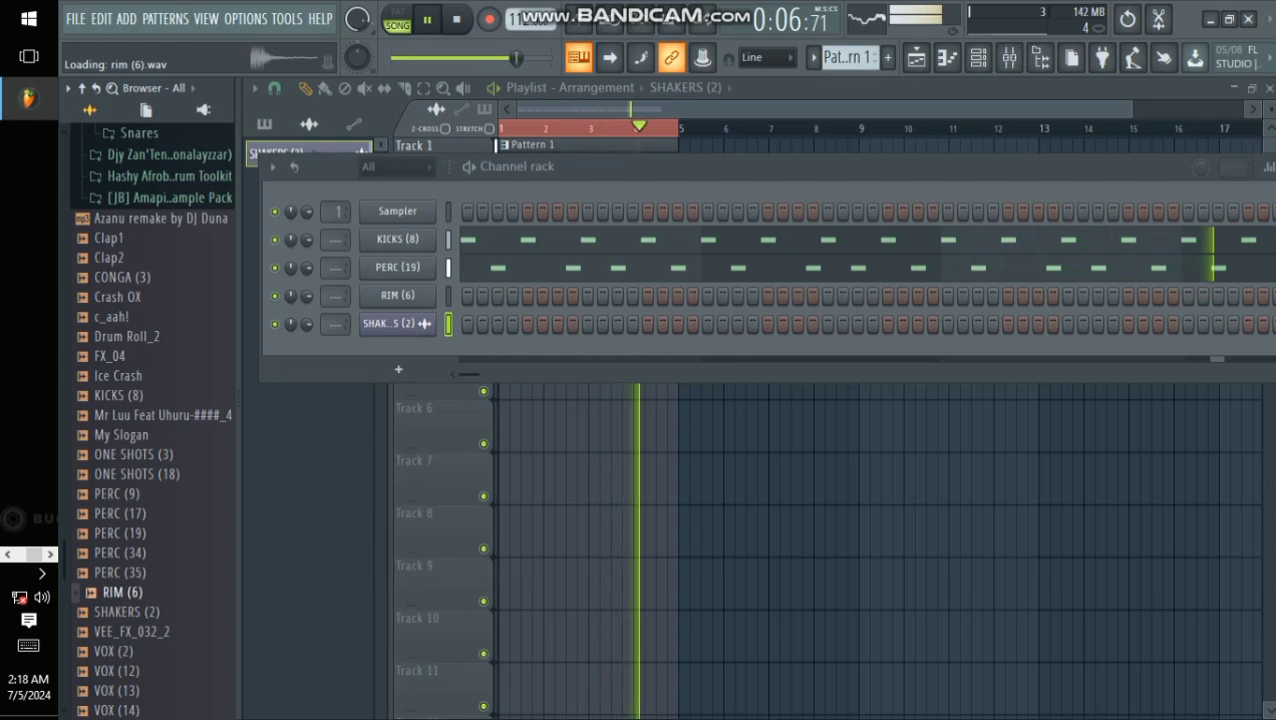
scroll(128, 600, "down", 3)
left_click(114, 437)
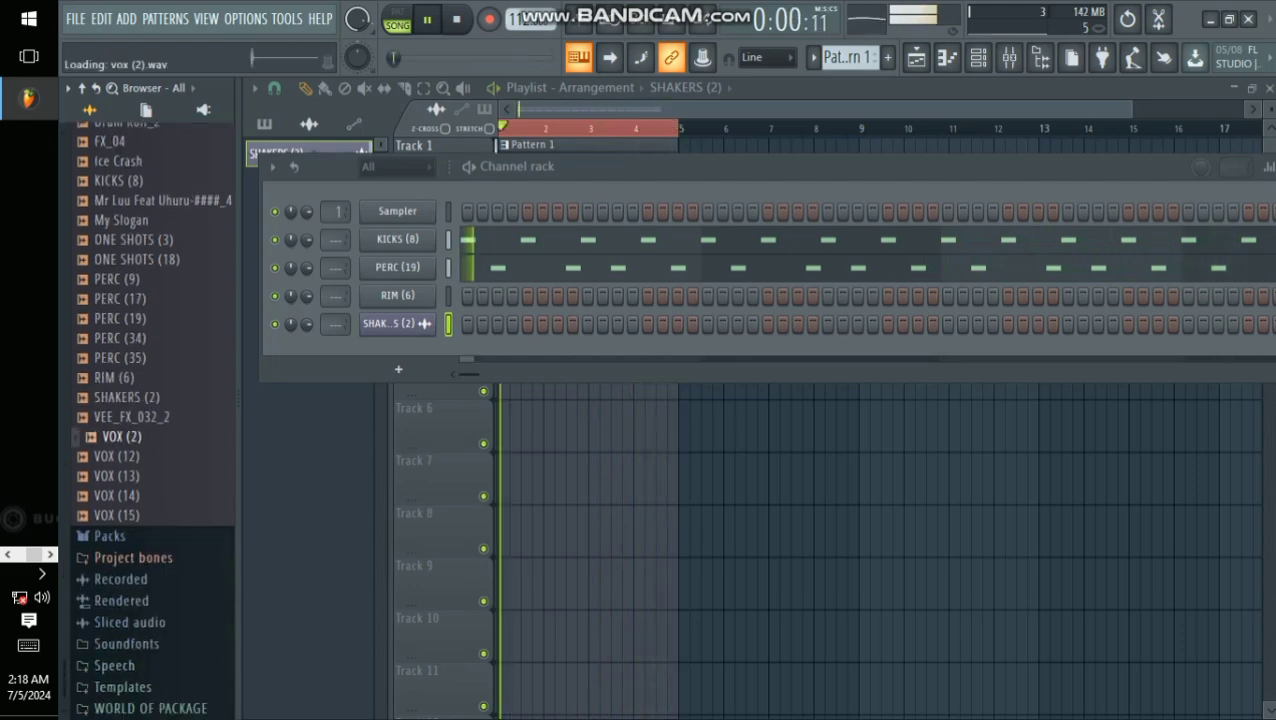
left_click(117, 456)
left_click(122, 496)
left_click(124, 515)
scroll(124, 515, "up", 5)
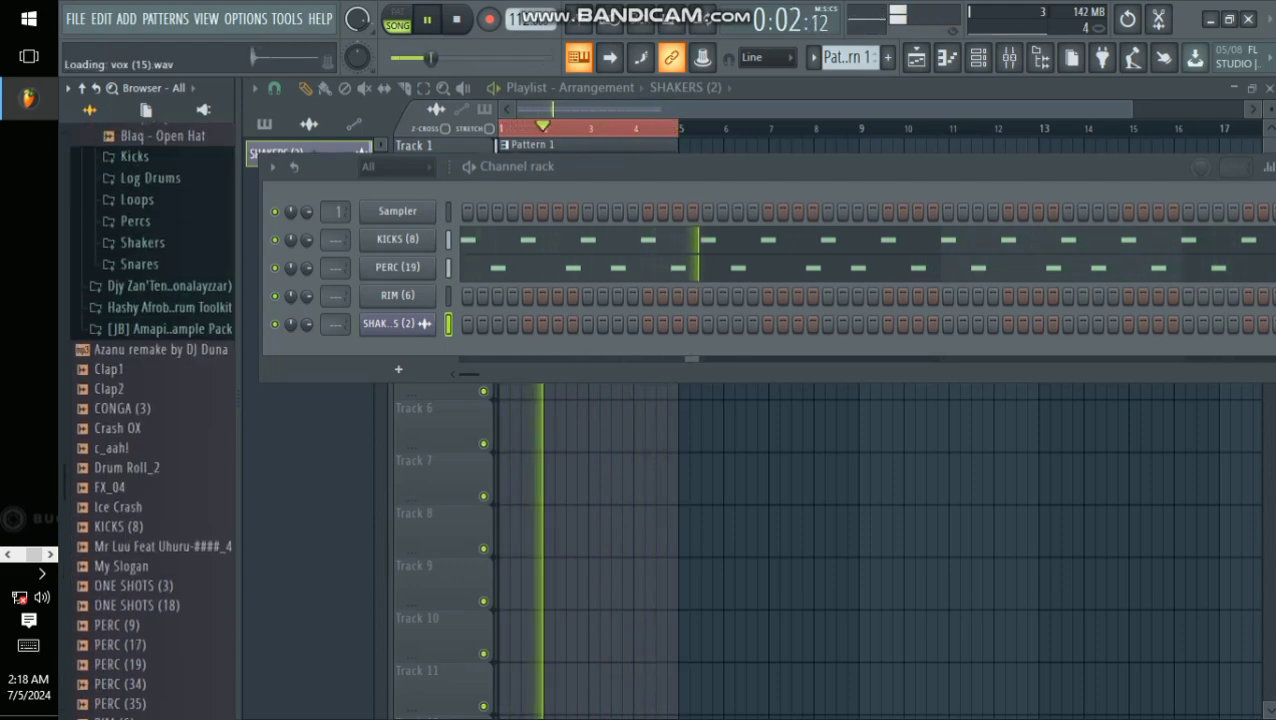
scroll(120, 400, "down", 5)
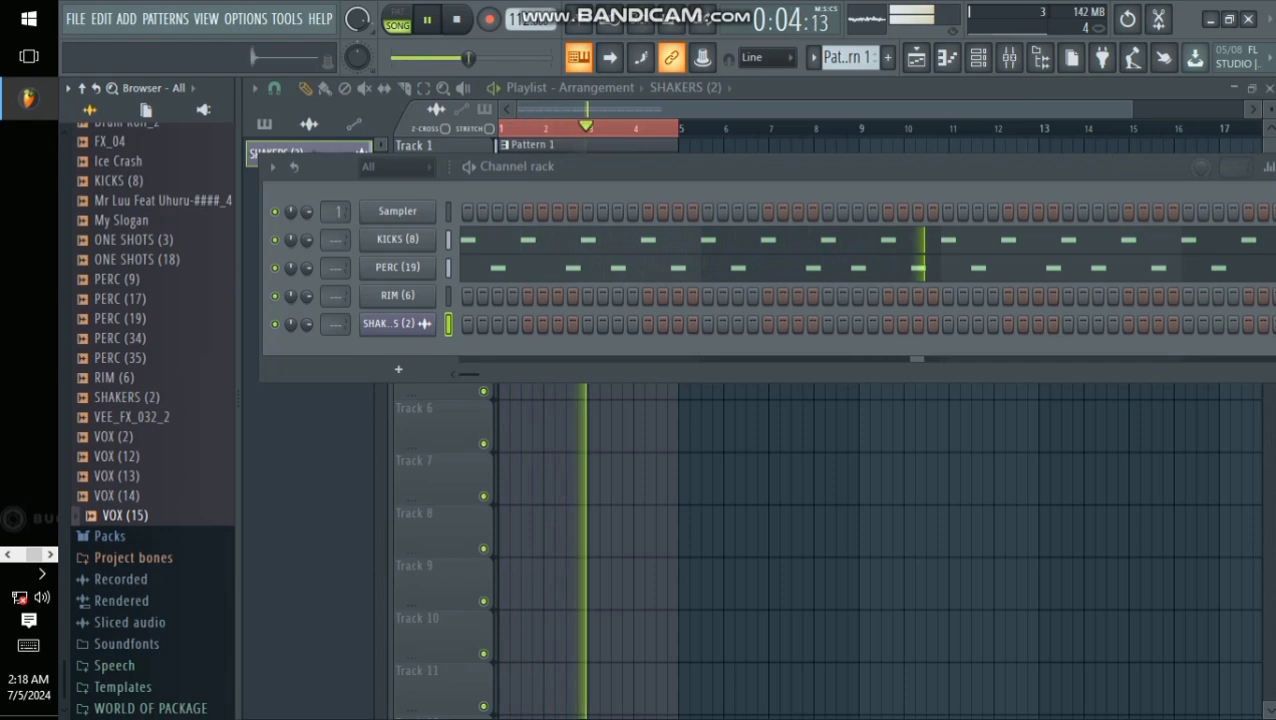
Step: Add the VOX (15) sample as a new channel below SHAKERS (2) and open its piano roll
left_click_drag(124, 515, 398, 369)
right_click(400, 352)
left_click(472, 353)
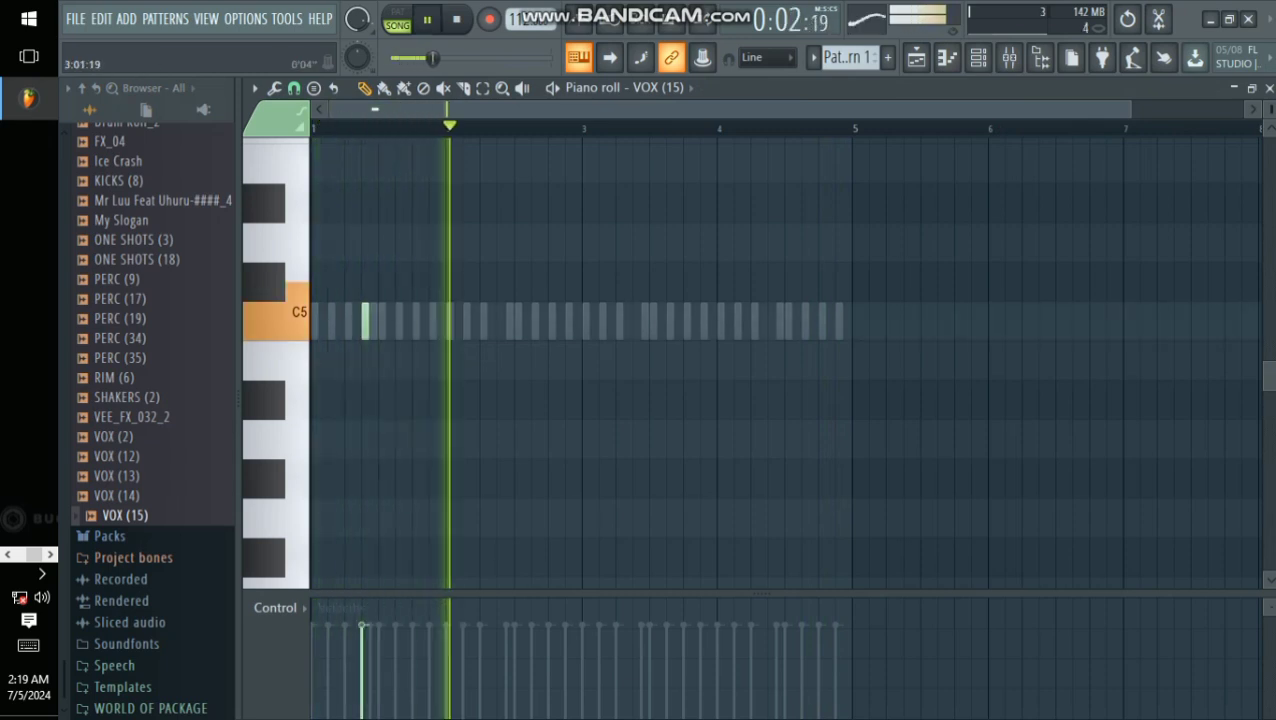
Step: Place a C5 vox note on bar 1's seventh sixteenth, duplicate bars 1 and 2 into bars 3 and 4, and return to the playlist
left_click_drag(580, 128, 313, 128)
key("ctrl+b")
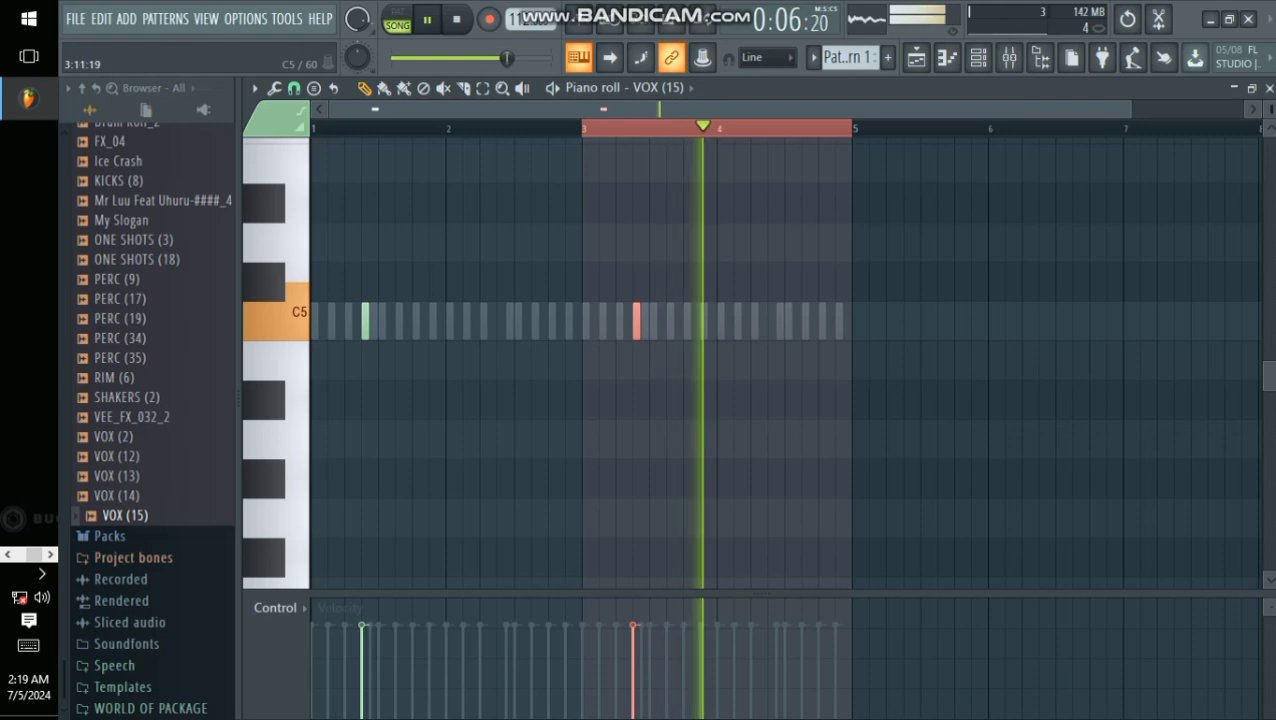
key("ctrl+a")
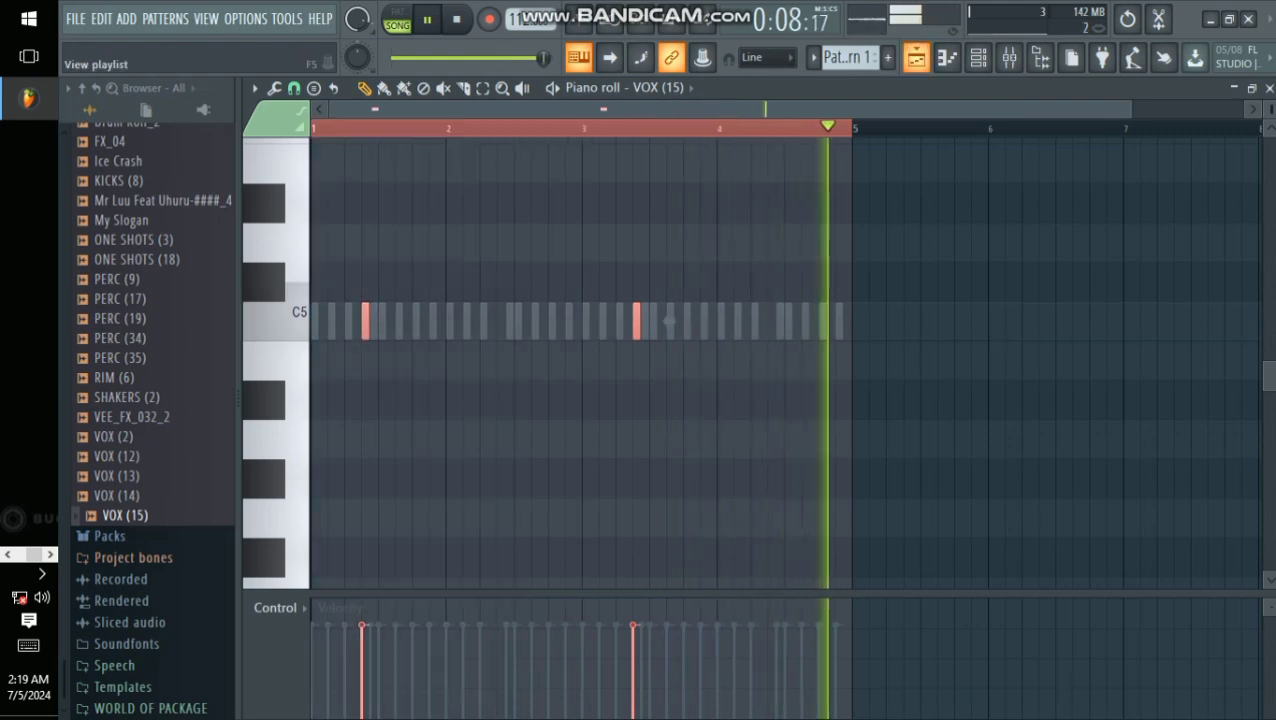
left_click(916, 58)
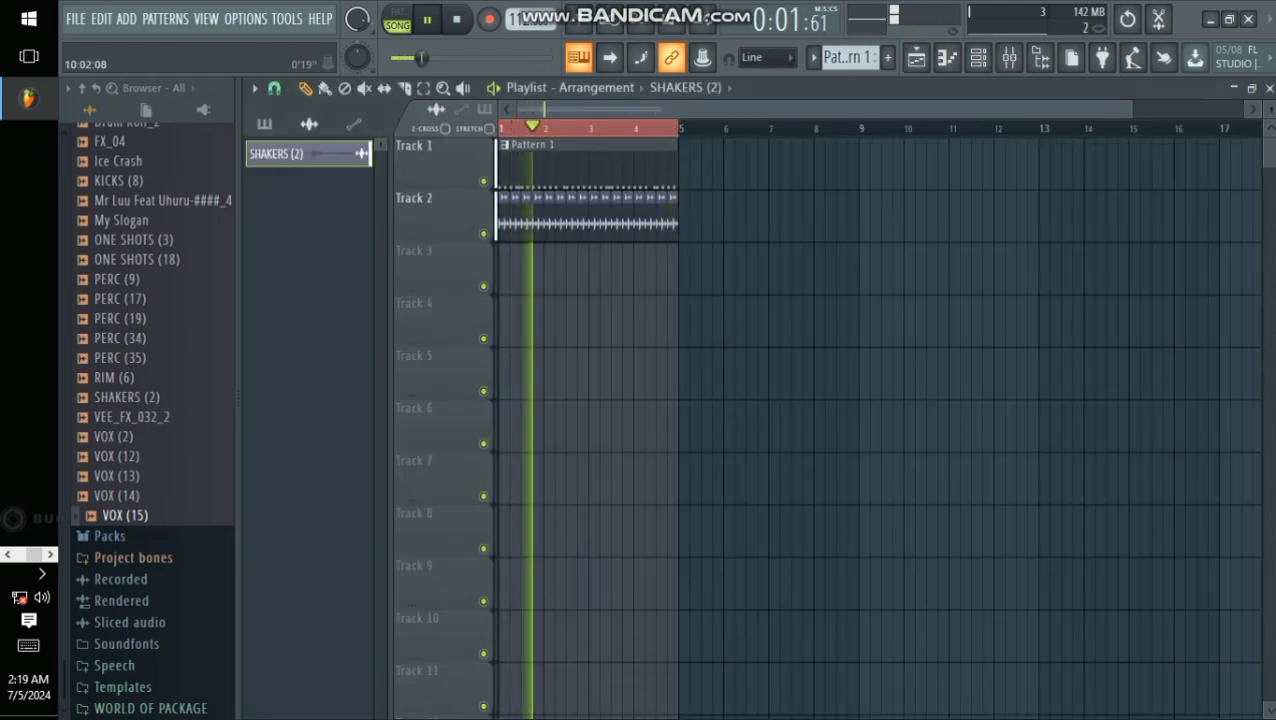
Step: Add the Blaq - Open Hat (3) sample from the HiHats folder as a new channel below VOX (15)
key("F6")
scroll(150, 400, "up", 5)
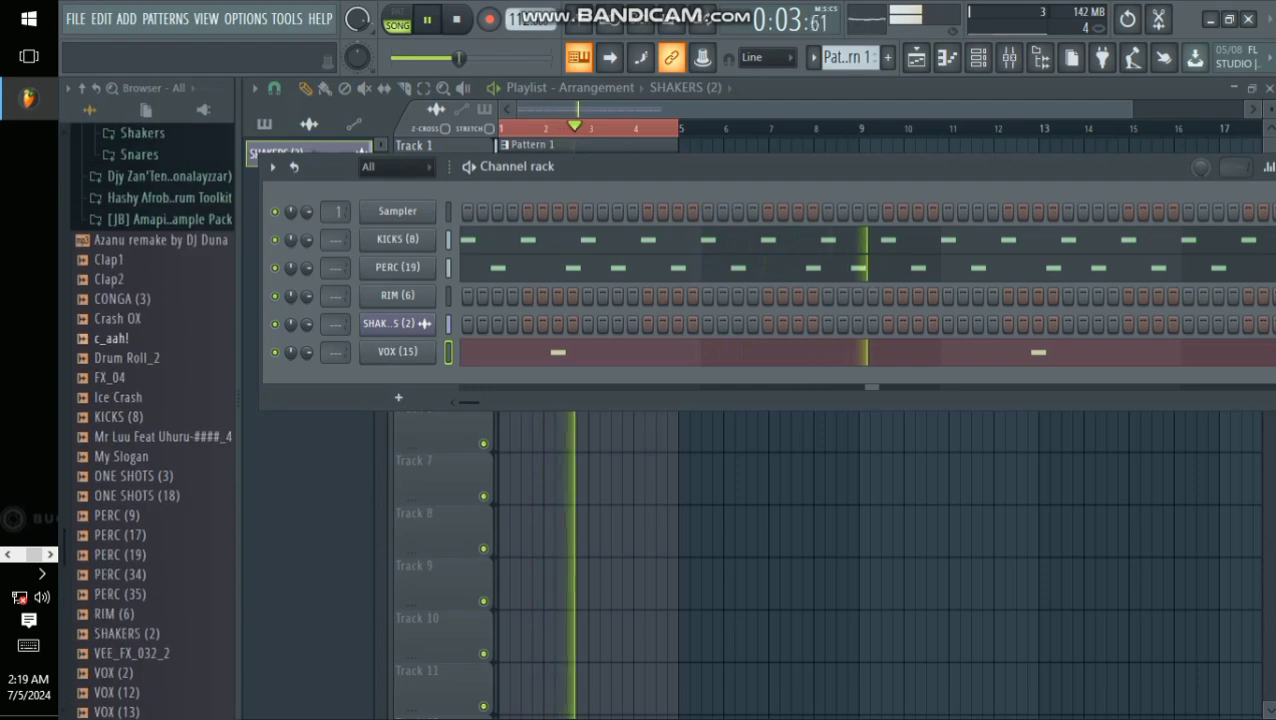
scroll(150, 400, "up", 6)
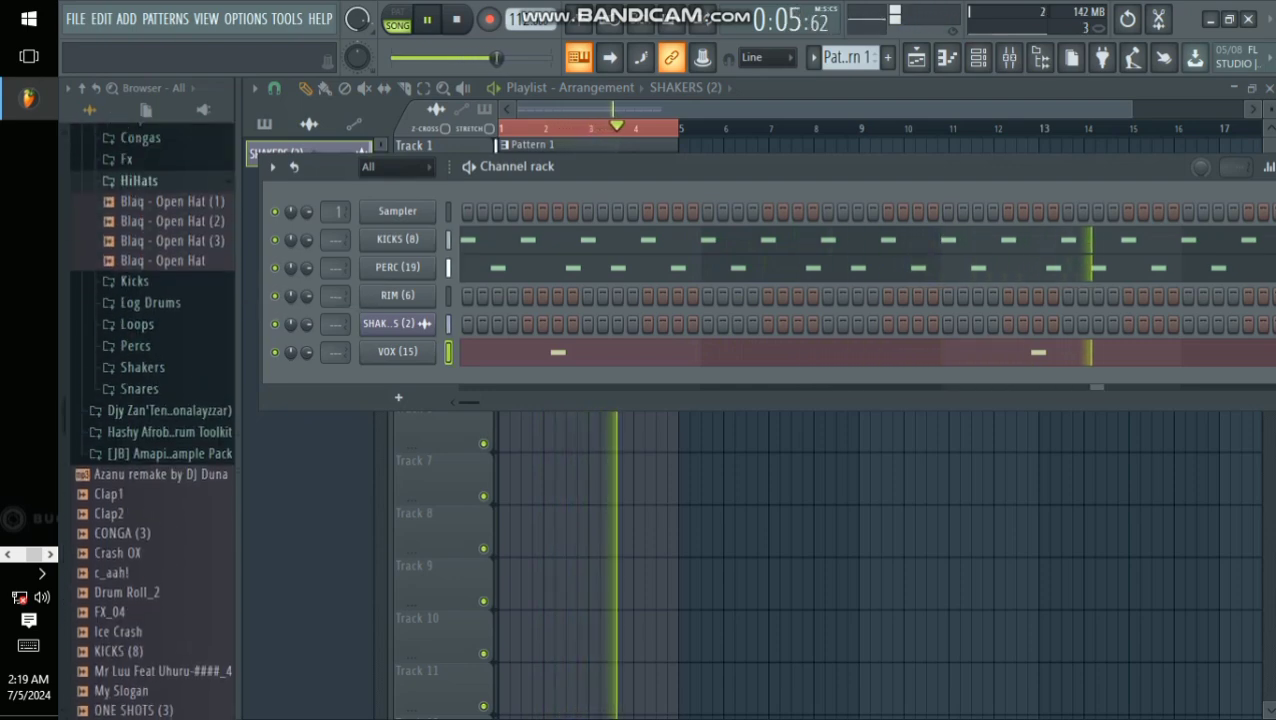
right_click(178, 242)
left_click(236, 261)
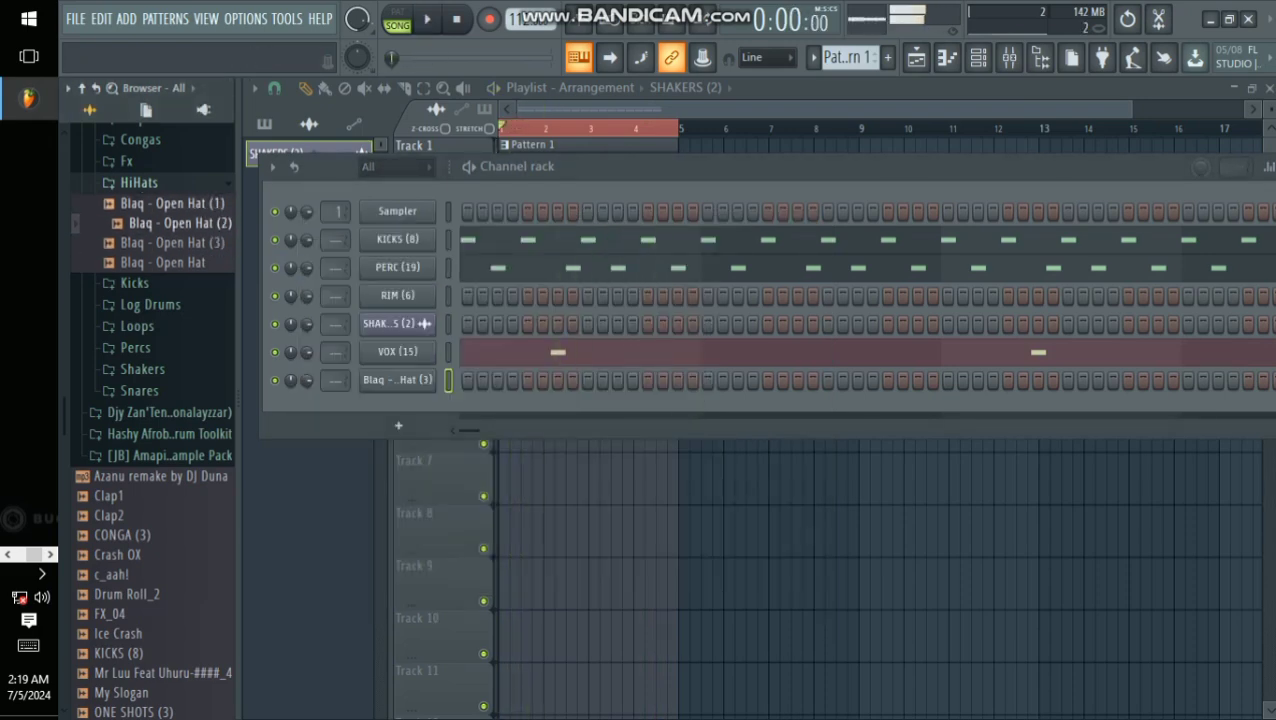
Step: Replace the new hat channel's sample with Blaq - Open Hat (2) and open its piano roll
left_click_drag(385, 394, 388, 382)
right_click(392, 381)
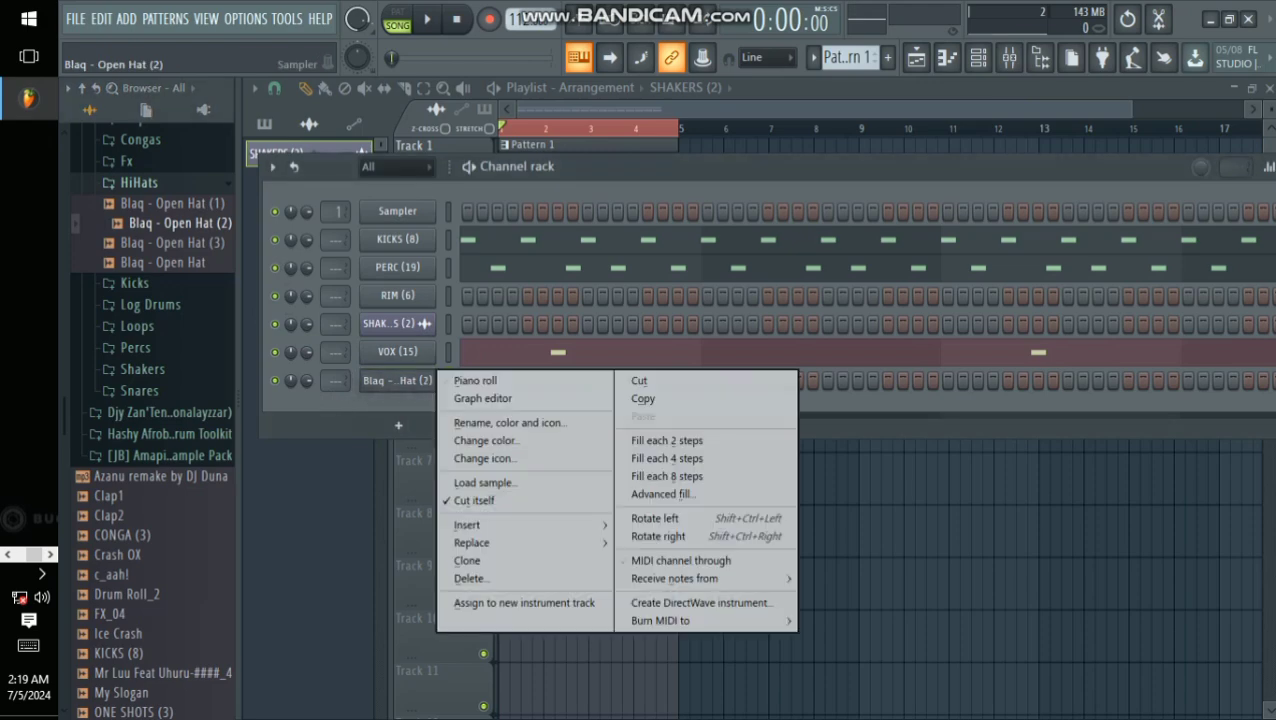
left_click(468, 380)
right_click(410, 381)
left_click(475, 381)
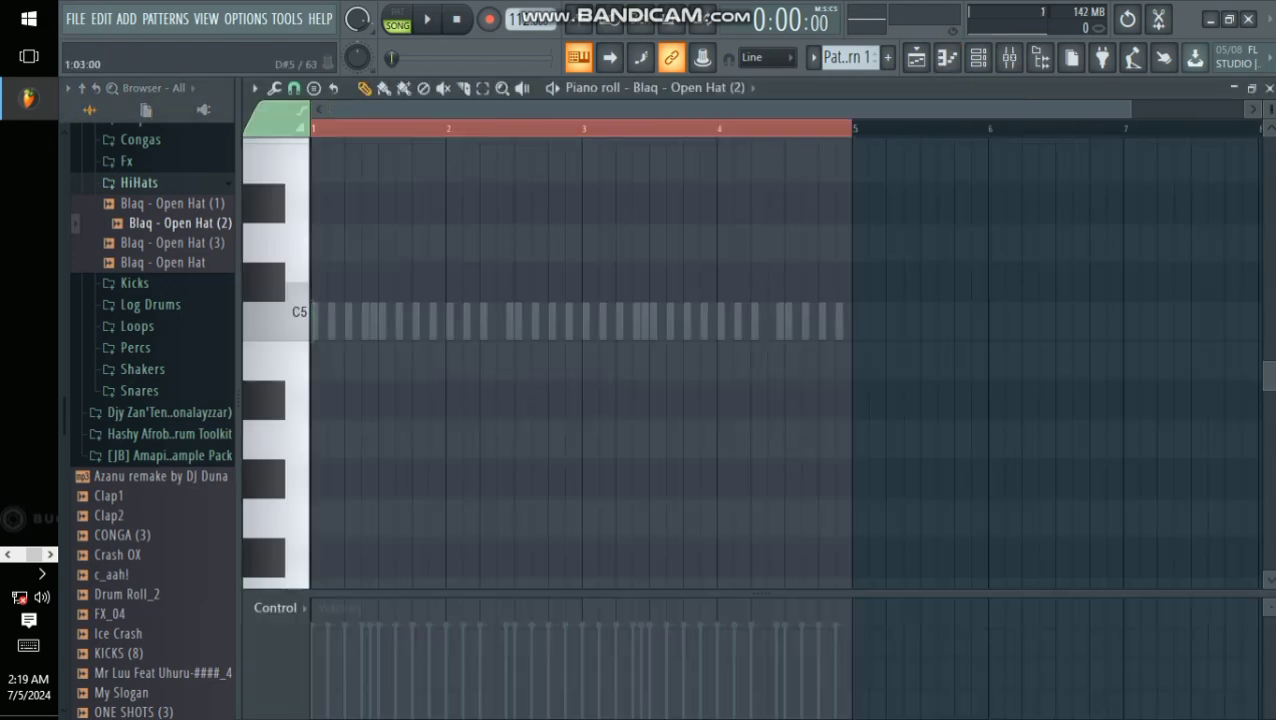
Step: Start playback and place C5 open-hat notes on bar 1's third and eleventh sixteenths
key("space")
scroll(332, 230, "up", 3)
left_click(353, 282)
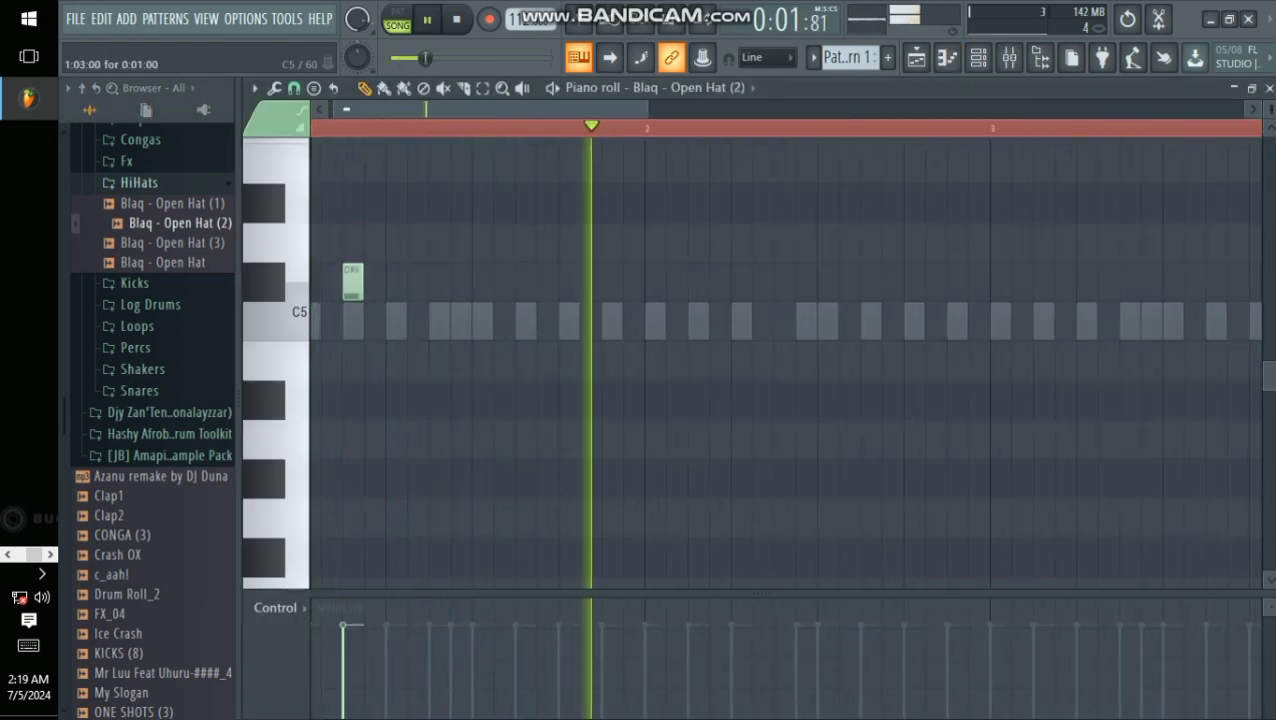
left_click_drag(353, 282, 353, 321)
left_click(525, 321)
scroll(564, 400, "down", 2)
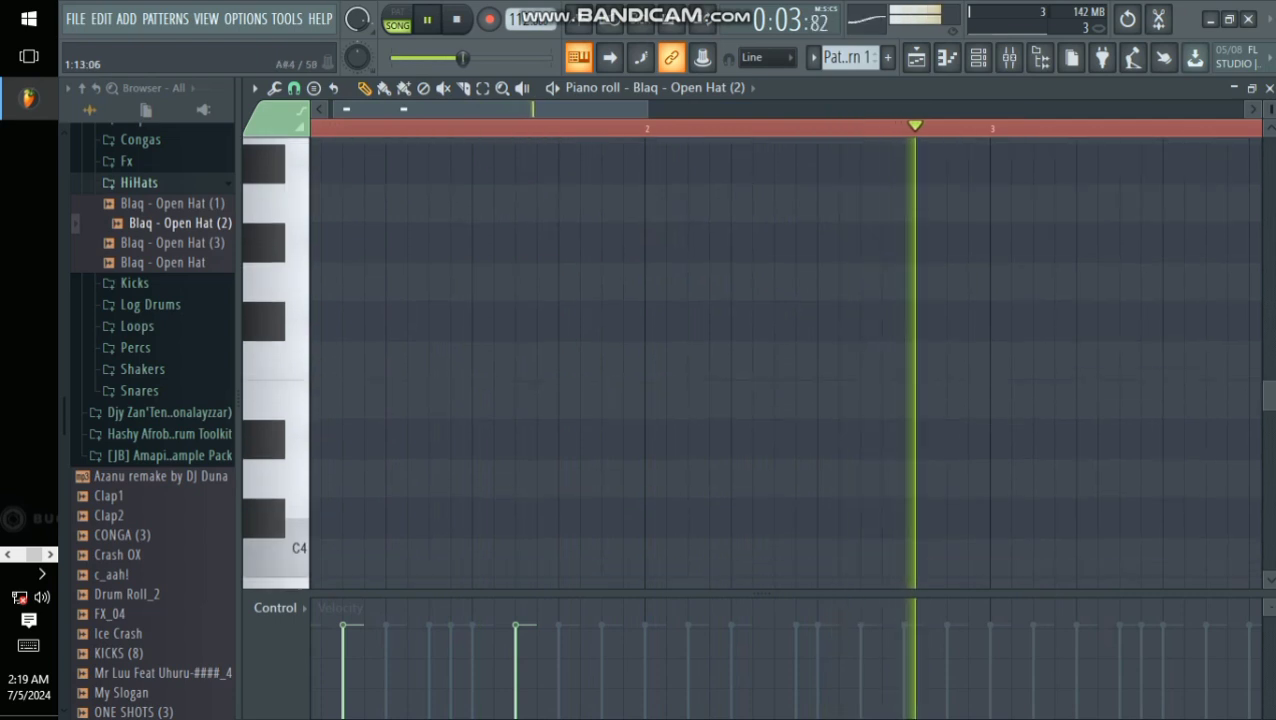
scroll(564, 400, "up", 4)
scroll(564, 400, "down", 3)
Step: Duplicate bar 1's open-hat notes into bars 2 to 4, then select all the notes
mouse_move(948, 128)
left_mouse_down()
mouse_move(312, 128)
mouse_move(470, 128)
left_mouse_up()
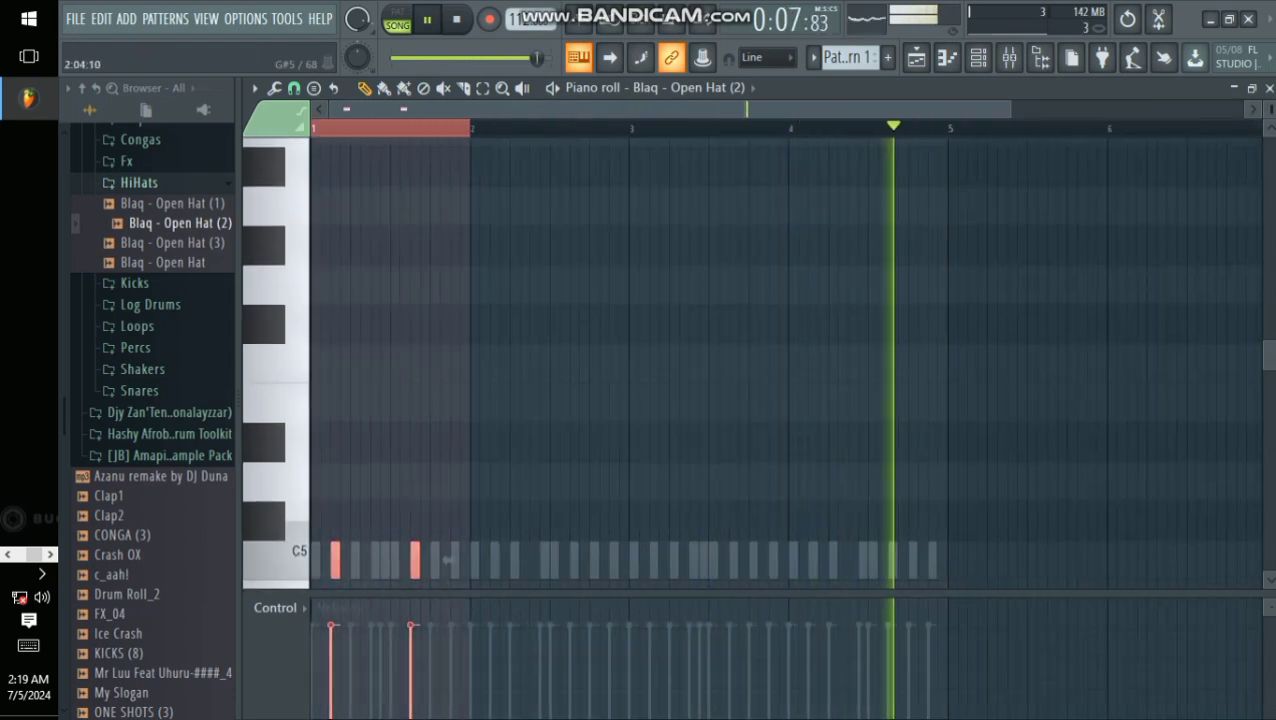
key("ctrl+b")
key("ctrl+b")
key("ctrl+b")
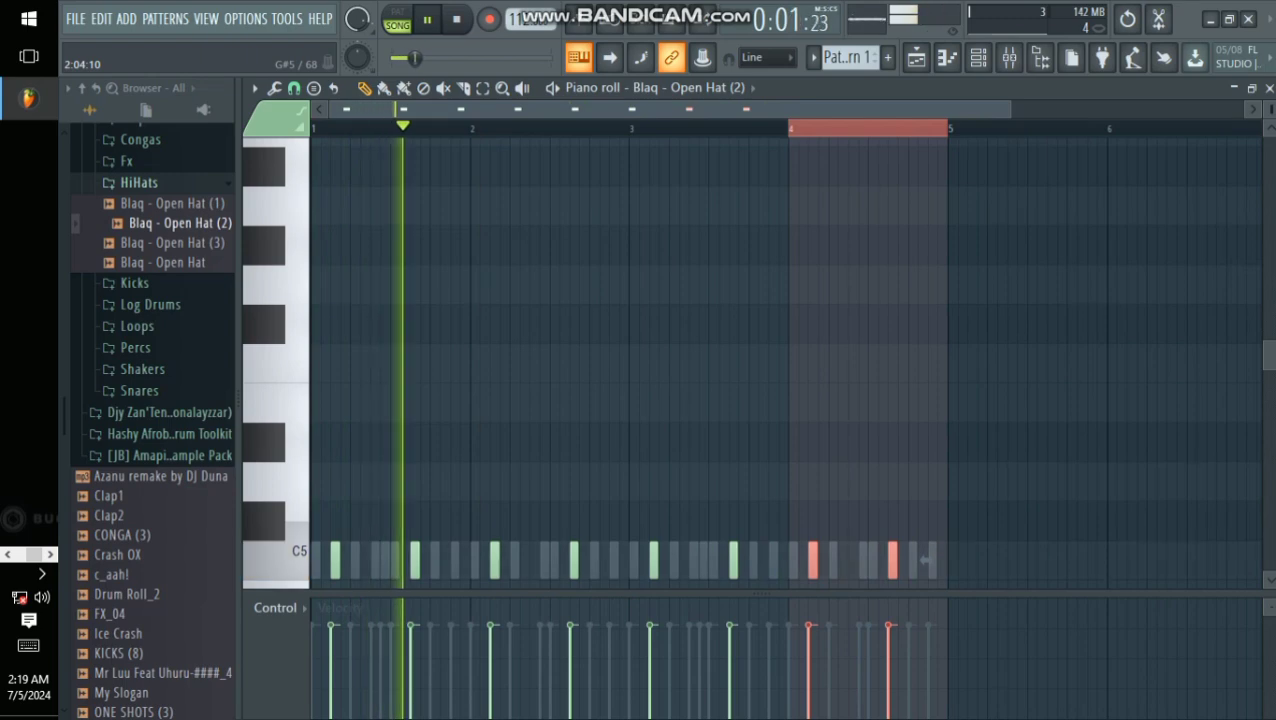
key("ctrl+a")
scroll(785, 360, "down", 3)
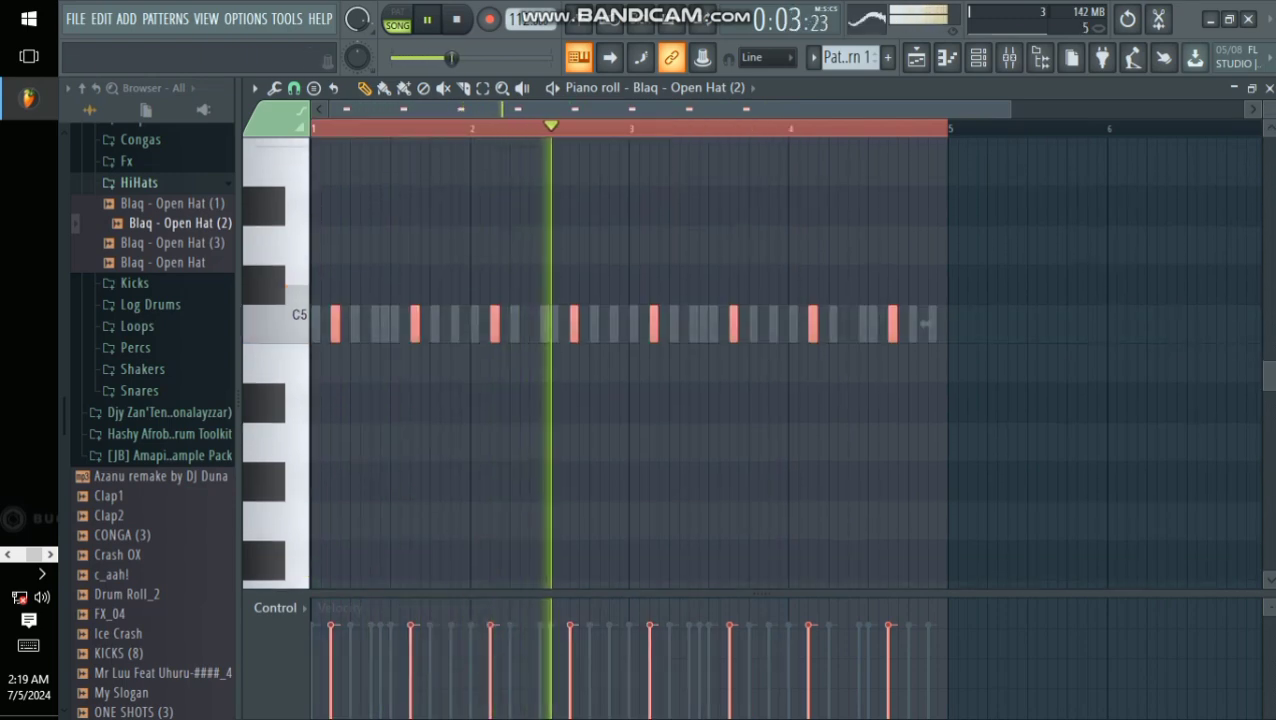
scroll(925, 323, "down", 1)
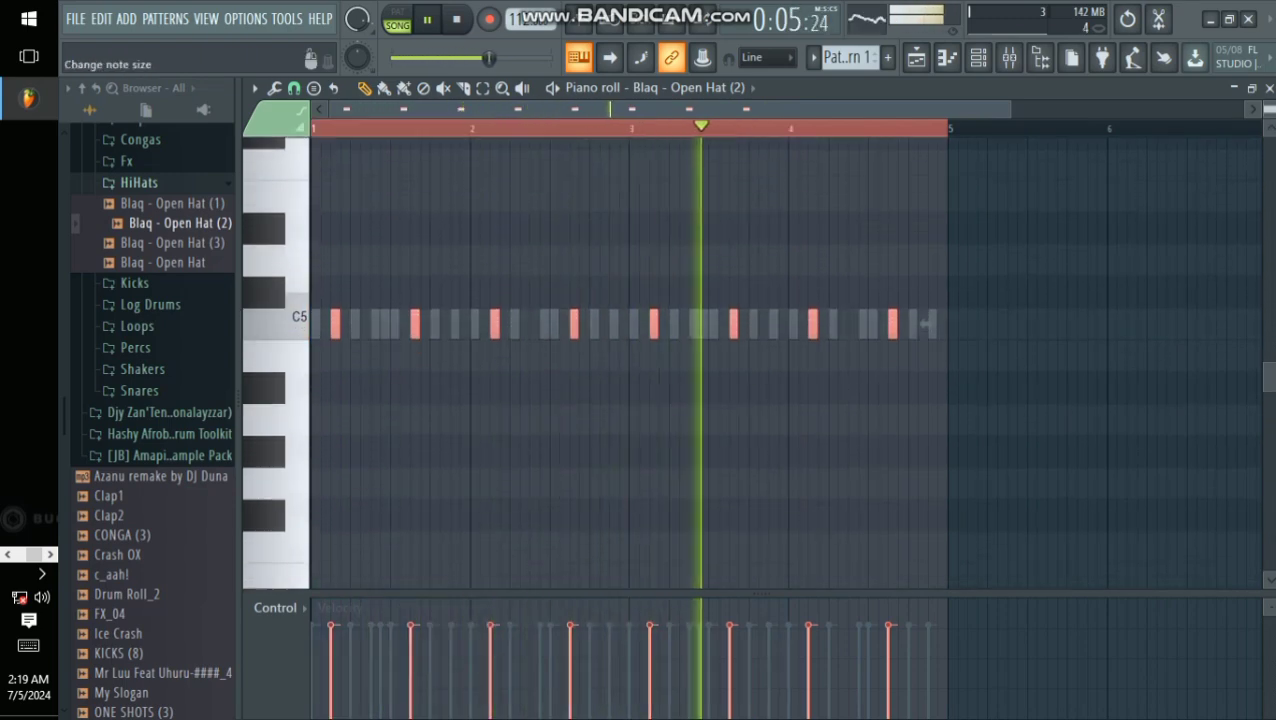
Step: Review the layered drum channels in the channel rack and the four-bar clips in the playlist
left_click(978, 58)
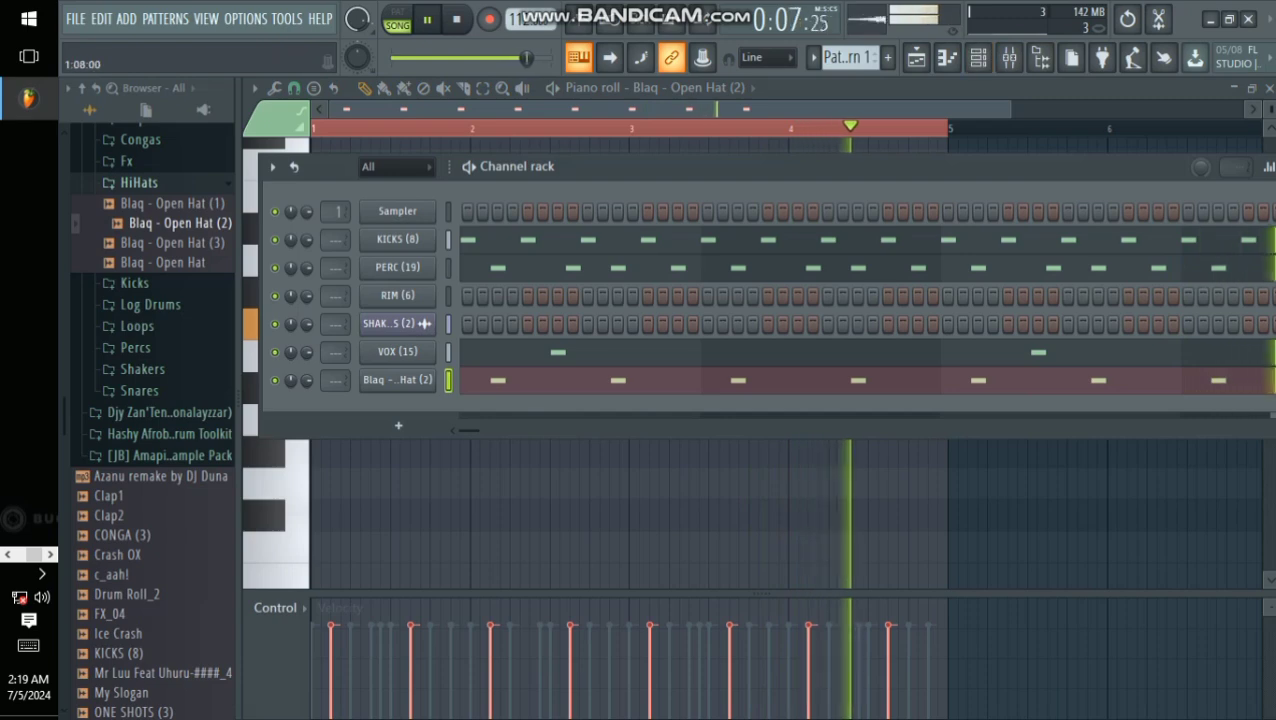
left_click_drag(424, 323, 417, 267)
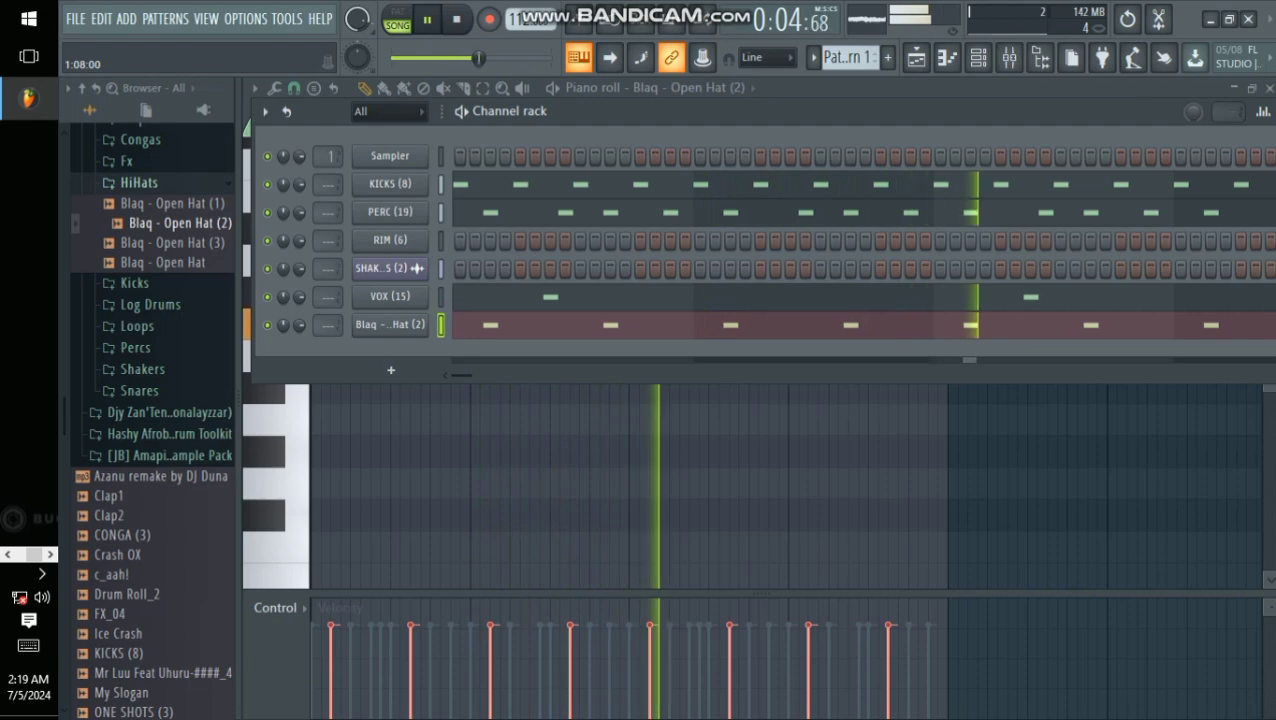
key("F5")
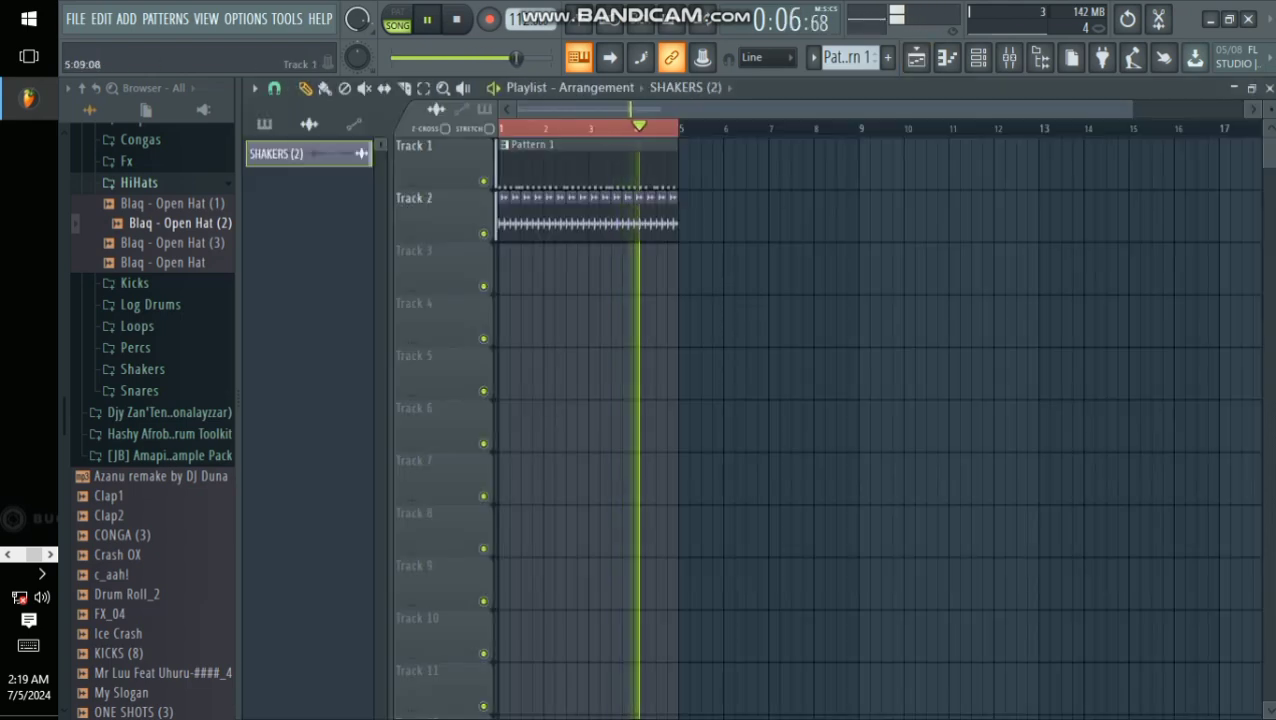
scroll(521, 300, "up", 5)
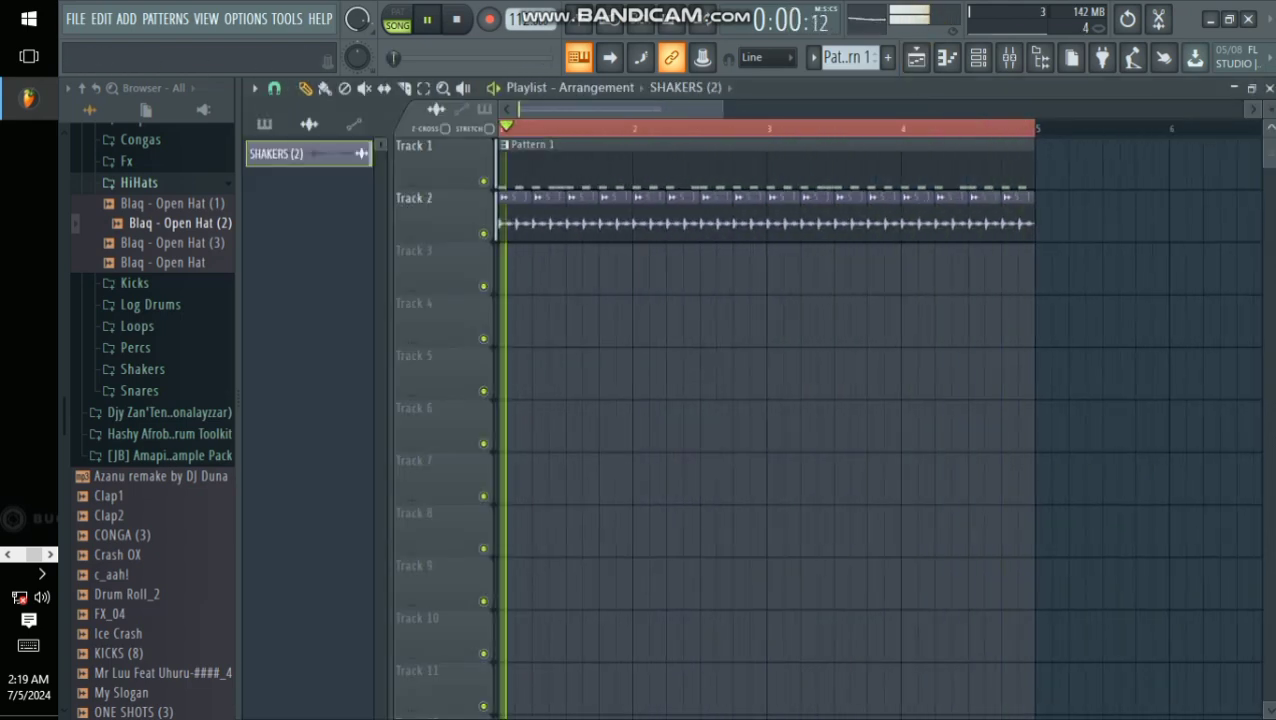
scroll(530, 165, "up", 3)
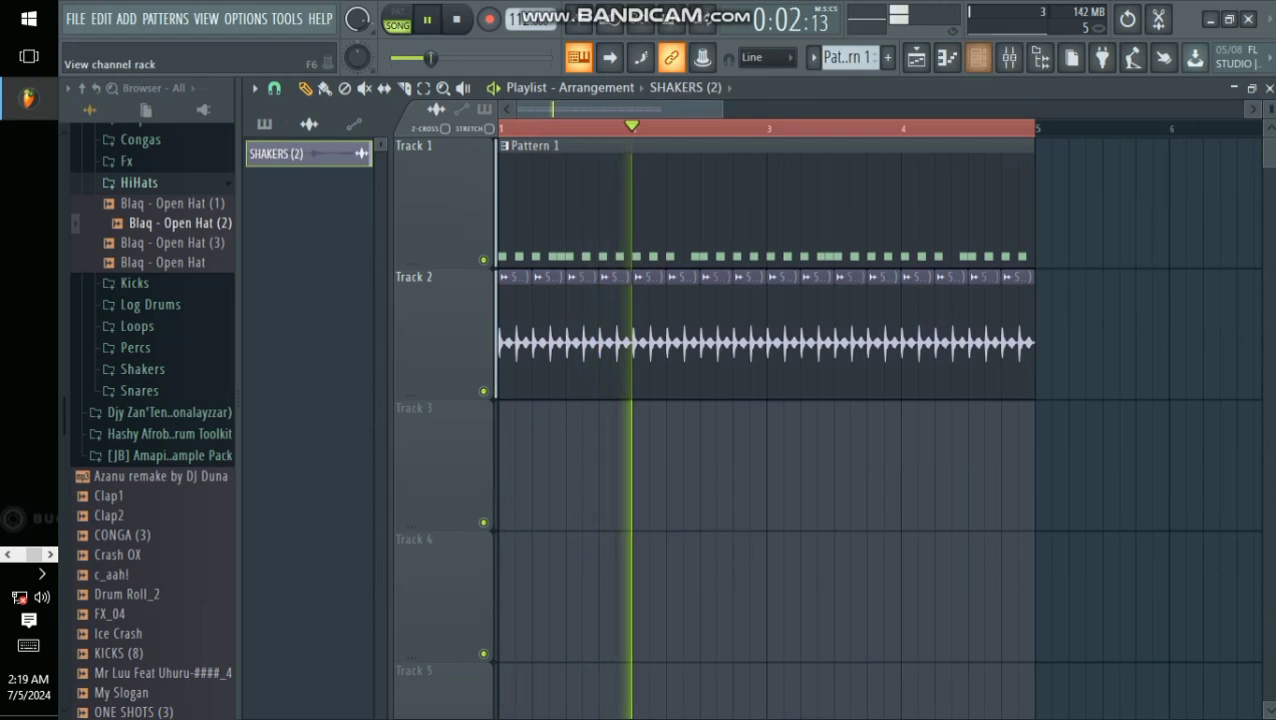
left_click(978, 58)
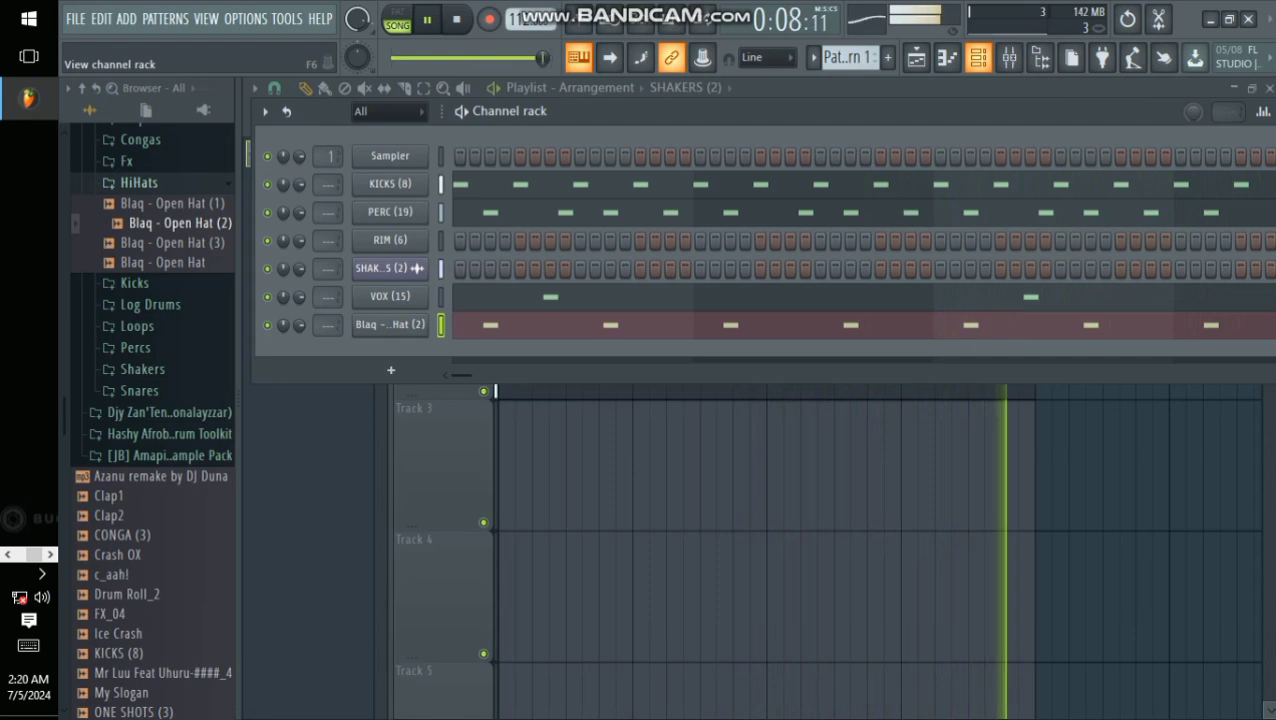
left_click(978, 58)
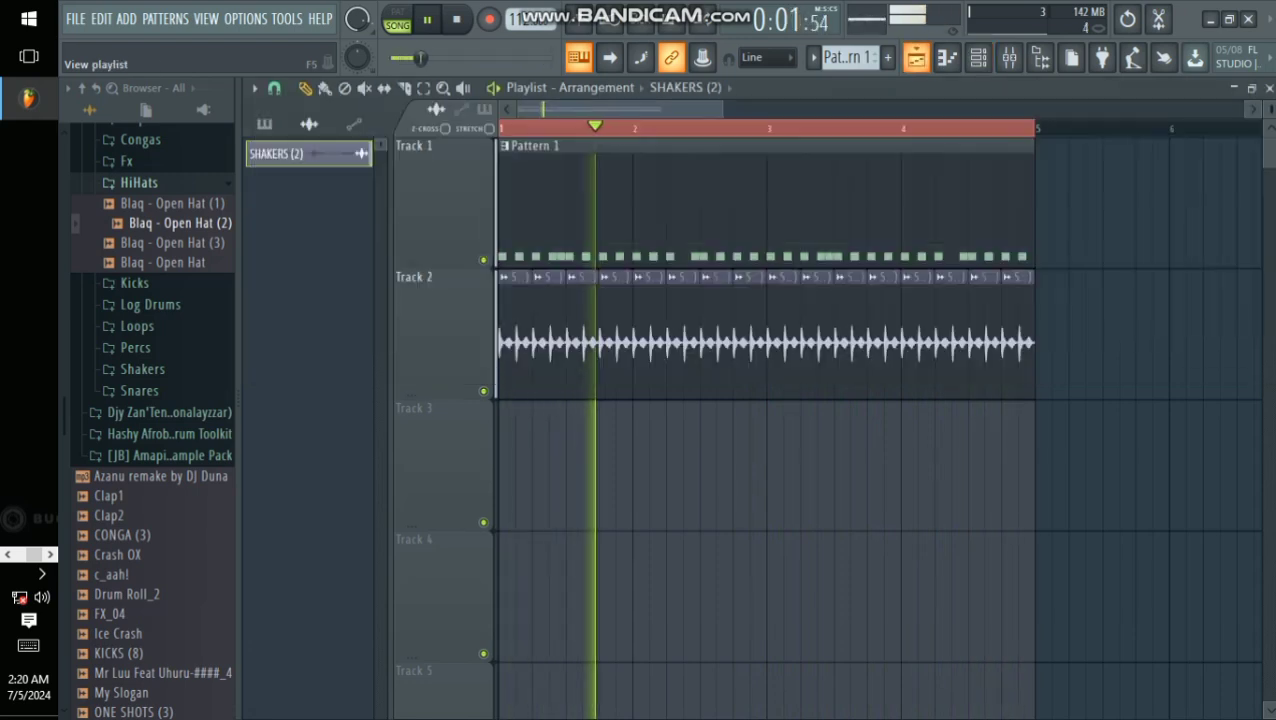
scroll(760, 270, "down", 1)
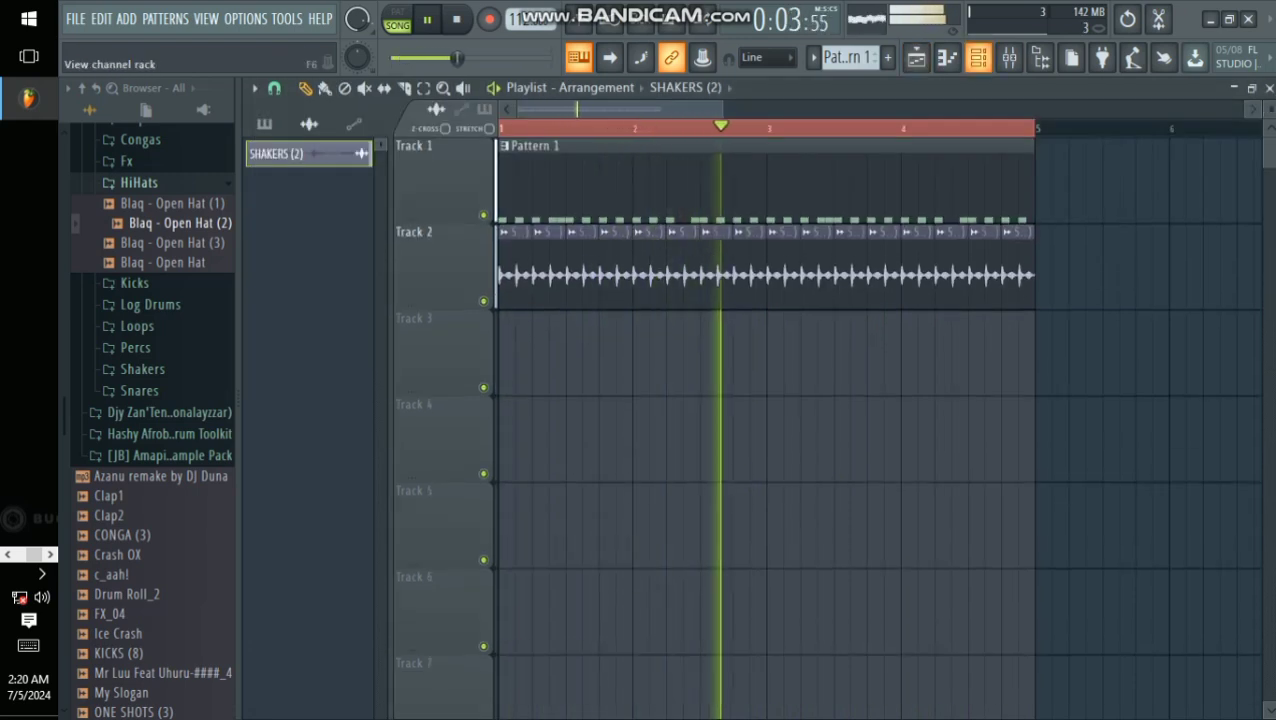
Step: Insert a Purity instrument channel above Blaq - Open Hat (2) in the channel rack
left_click(978, 57)
right_click(425, 322)
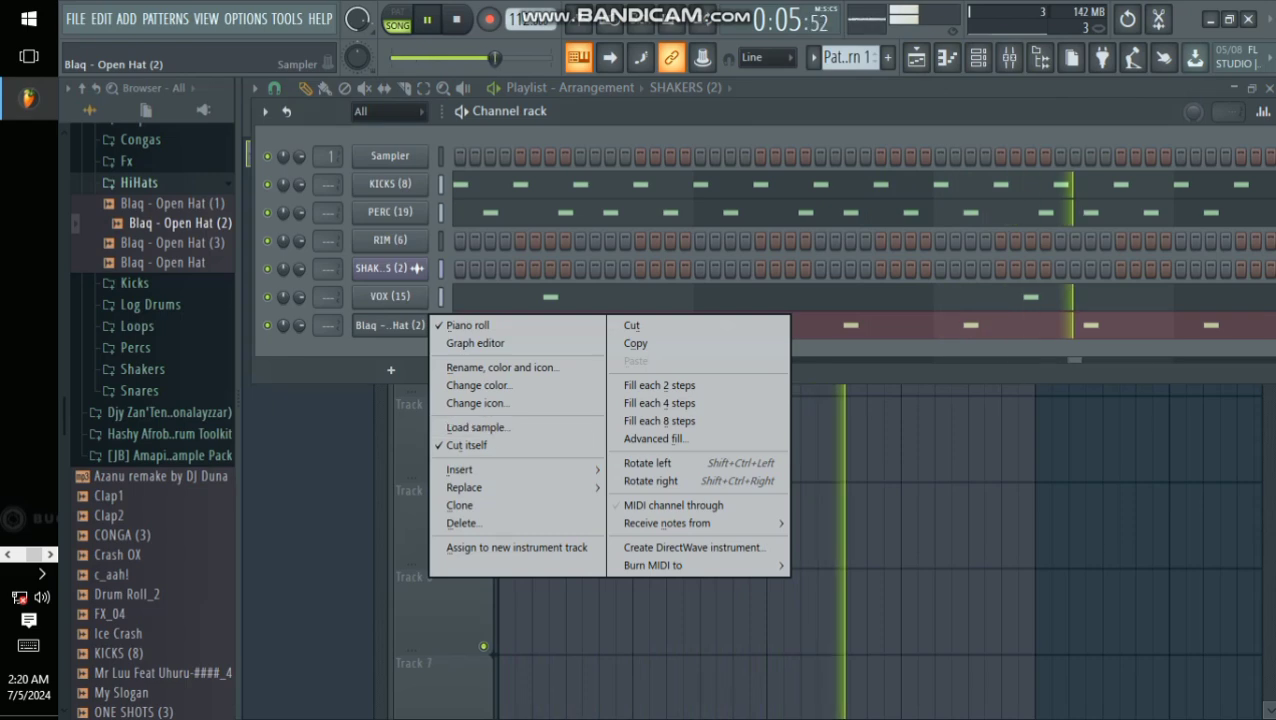
mouse_move(460, 469)
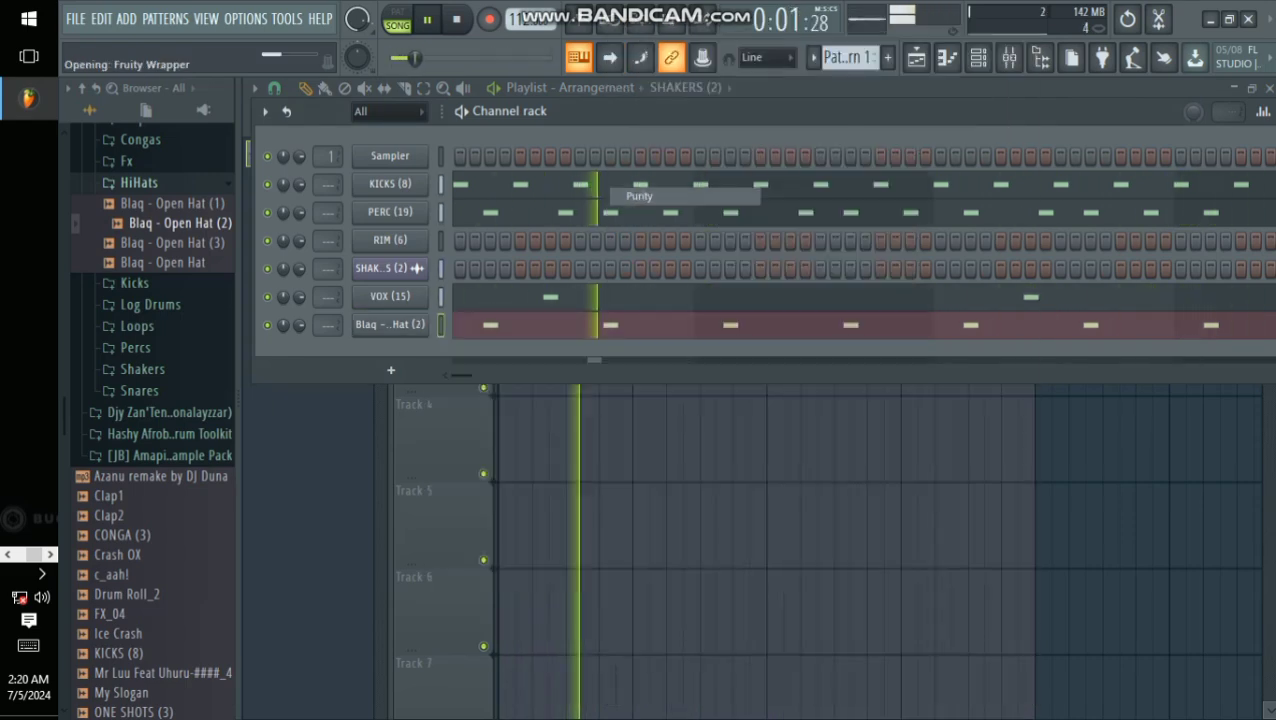
left_click(640, 196)
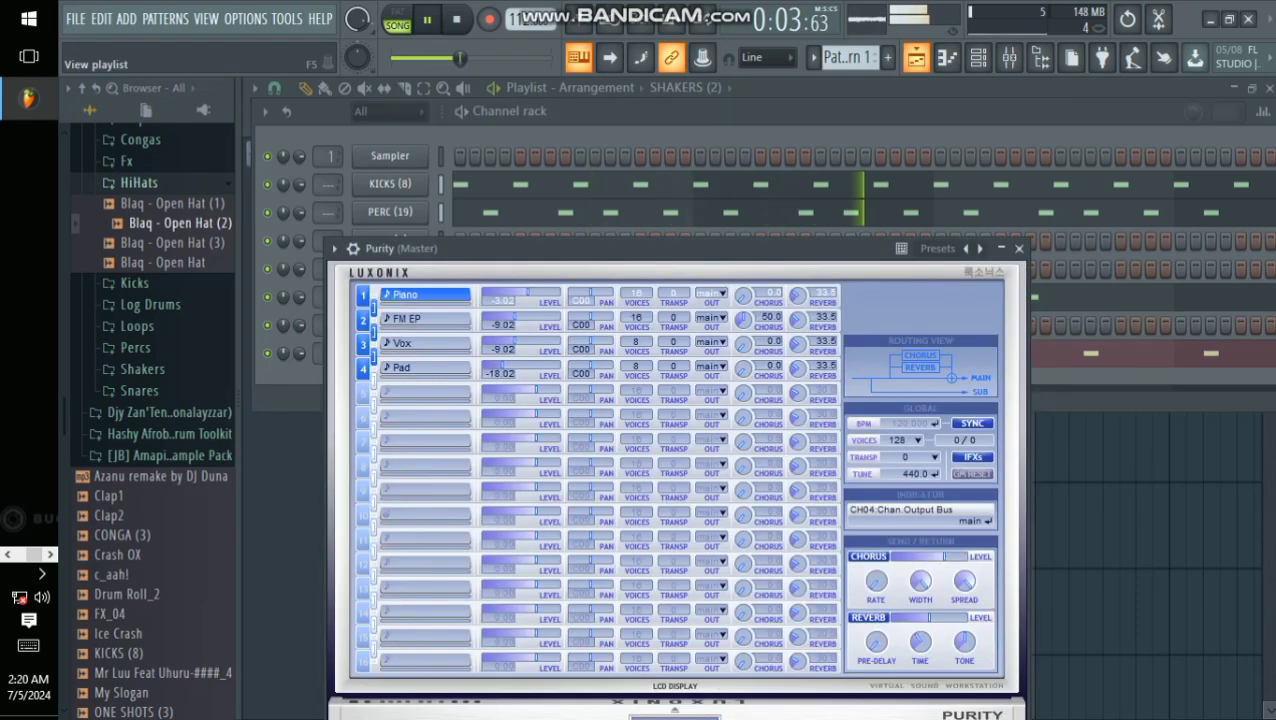
Step: Move the SHAKERS (2) clips up onto Track 1 with Pattern 1 and consolidate the track from track start
left_click(916, 57)
left_click_drag(1089, 358, 490, 264)
key("shift+Up")
right_click(464, 140)
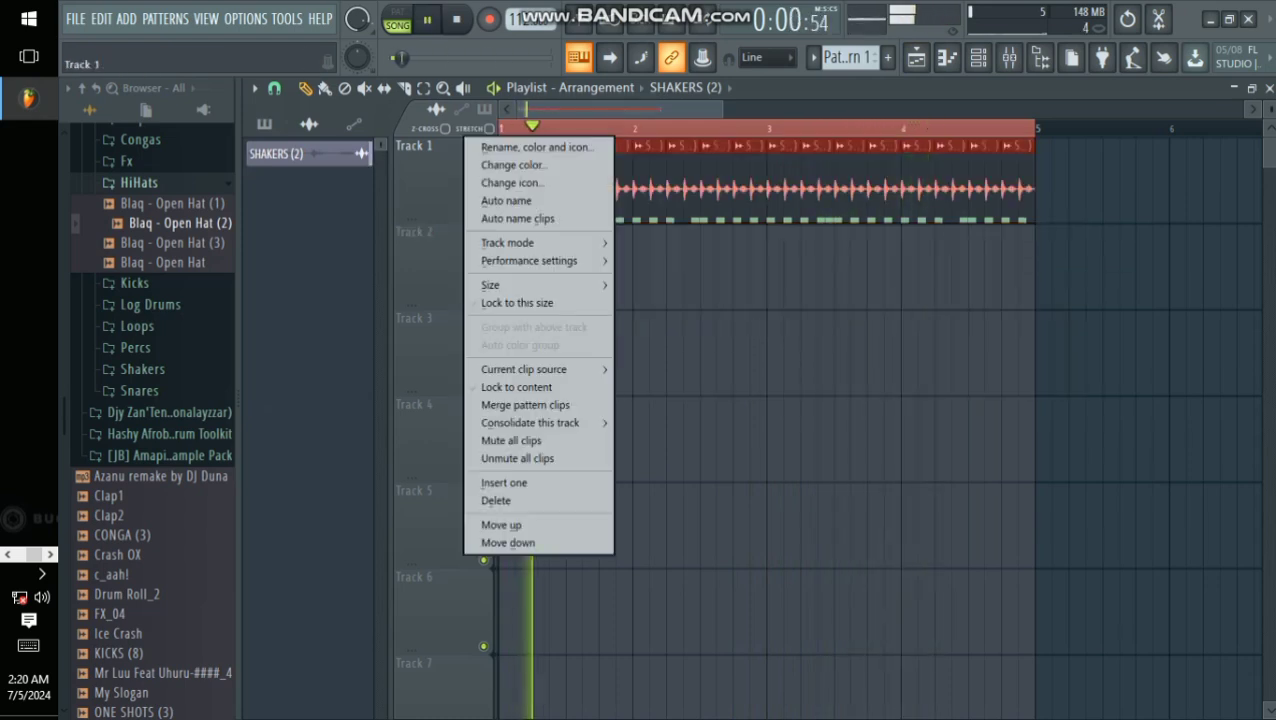
mouse_move(530, 422)
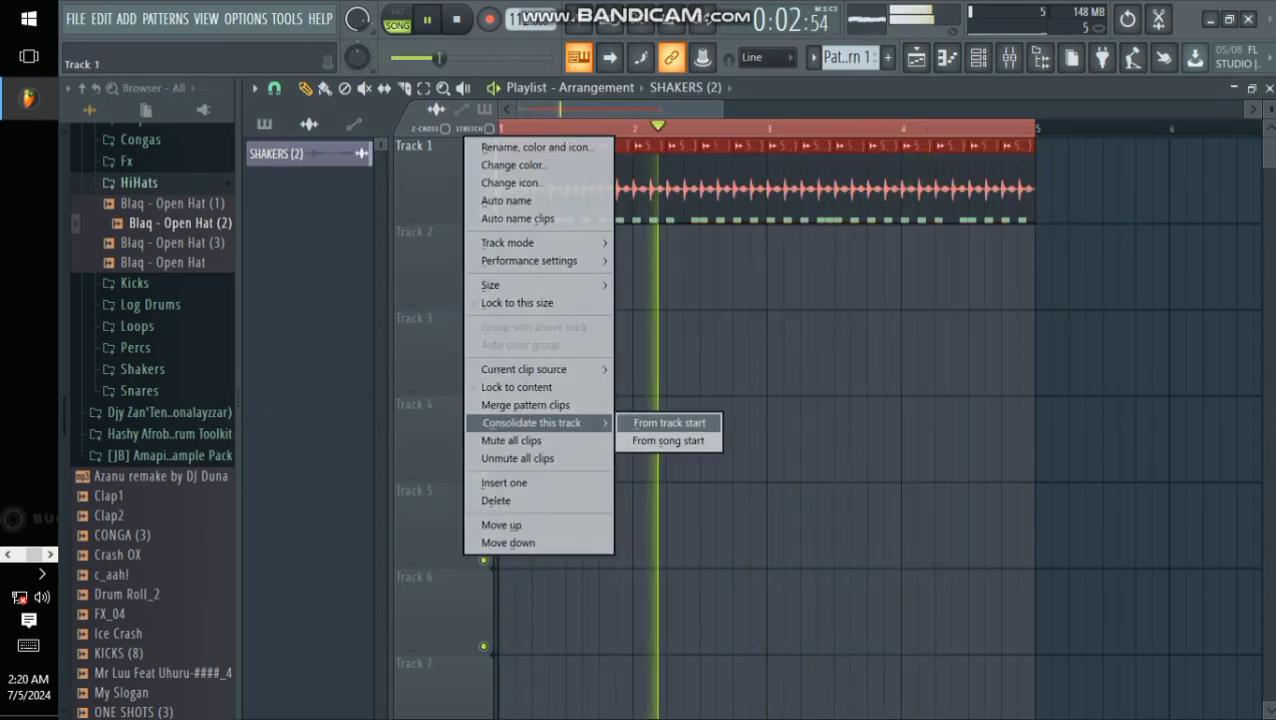
left_click(675, 419)
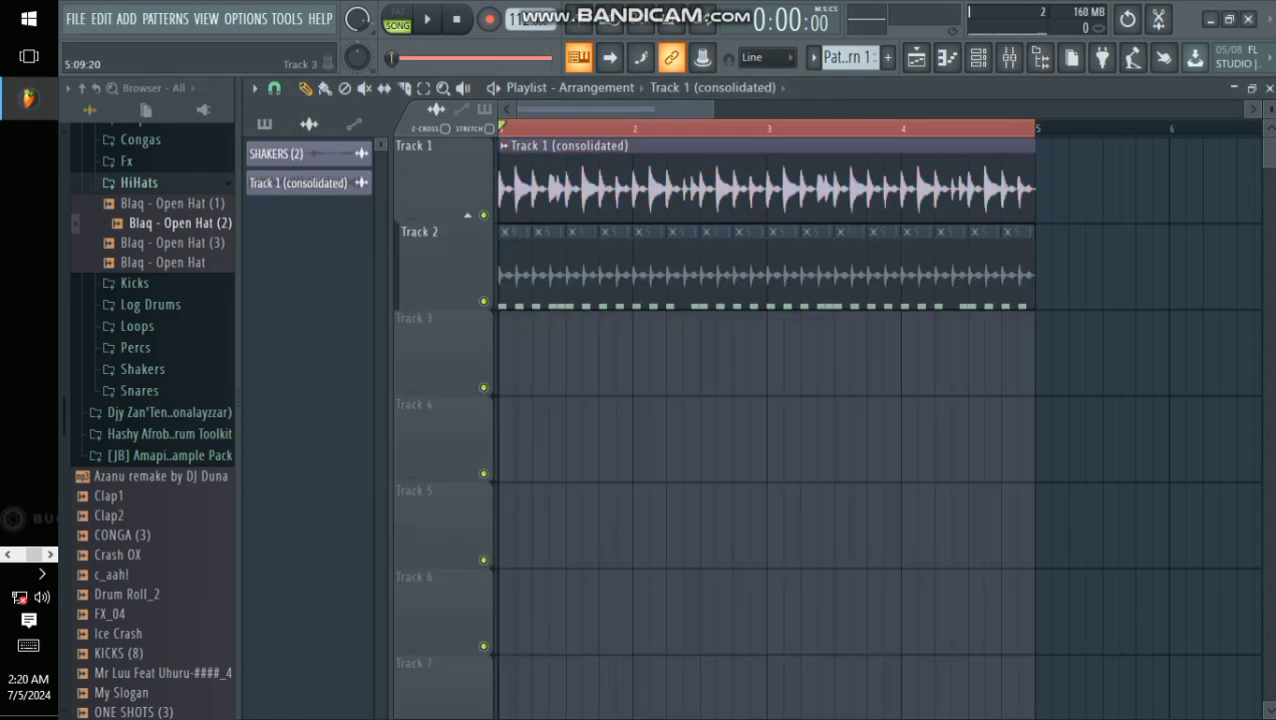
Step: Delete the muted source clips on Track 2, move the consolidated clip to Track 4, and check its sample settings
left_click_drag(1028, 272, 508, 272)
left_click_drag(688, 188, 688, 447)
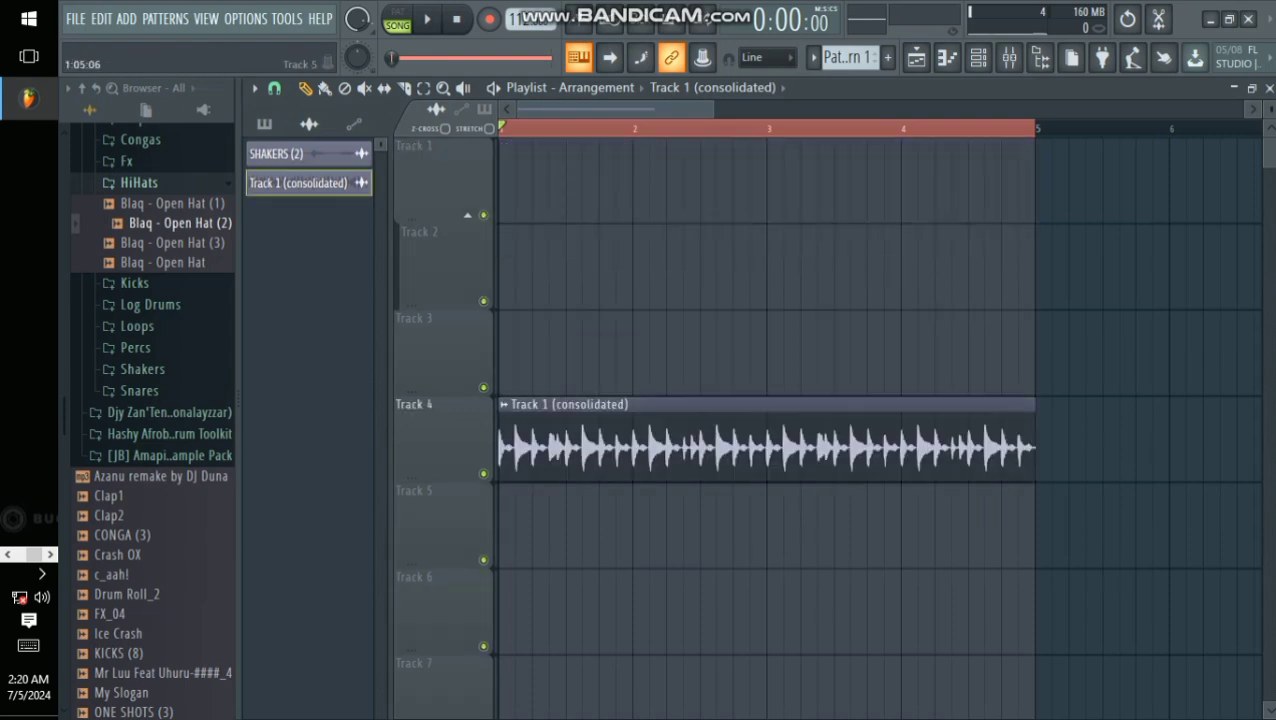
double_click(688, 447)
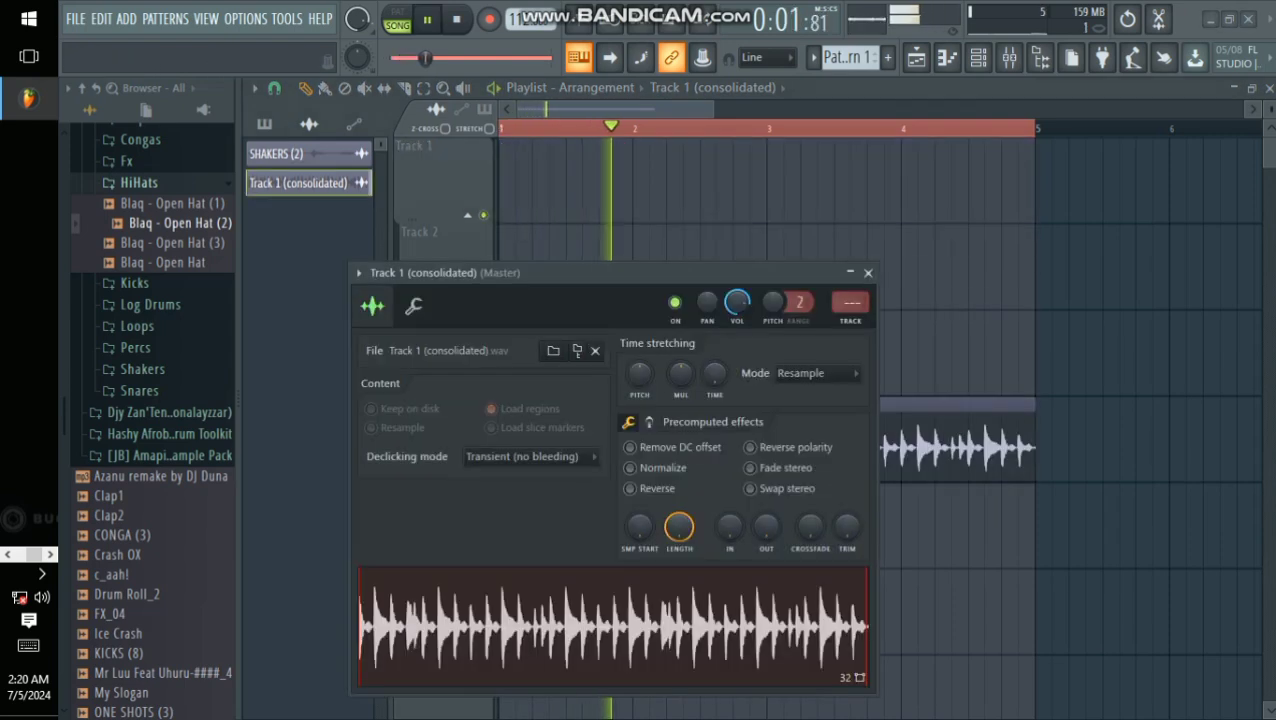
left_click(868, 273)
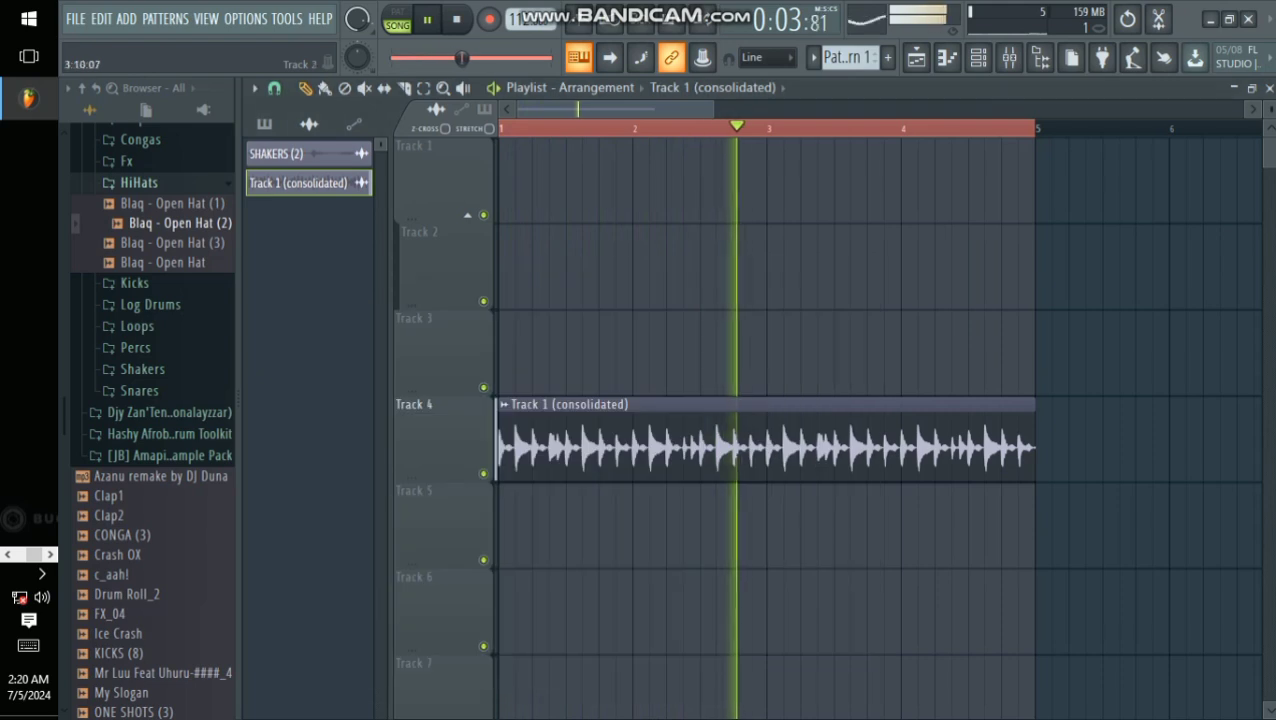
Step: Create Pattern 2, place it at bar 1 on Track 5, and extend the clip to four bars
left_click(850, 58)
left_click(506, 526)
right_click(510, 526)
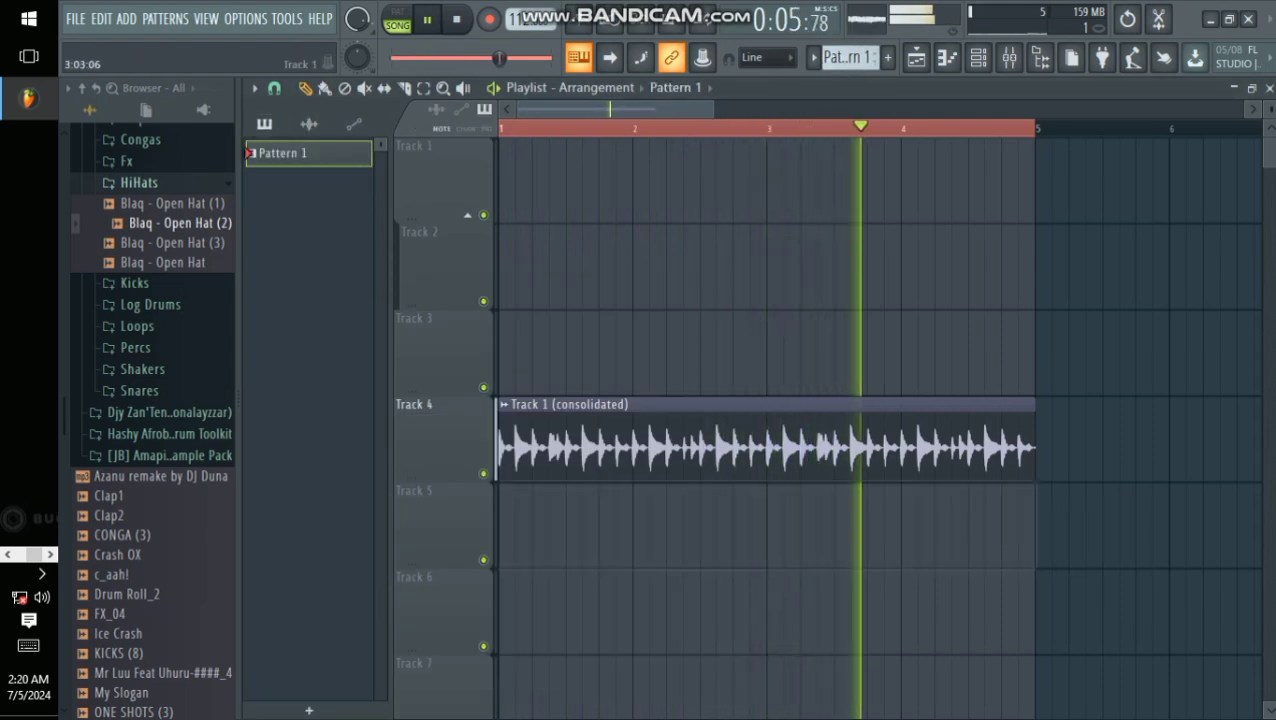
left_click(888, 58)
left_click(510, 526)
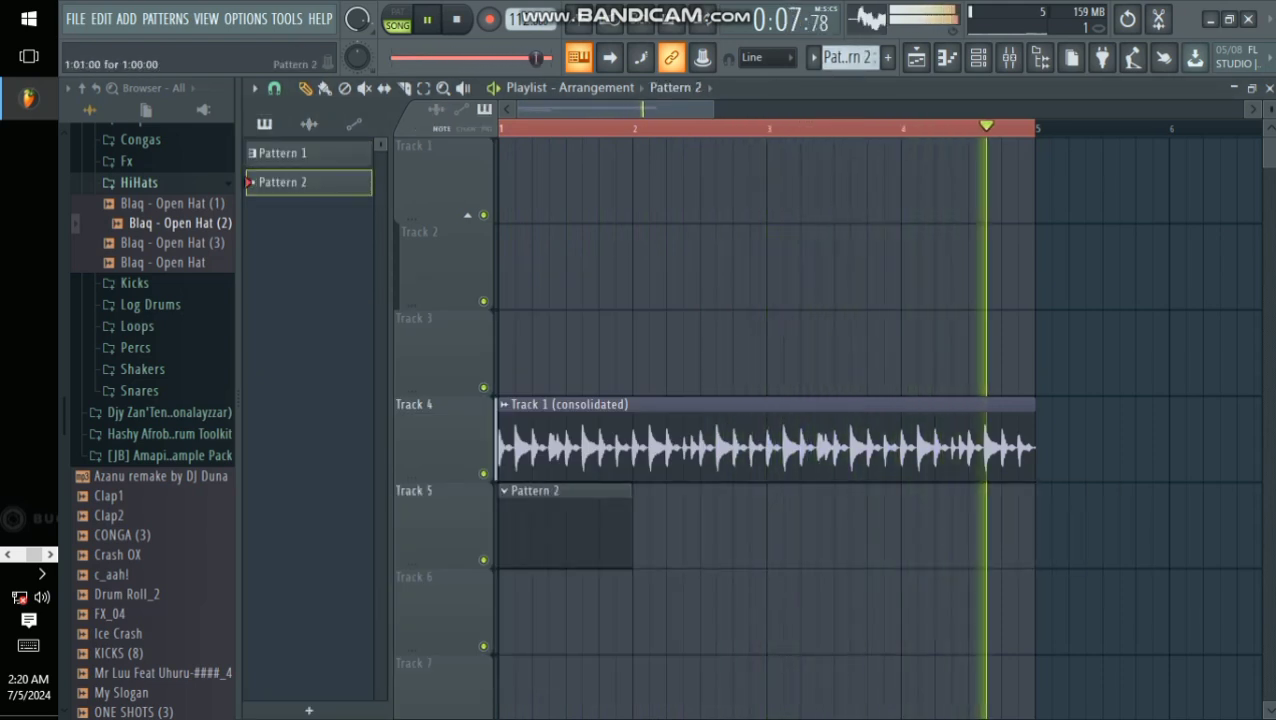
left_click_drag(629, 532, 1033, 546)
left_click(1021, 578)
right_click(1024, 578)
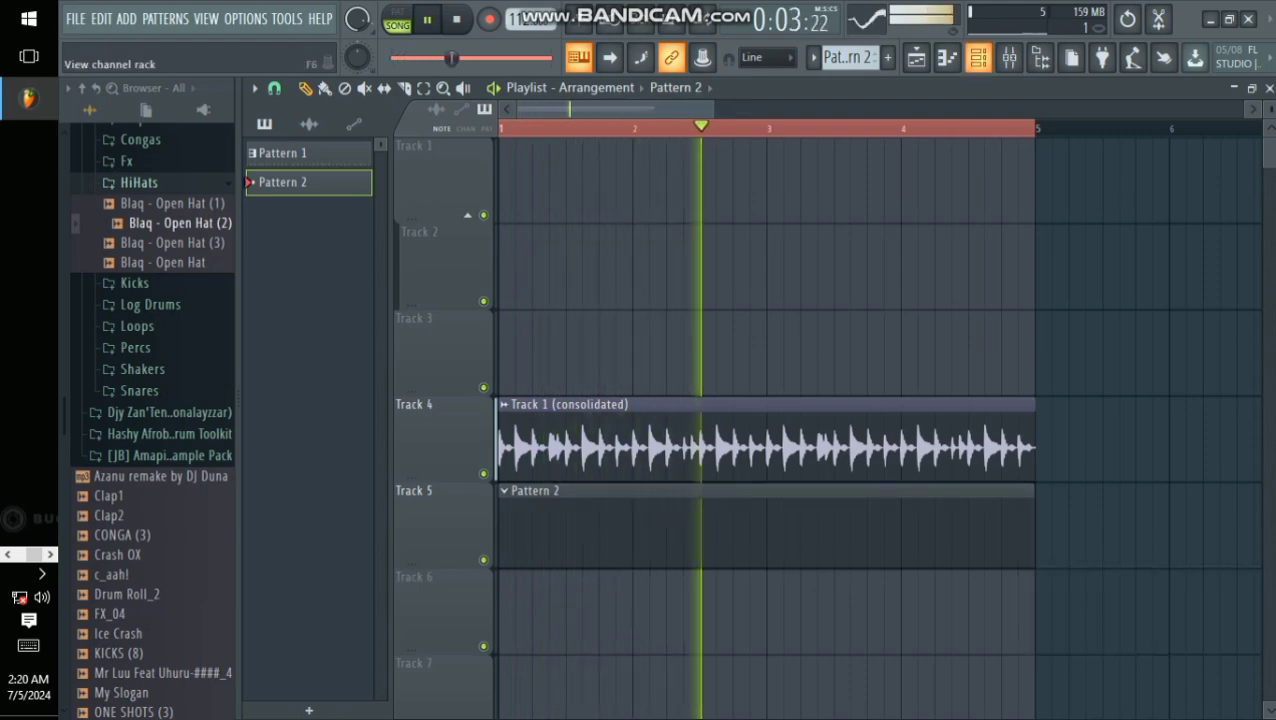
Step: Show the channel rack and switch its channel filter from Audio to All
left_click(978, 58)
right_click(392, 185)
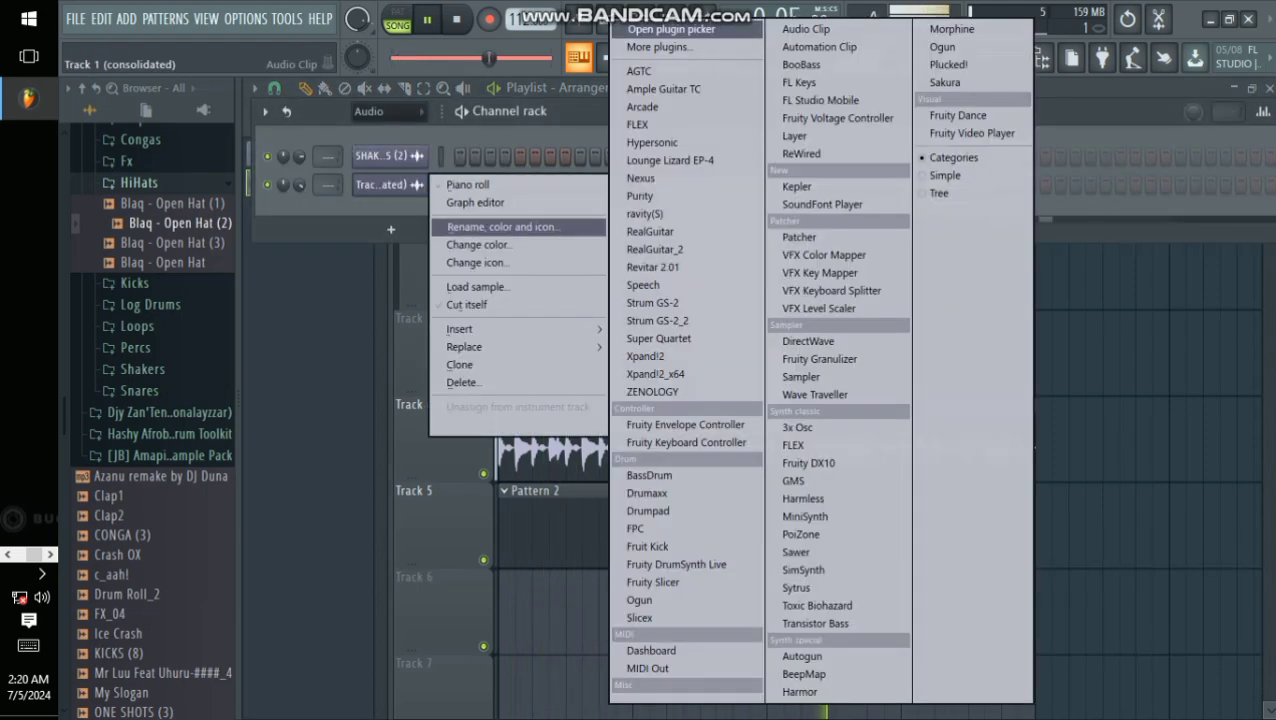
left_click(389, 111)
left_click(368, 131)
Step: Open the Purity instrument's preset browser and choose the Slow Synth category
left_click(390, 325)
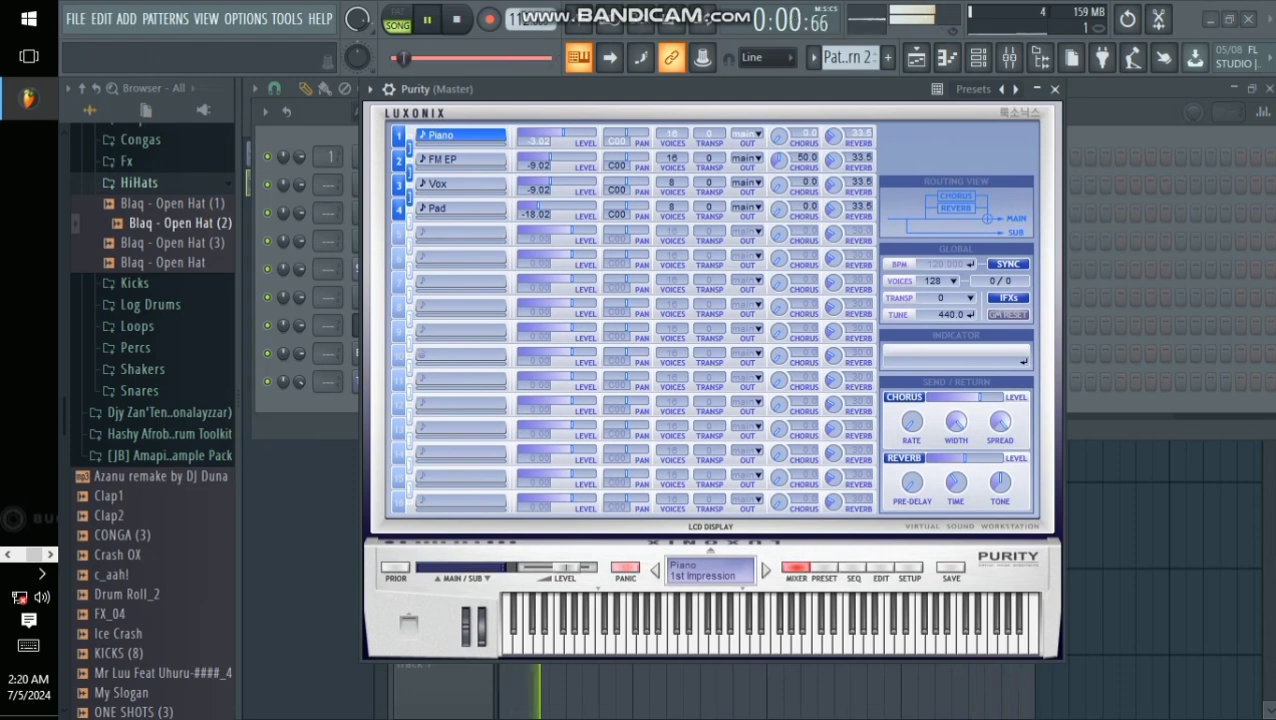
left_click(824, 568)
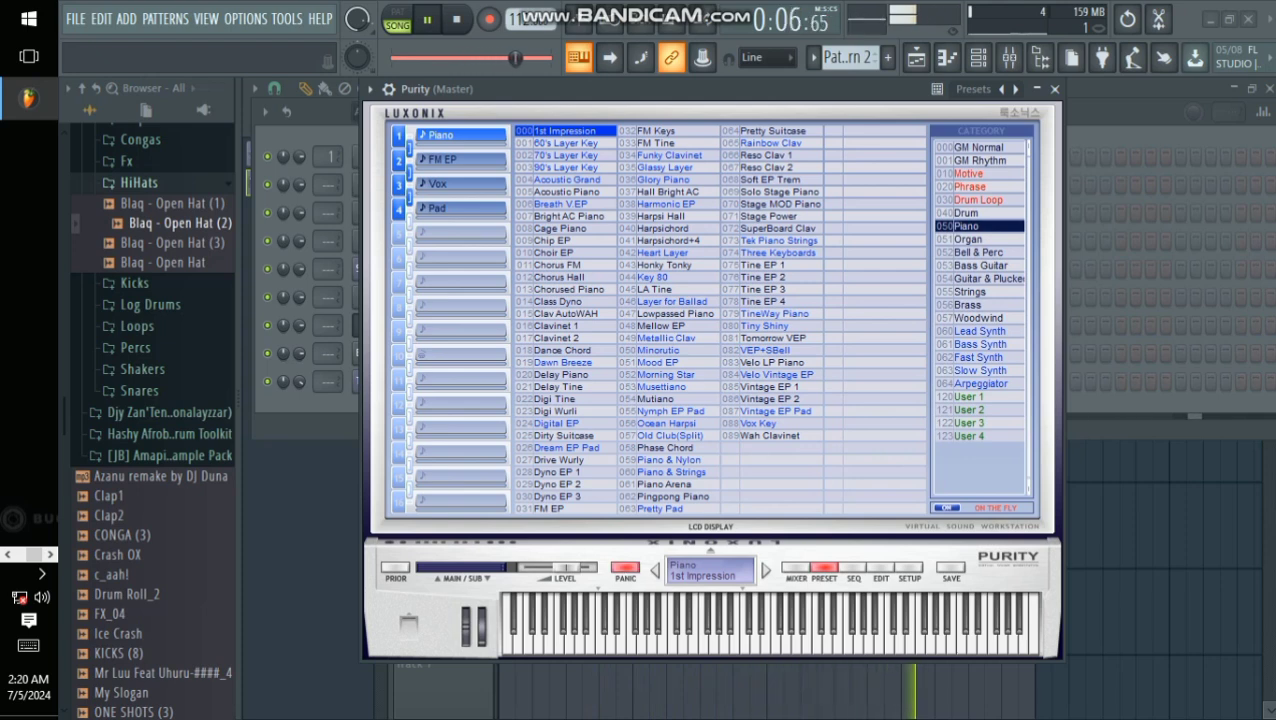
left_click(980, 370)
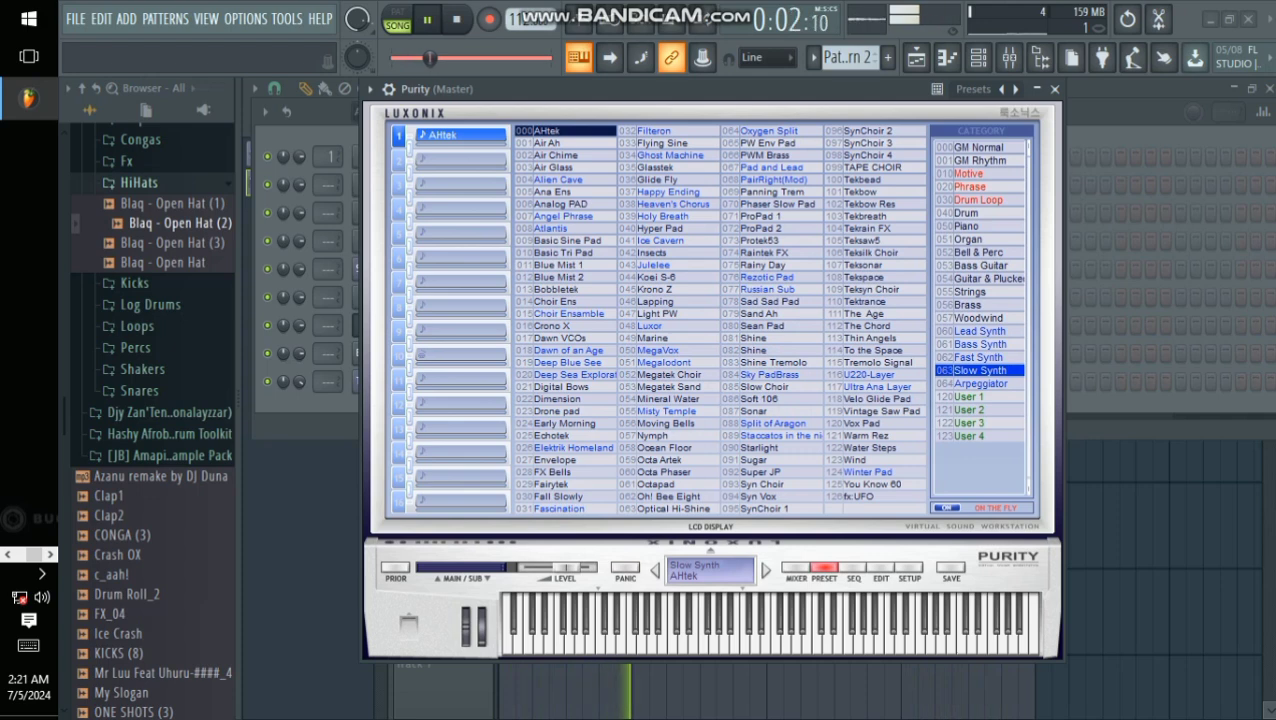
Step: Close the Purity window and draw two consecutive two-bar B4 notes in its piano roll, filling bars 1 to 4
left_click(1054, 89)
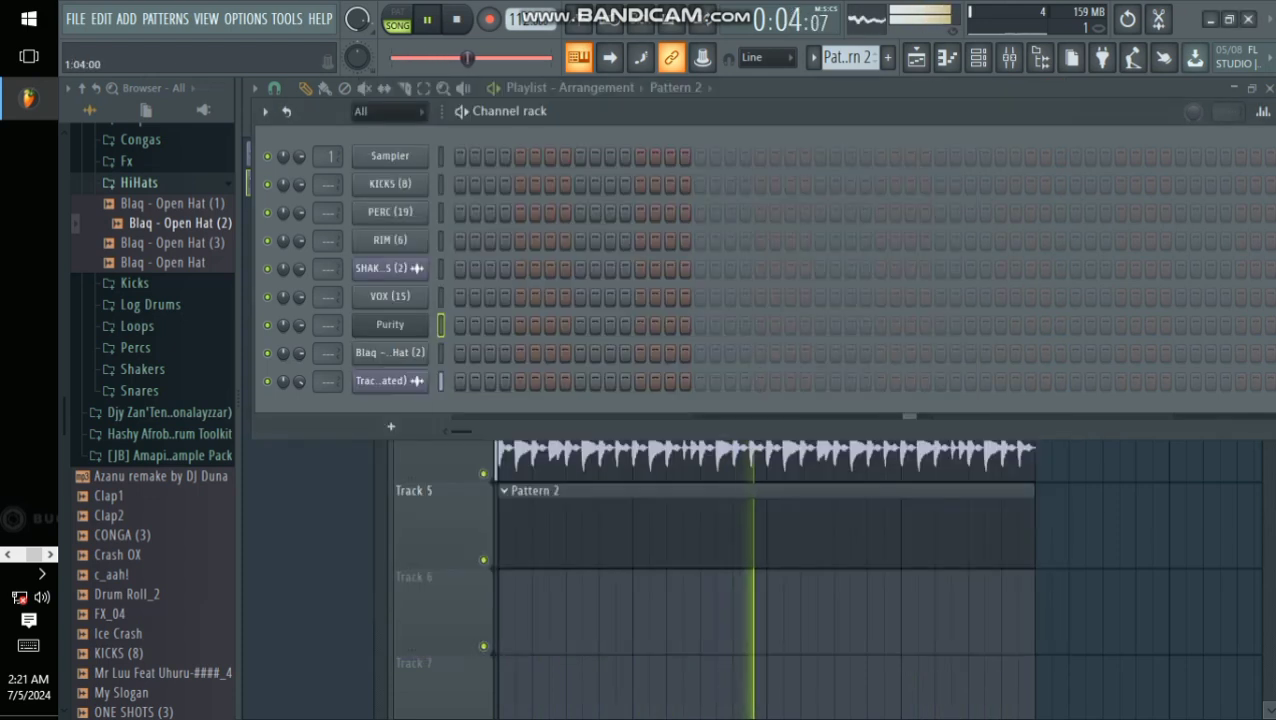
right_click(390, 325)
left_click(464, 330)
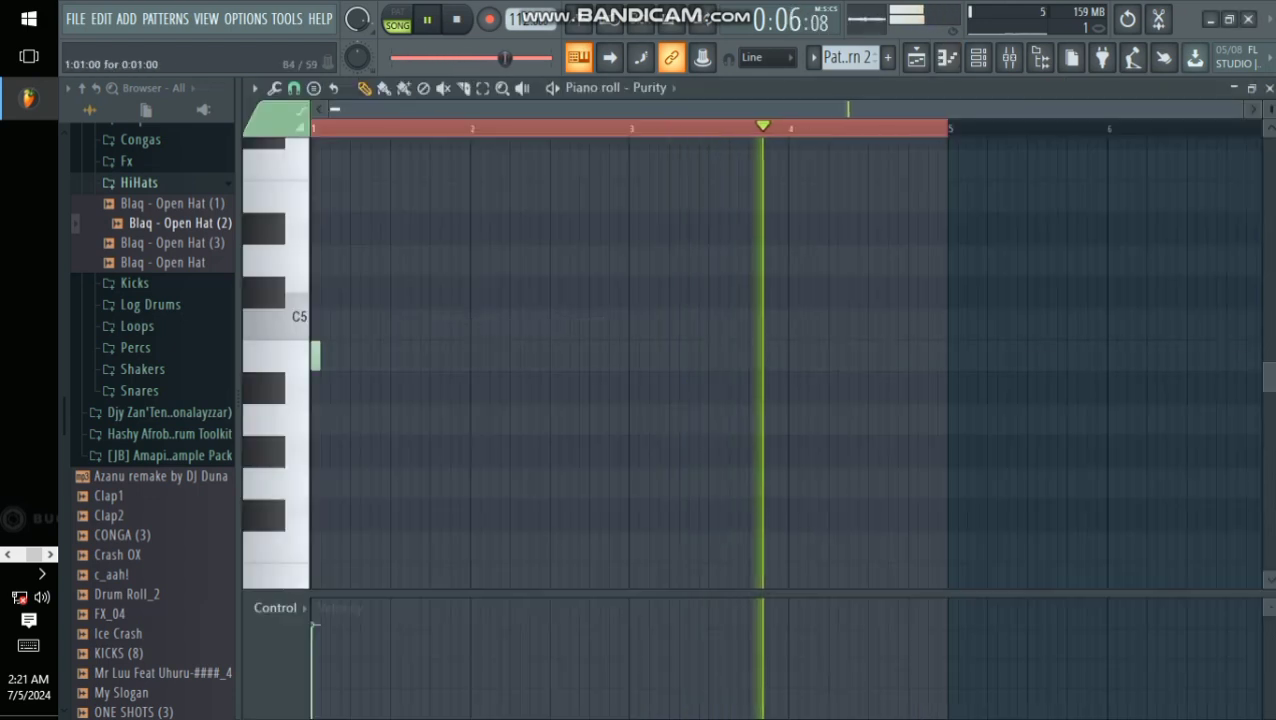
left_click_drag(319, 356, 628, 384)
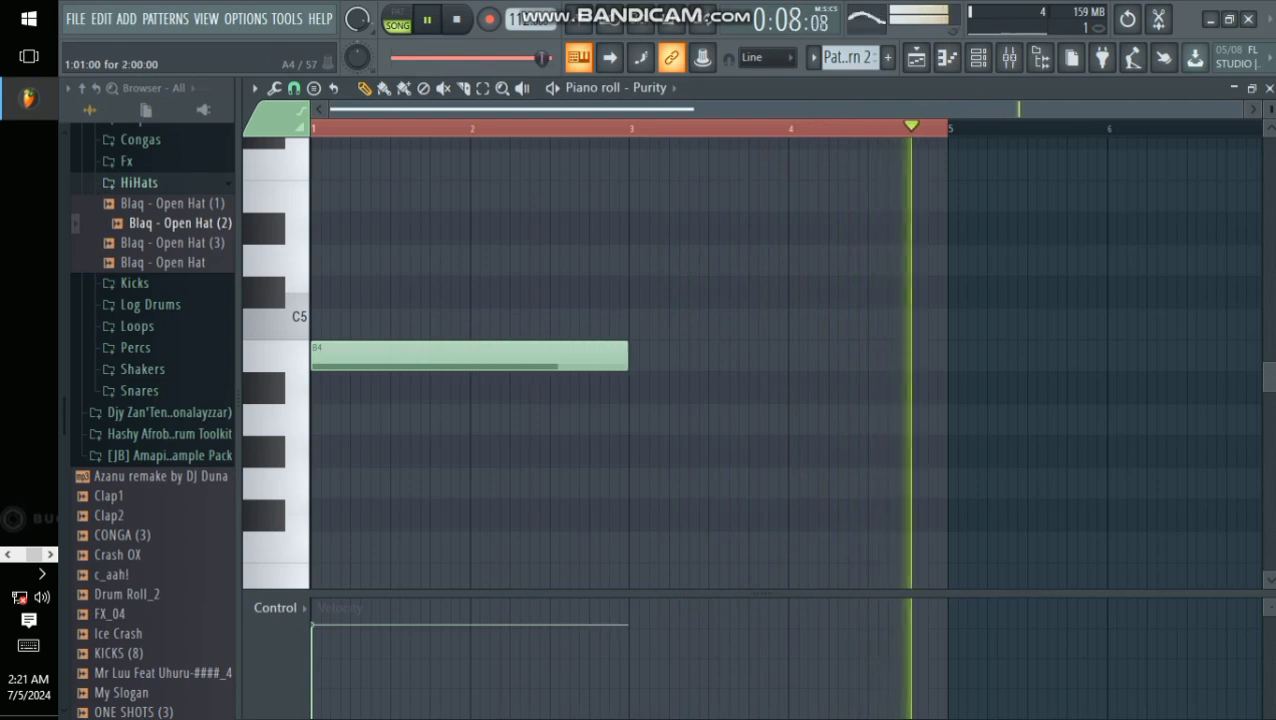
left_click(640, 357)
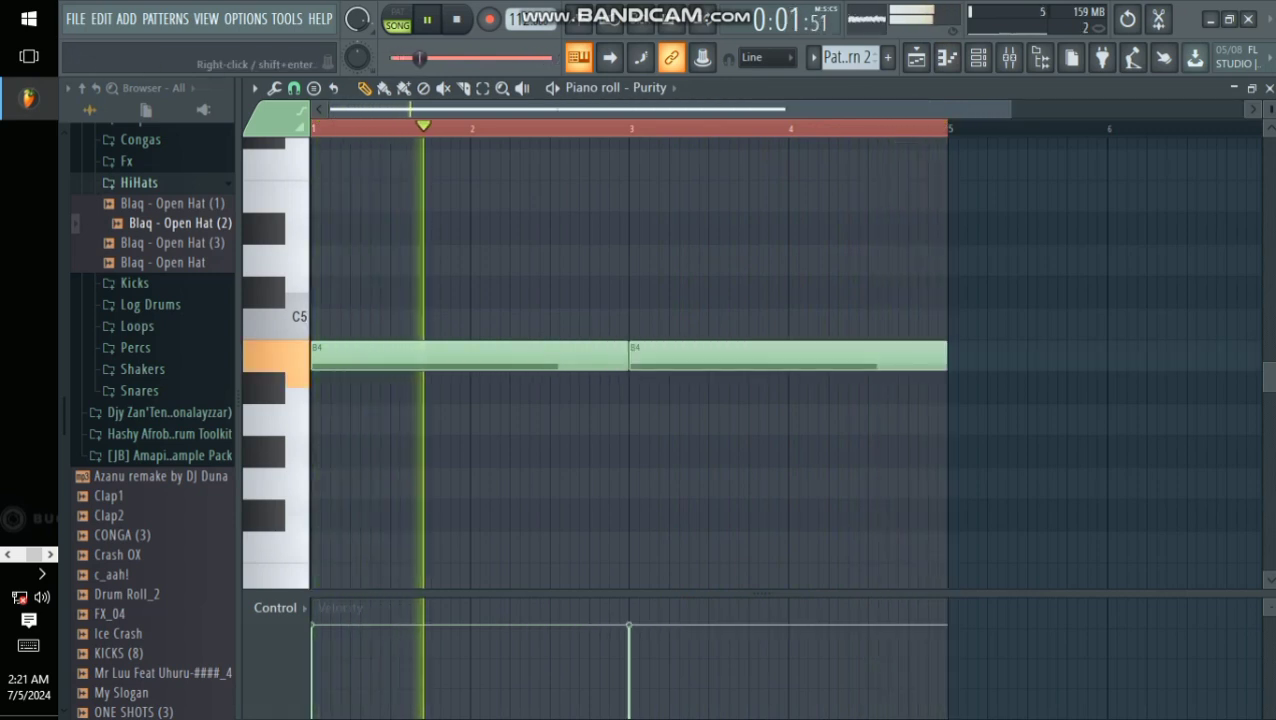
Step: Enlarge the velocity lane and scale up the velocities of both B4 notes with a level multiplier of 120%
left_click_drag(705, 593, 713, 366)
key("alt+x")
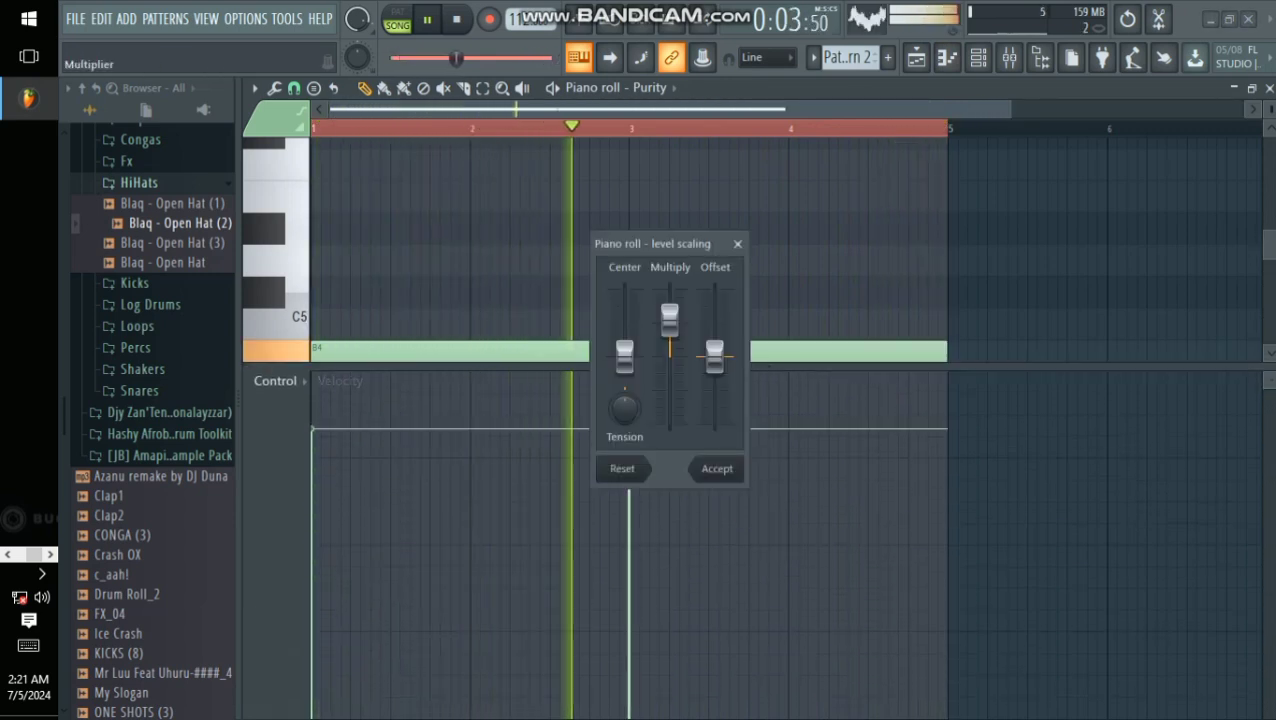
left_click_drag(670, 320, 669, 314)
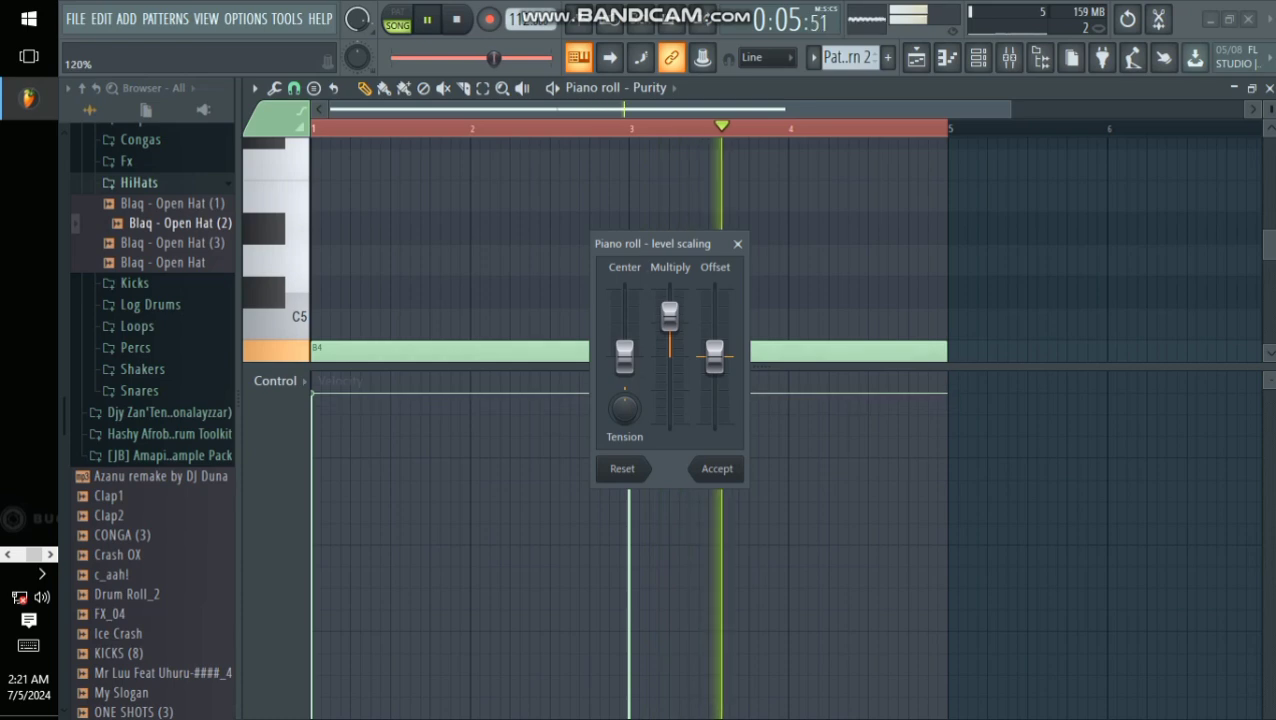
left_click(717, 469)
Step: Return to the playlist and shrink the track heights and timeline scale to show more tracks and about 15 bars
left_click(916, 58)
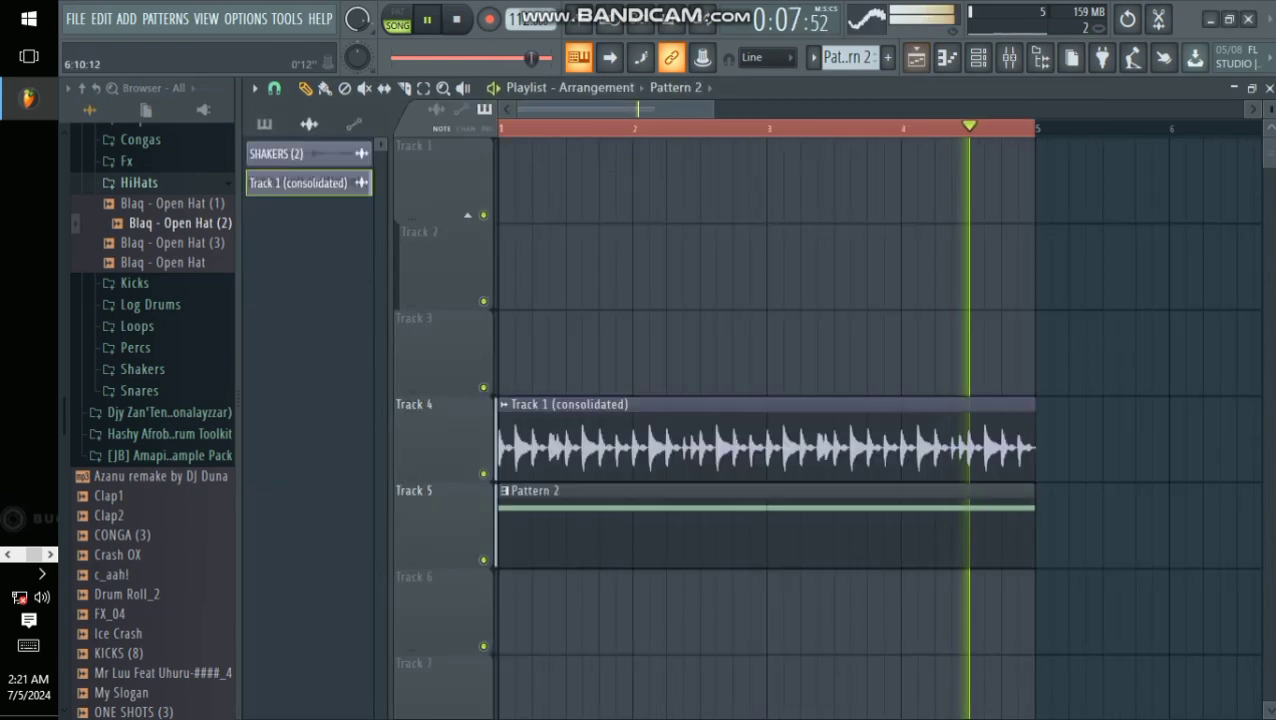
left_click_drag(1270, 109, 1270, 130)
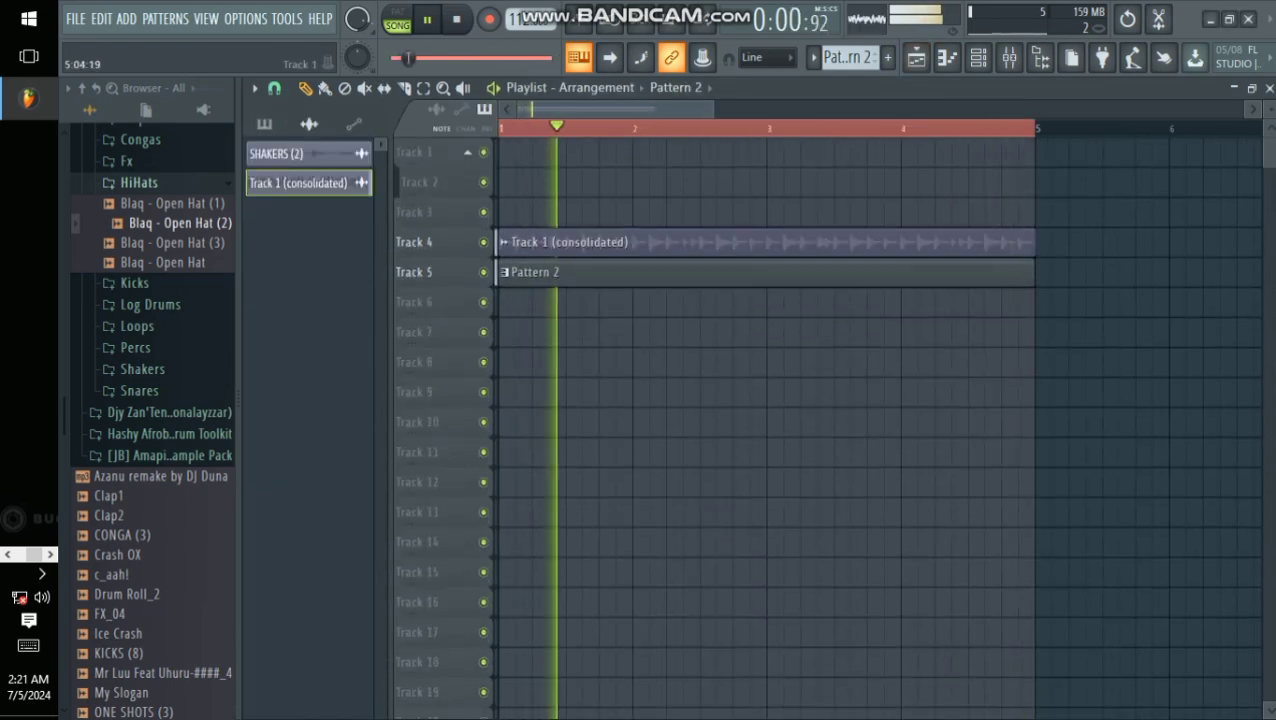
scroll(1055, 300, "up", 2)
scroll(1059, 300, "up", 4)
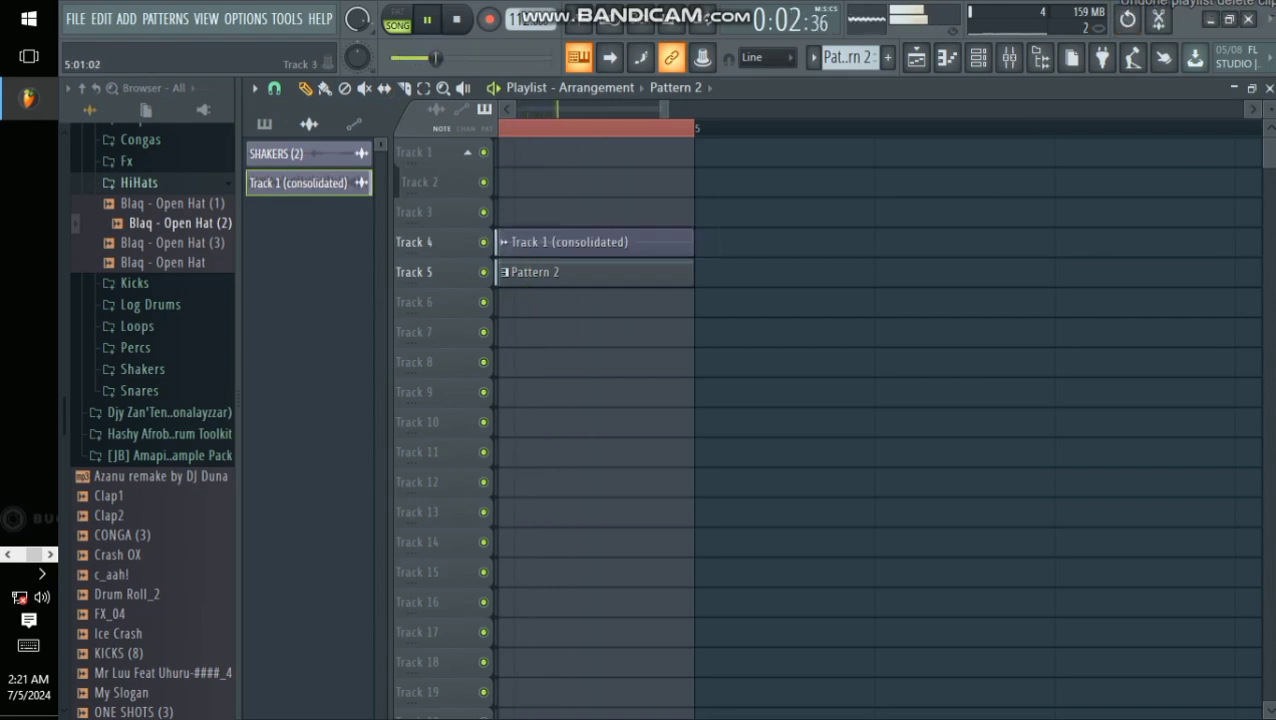
scroll(706, 128, "down", 5)
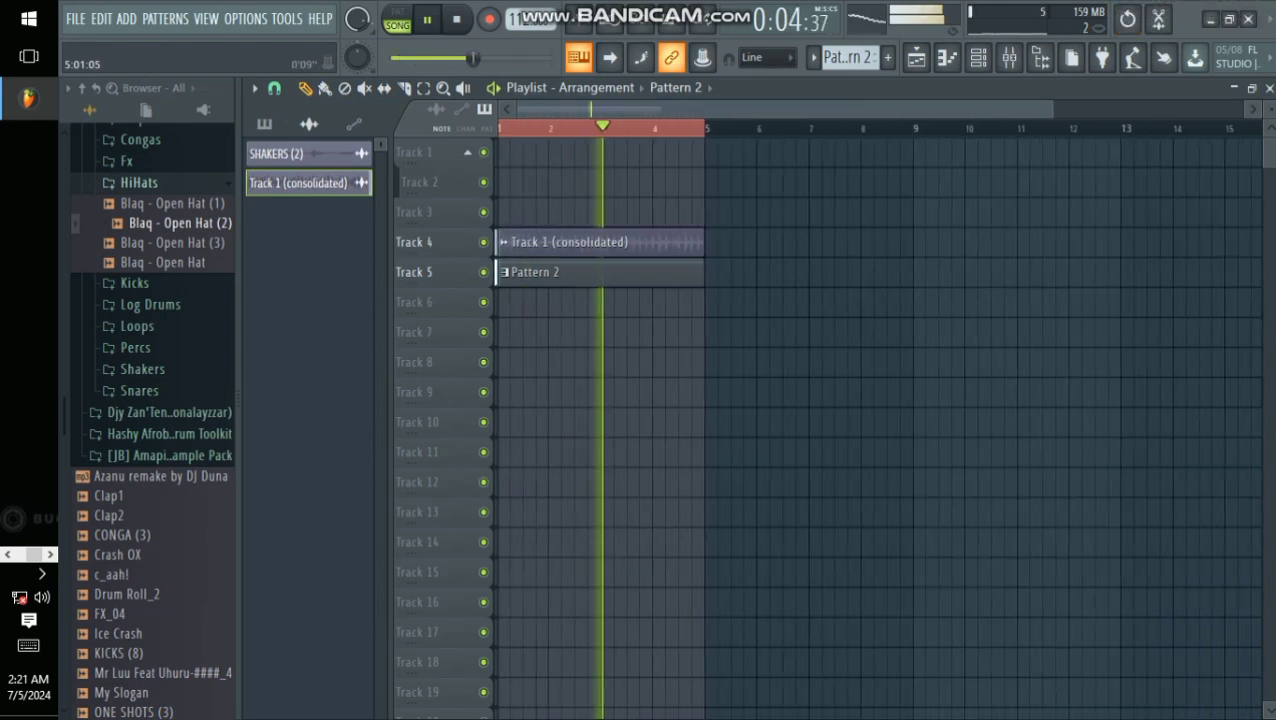